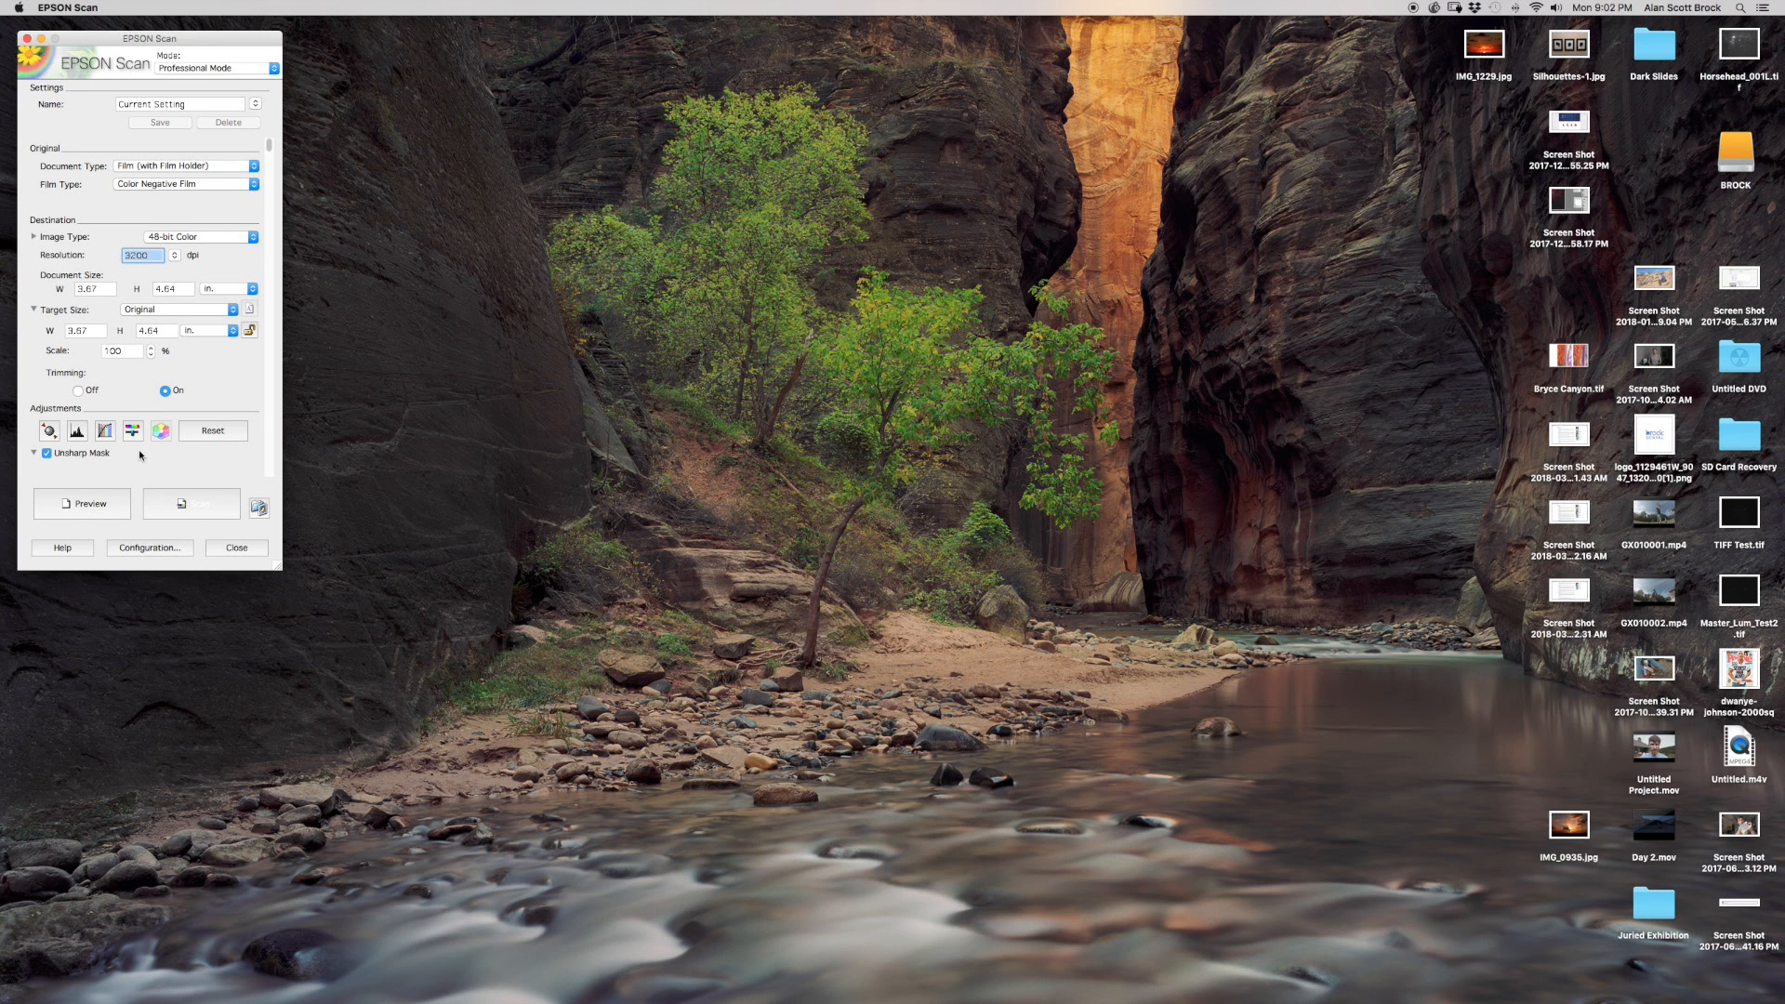
Restore the minimized scan preview and open the Histogram Adjustment for the selected frame.
{"action": "mouse_move", "coordinate": [3, 869]}
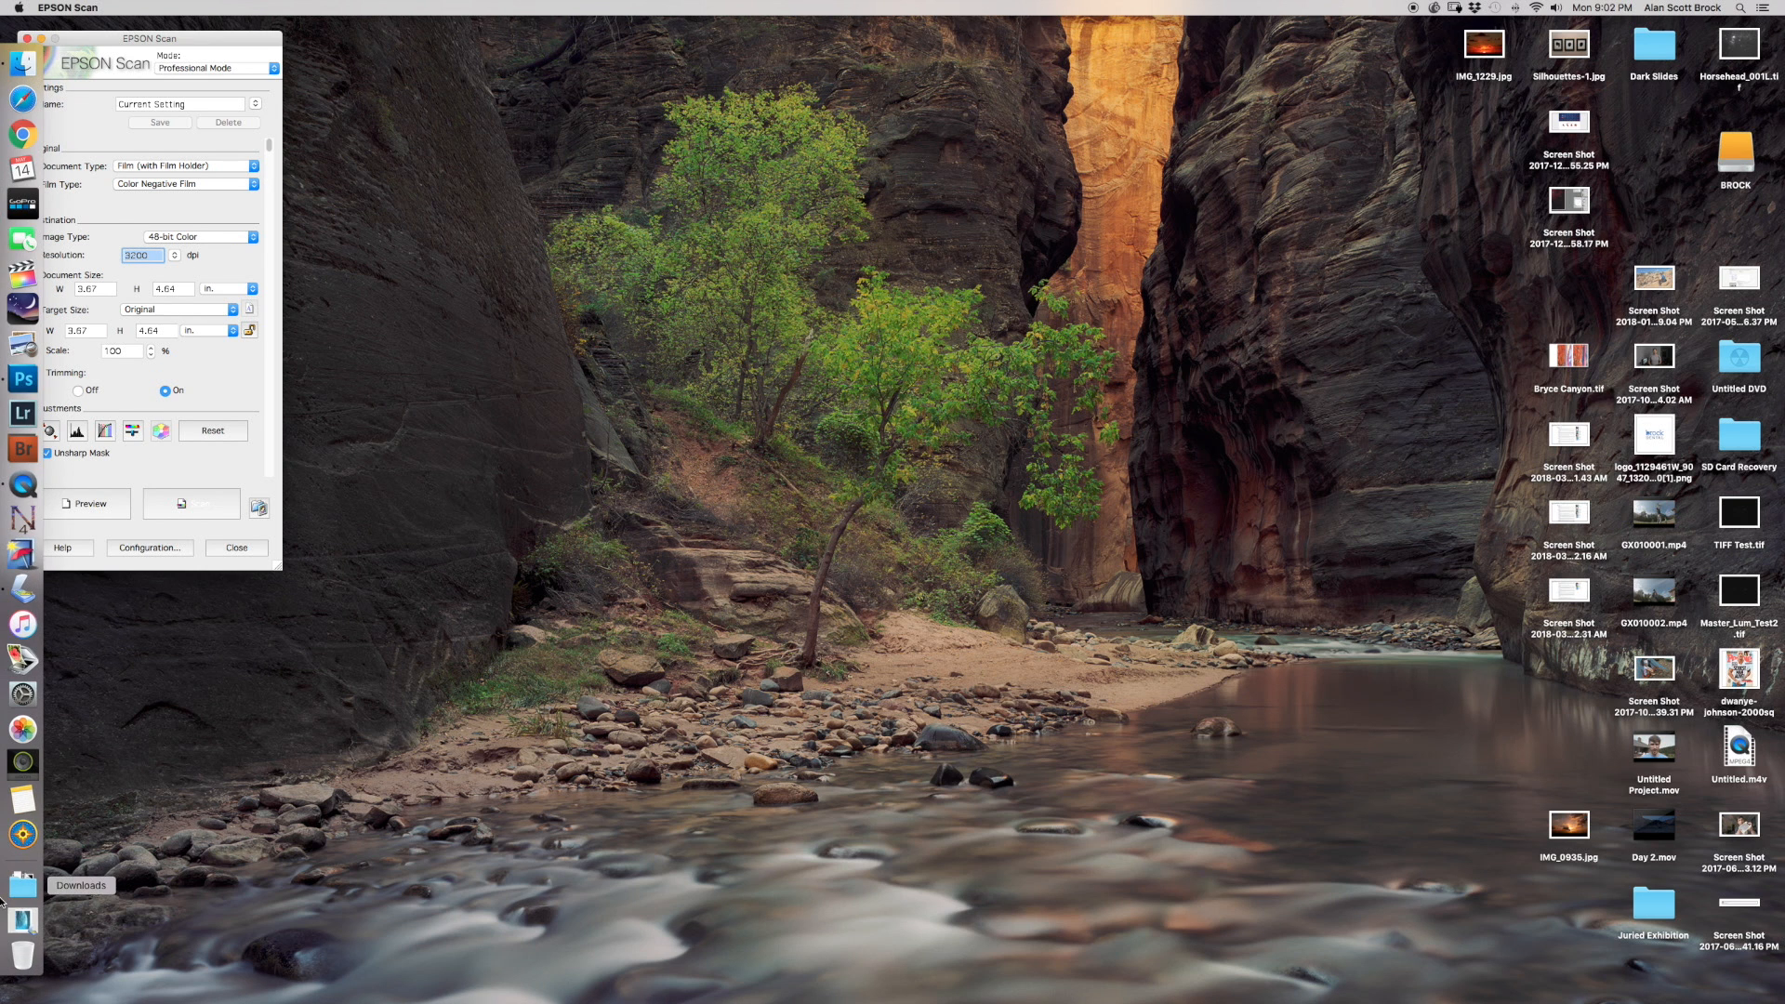
{"action": "left_click", "coordinate": [21, 924]}
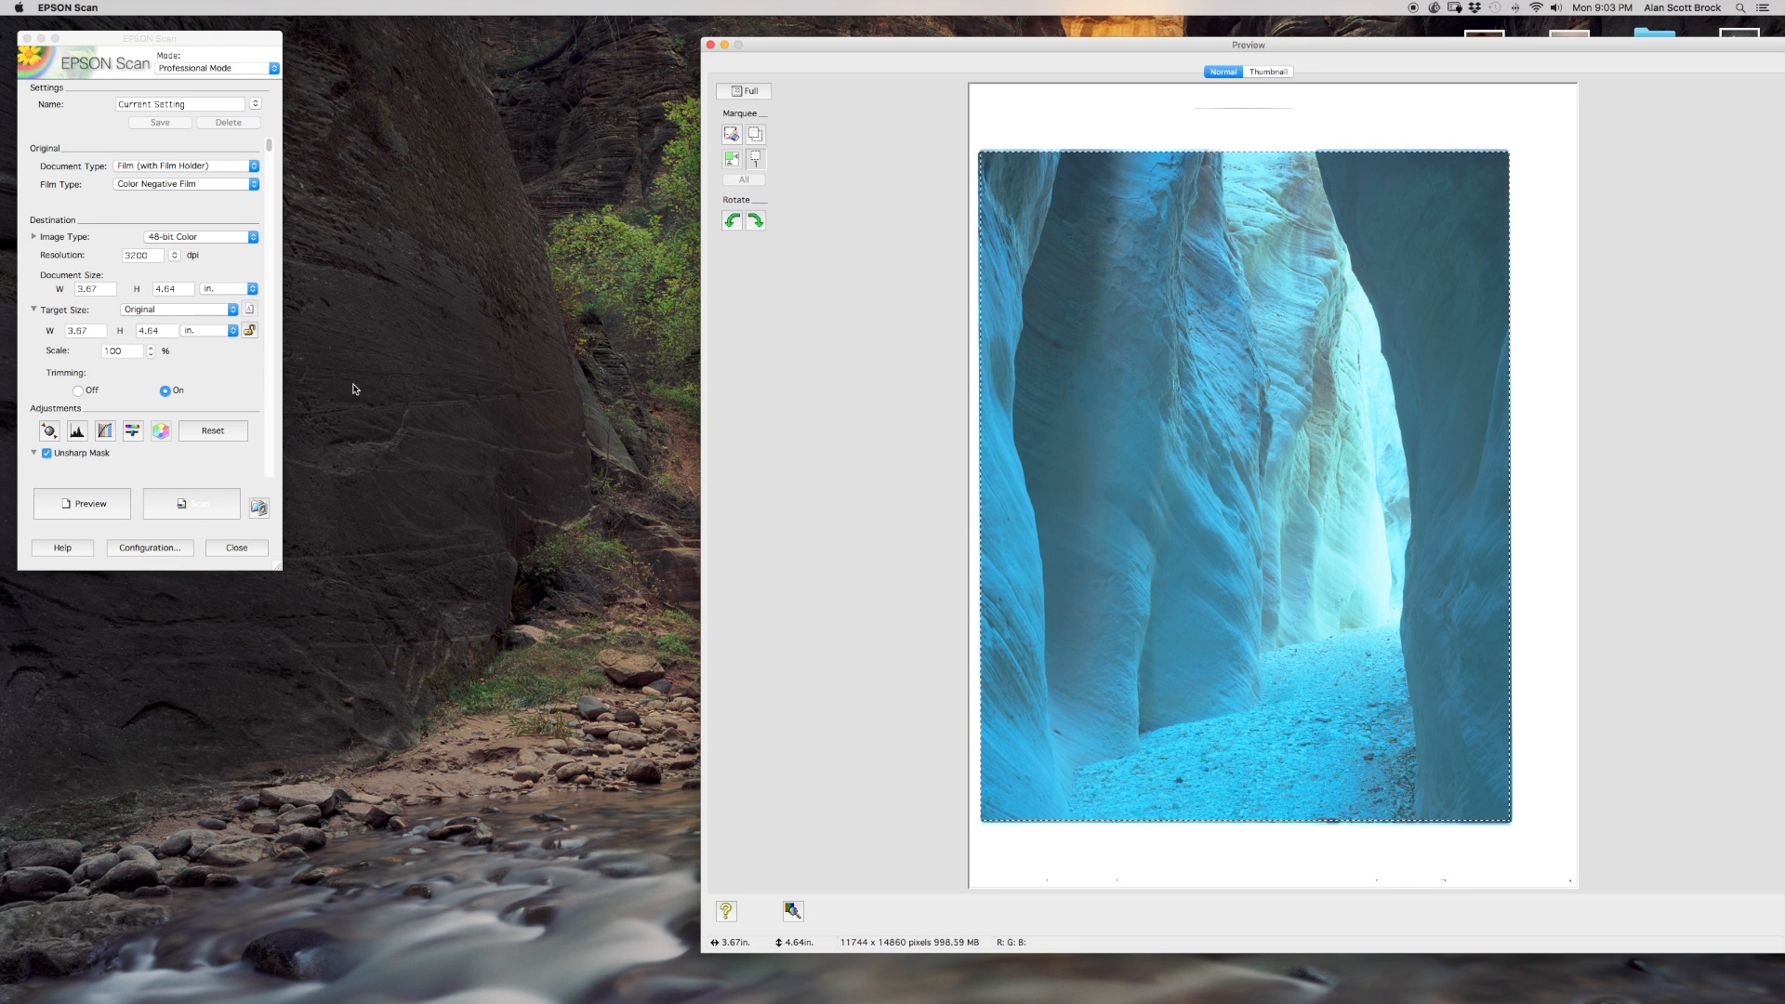
{"action": "left_click", "coordinate": [79, 433]}
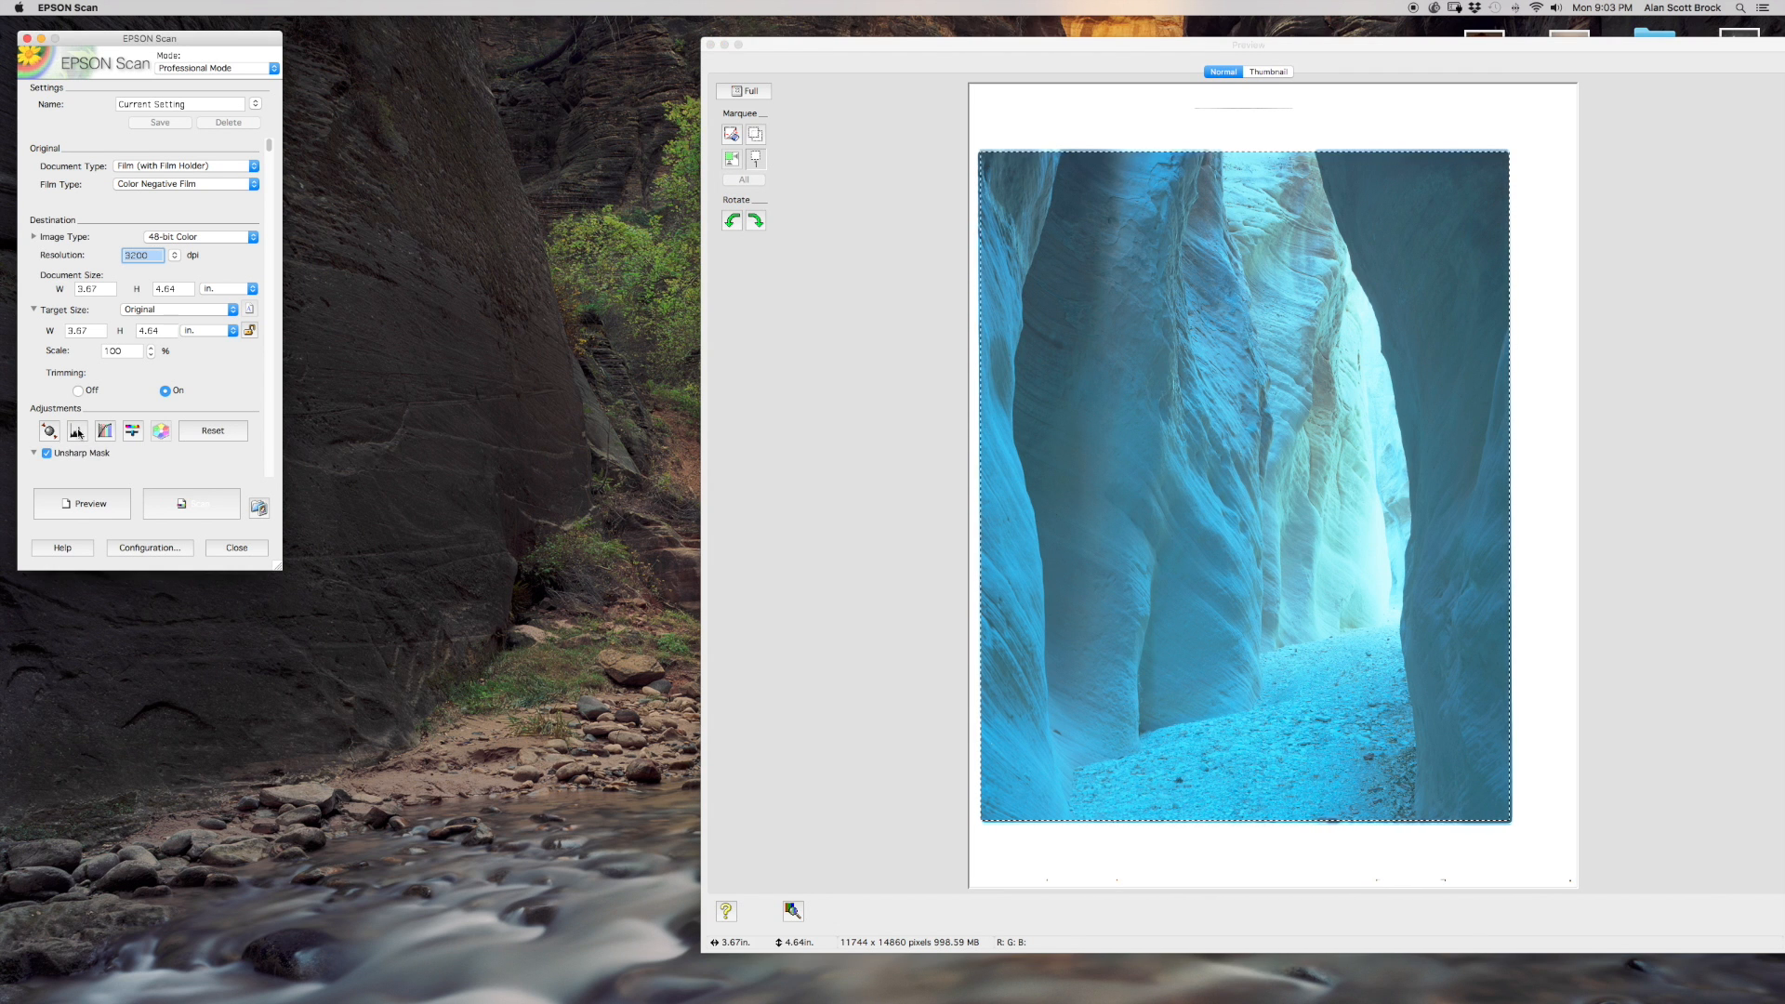
{"action": "left_click", "coordinate": [78, 433]}
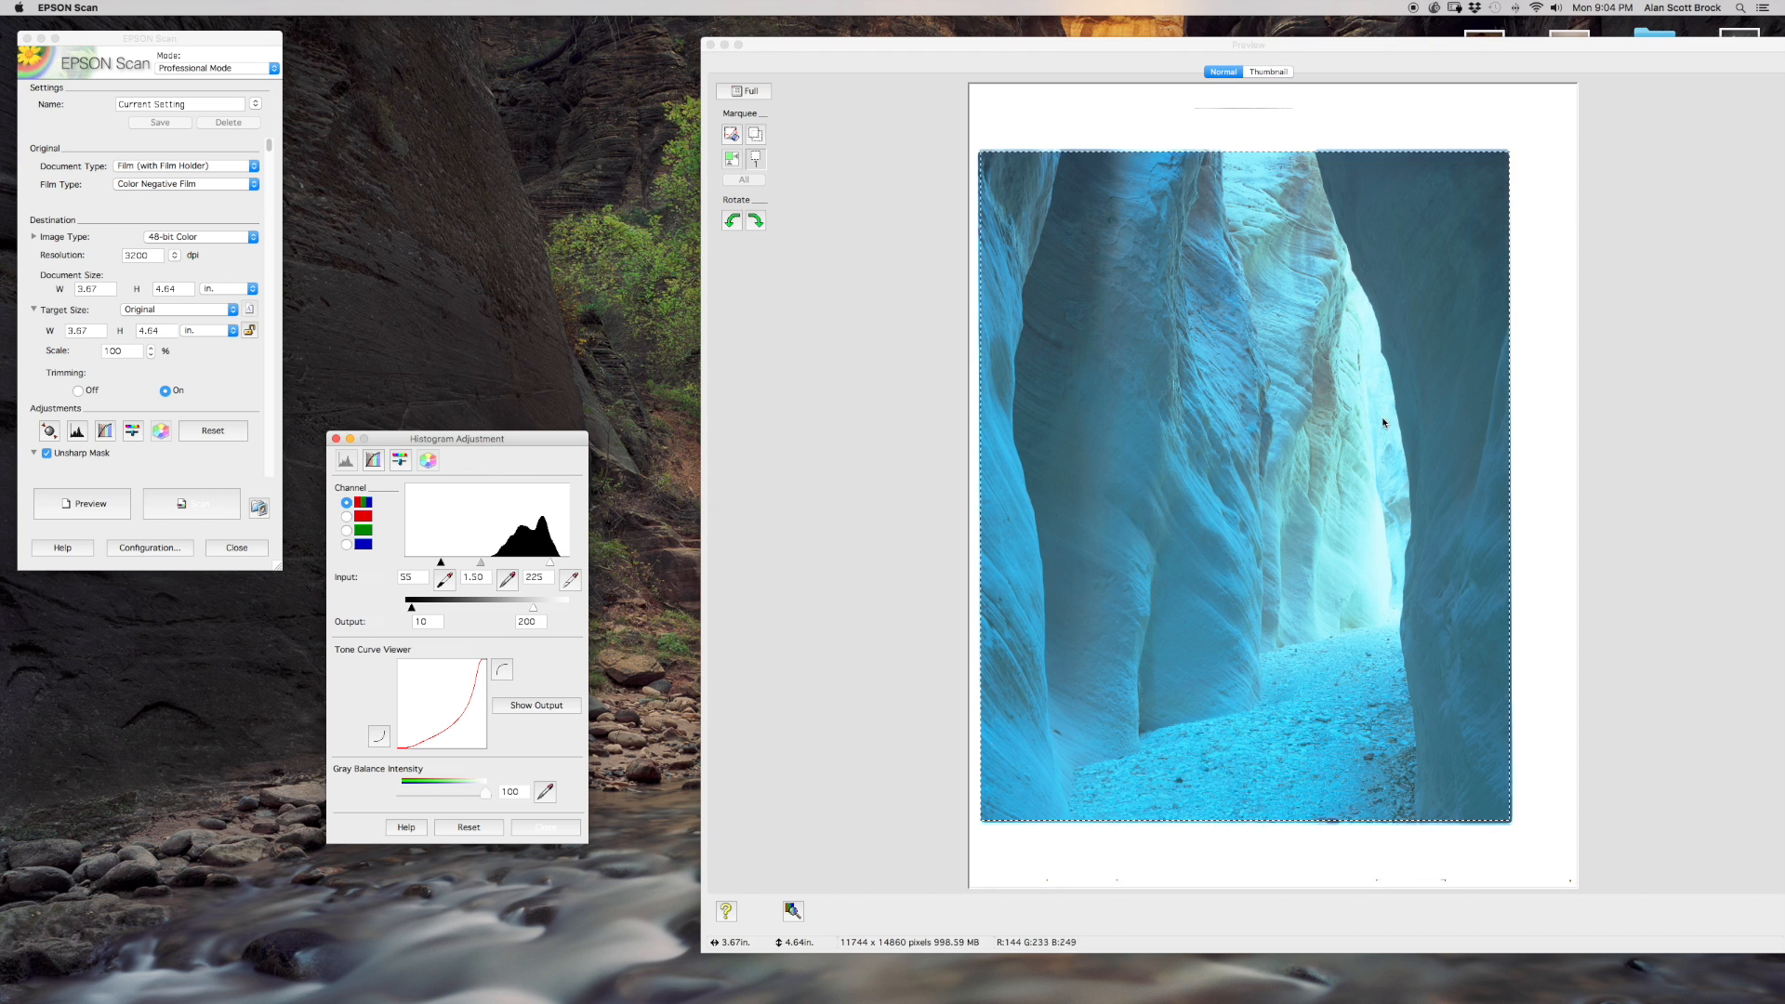
Set the combined RGB channel's input highlight to 240 and its input shadow to 130.
{"action": "left_click_drag", "start_coordinate": [550, 564], "coordinate": [560, 566]}
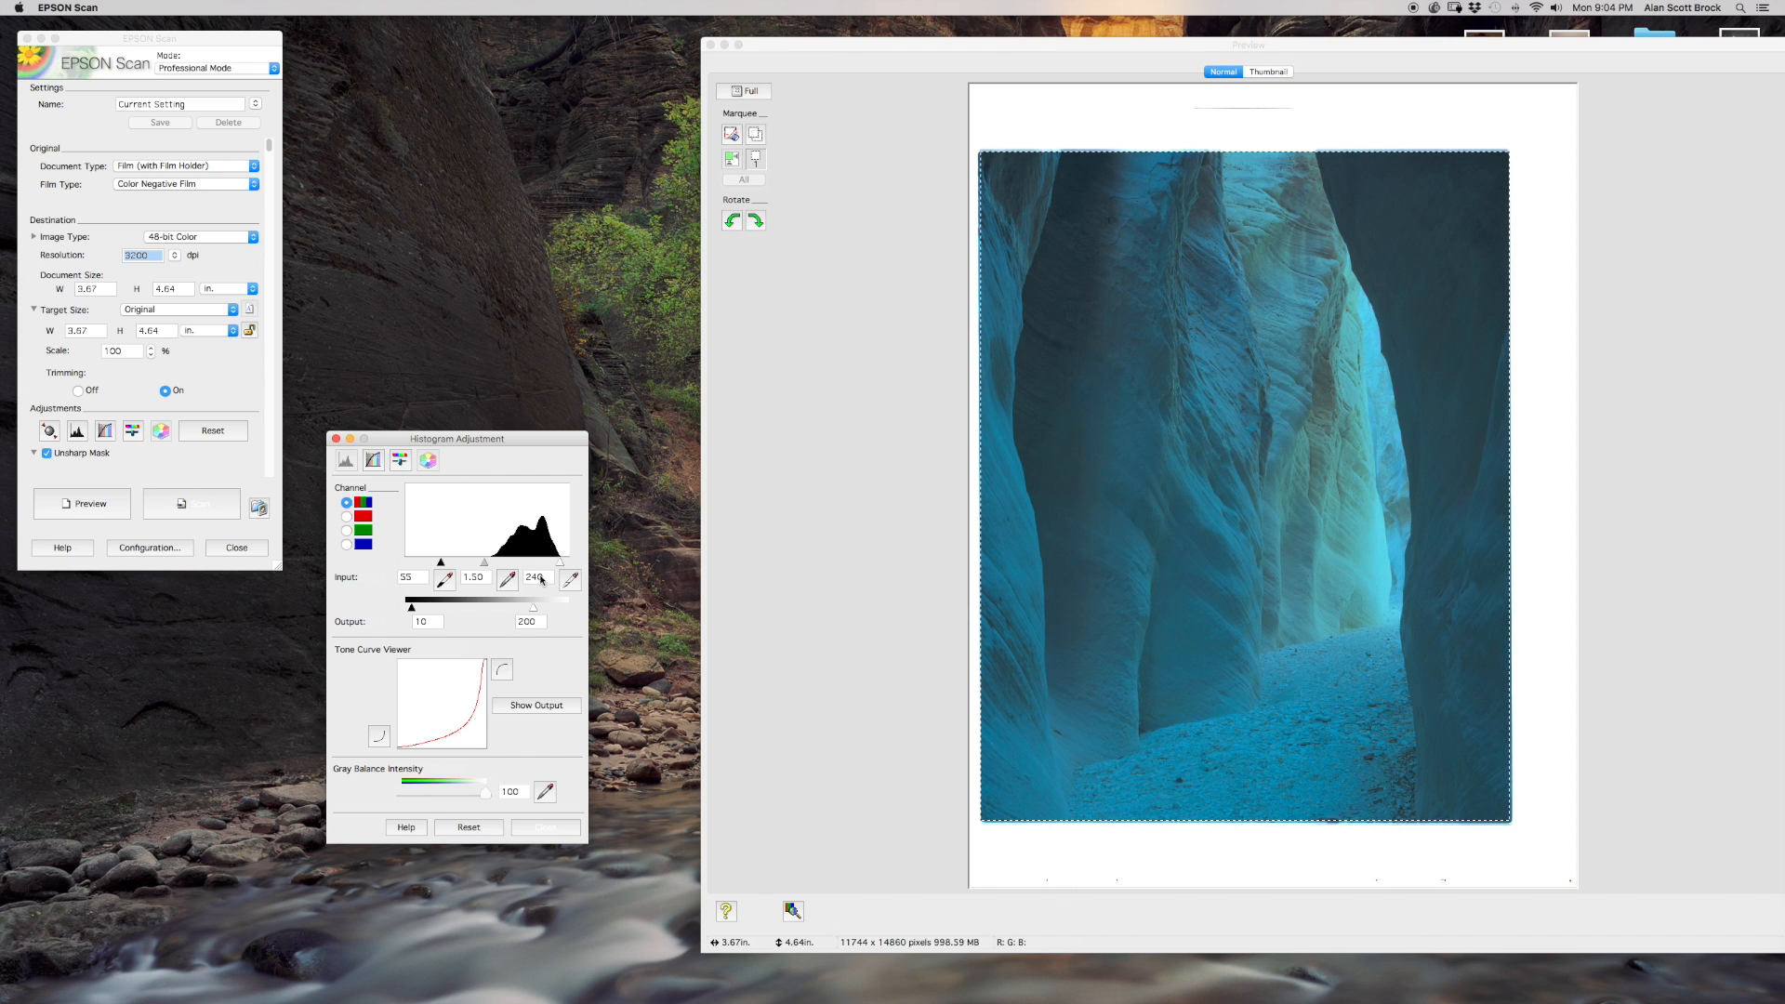
{"action": "left_click_drag", "start_coordinate": [471, 567], "coordinate": [490, 567]}
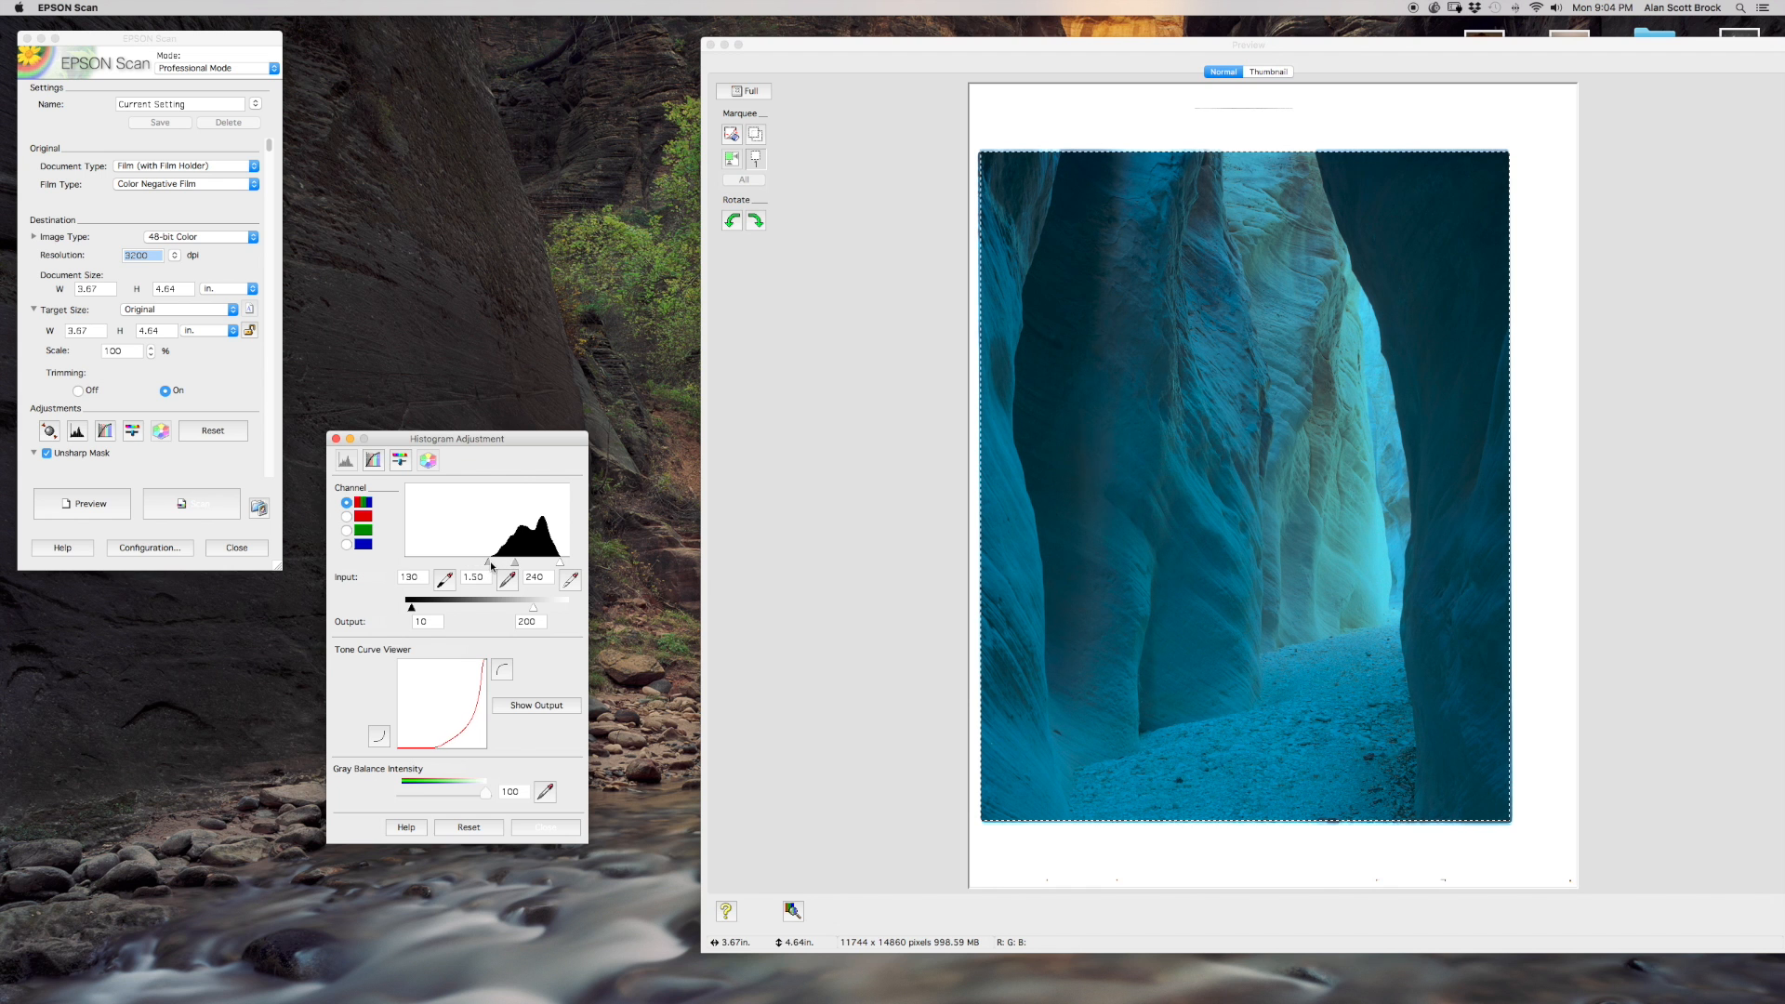
{"action": "left_click_drag", "start_coordinate": [492, 567], "coordinate": [490, 567]}
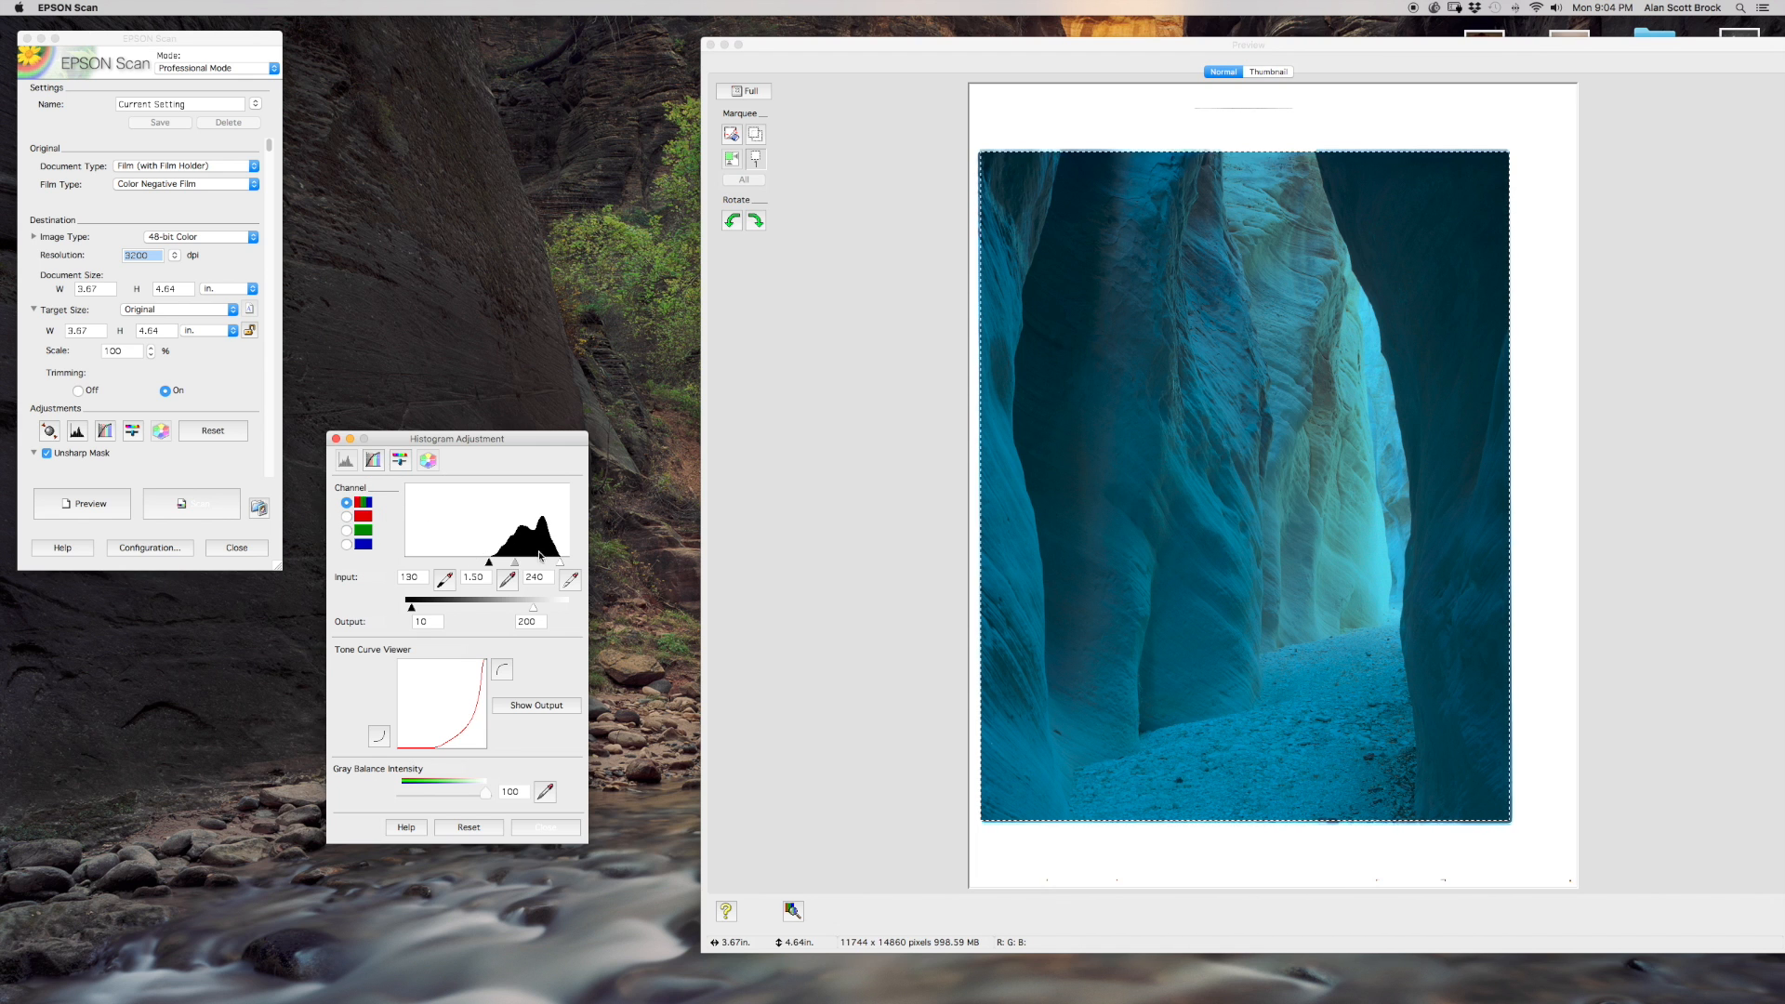
Set the red channel's input shadow to 117 and its input highlight to 232.
{"action": "left_click", "coordinate": [346, 517]}
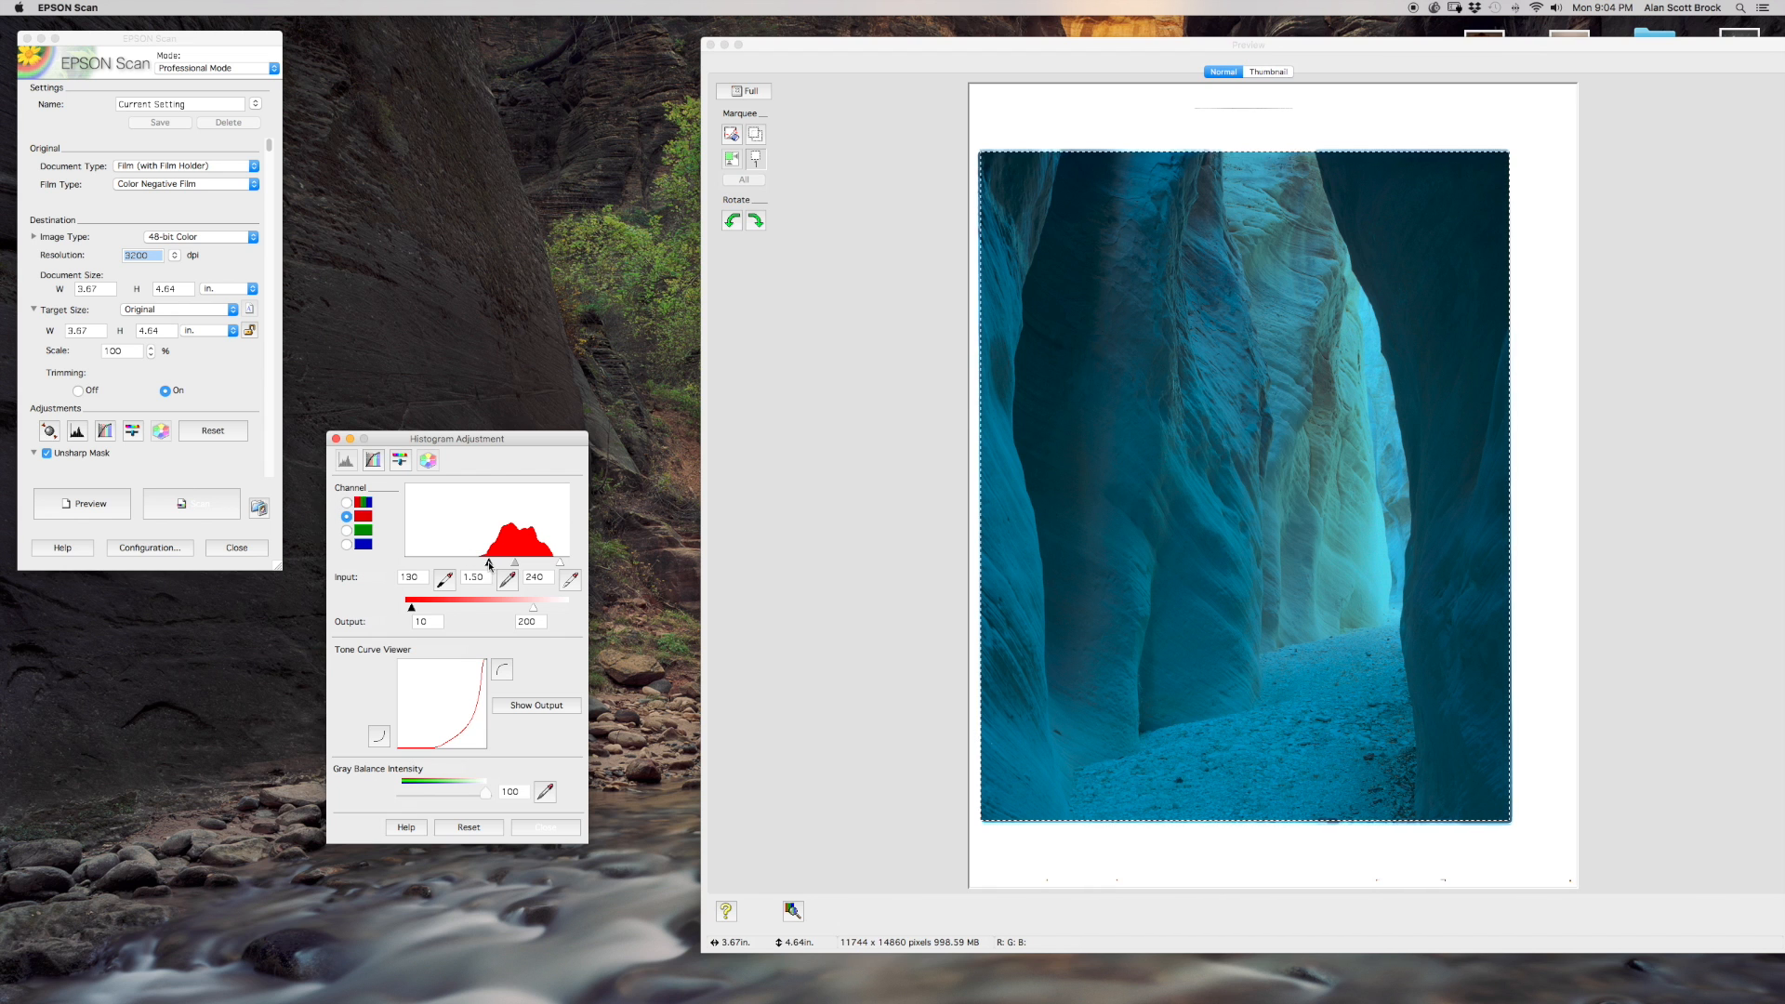
{"action": "left_click_drag", "start_coordinate": [490, 564], "coordinate": [481, 564]}
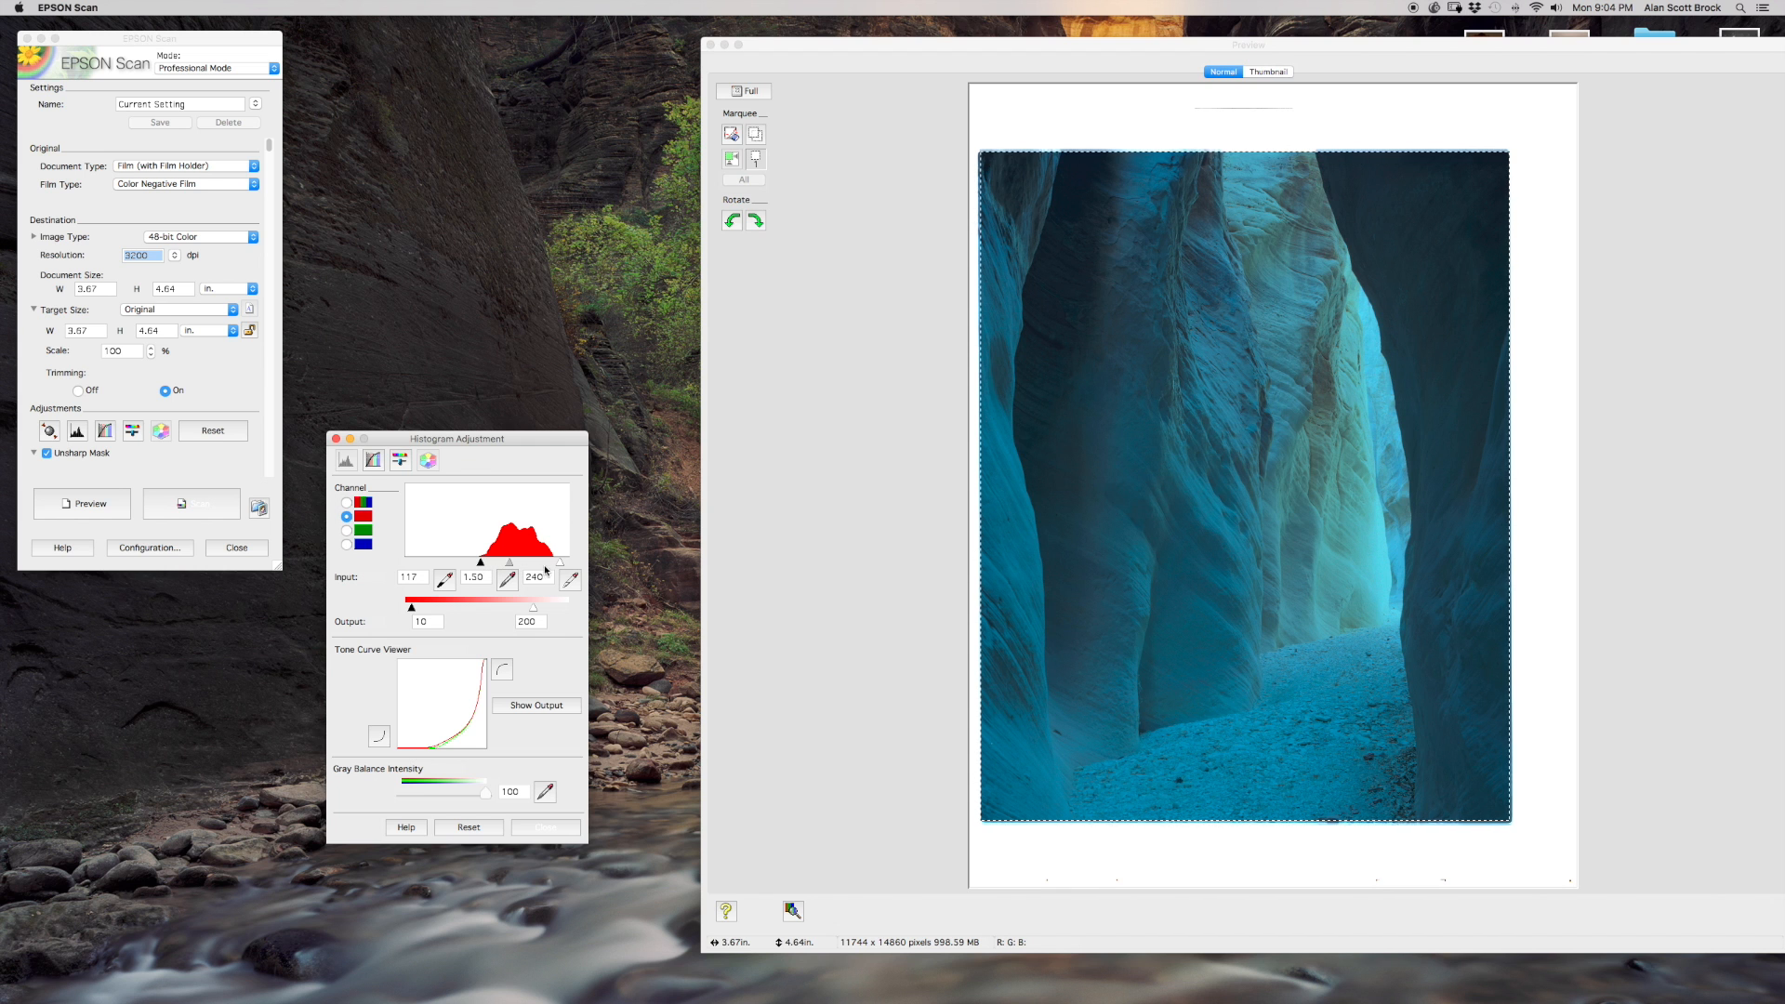
{"action": "left_click_drag", "start_coordinate": [561, 563], "coordinate": [555, 564]}
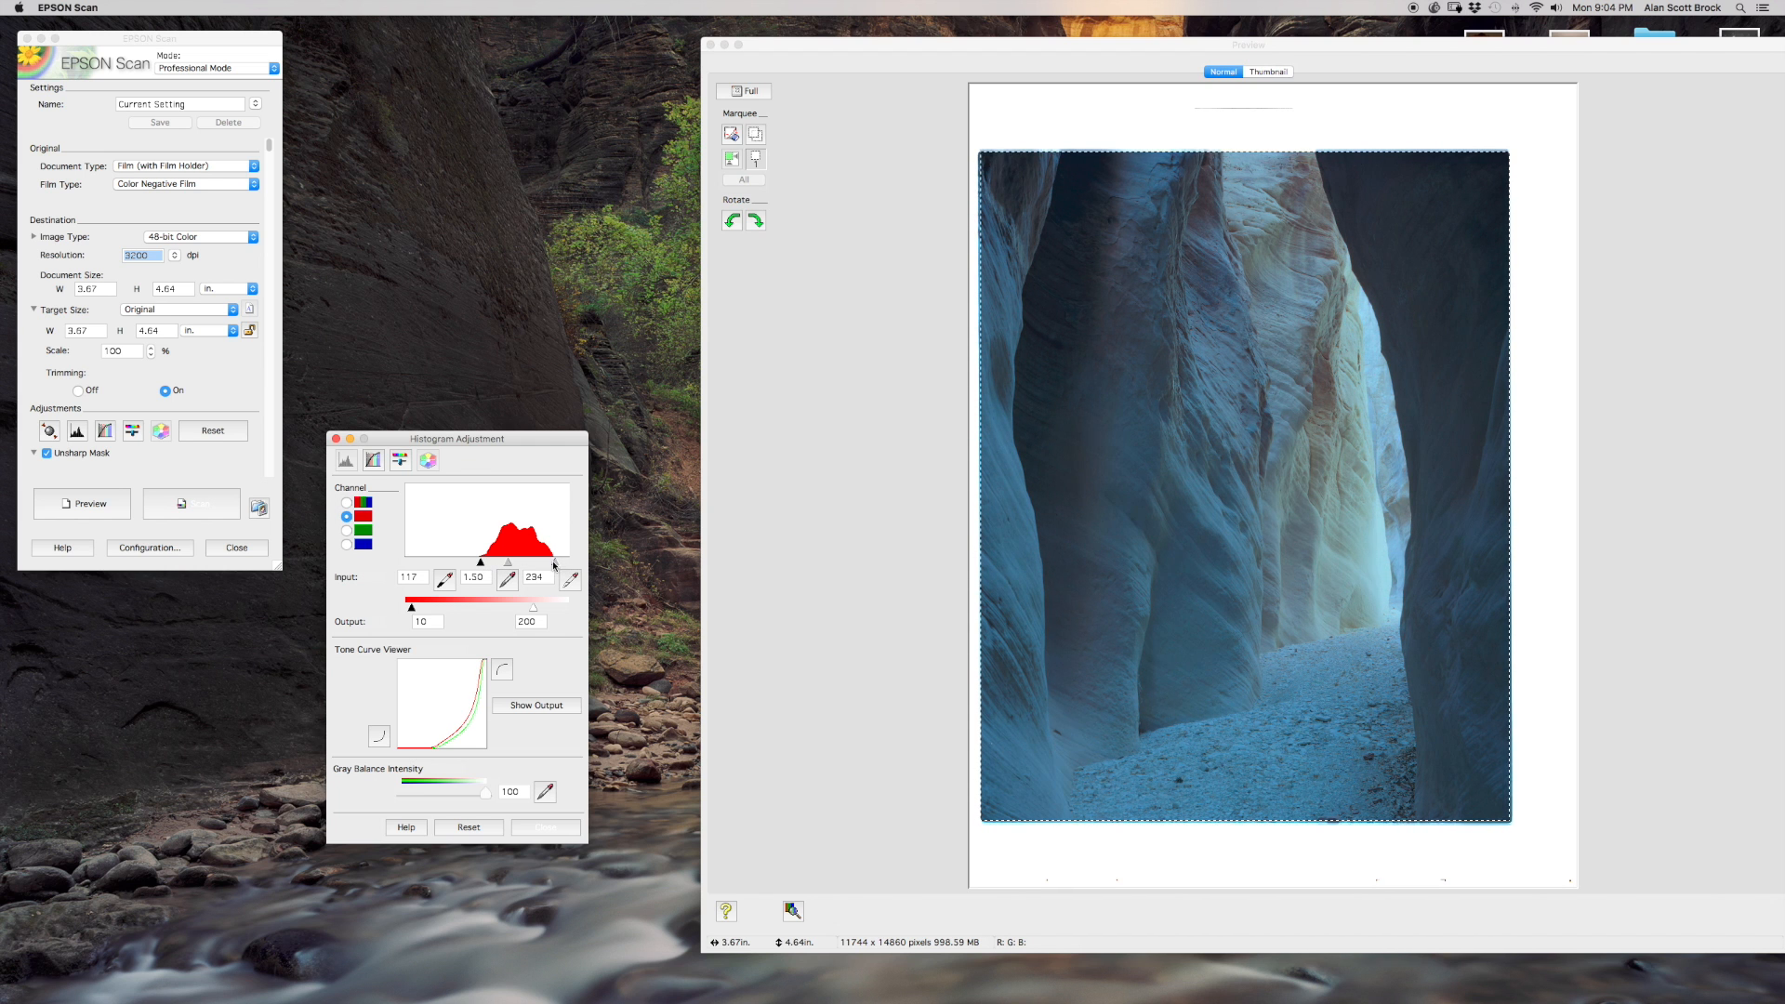
Check the green channel's histogram and set the blue channel's input shadow to 146 and highlight to 245.
{"action": "left_click", "coordinate": [346, 530]}
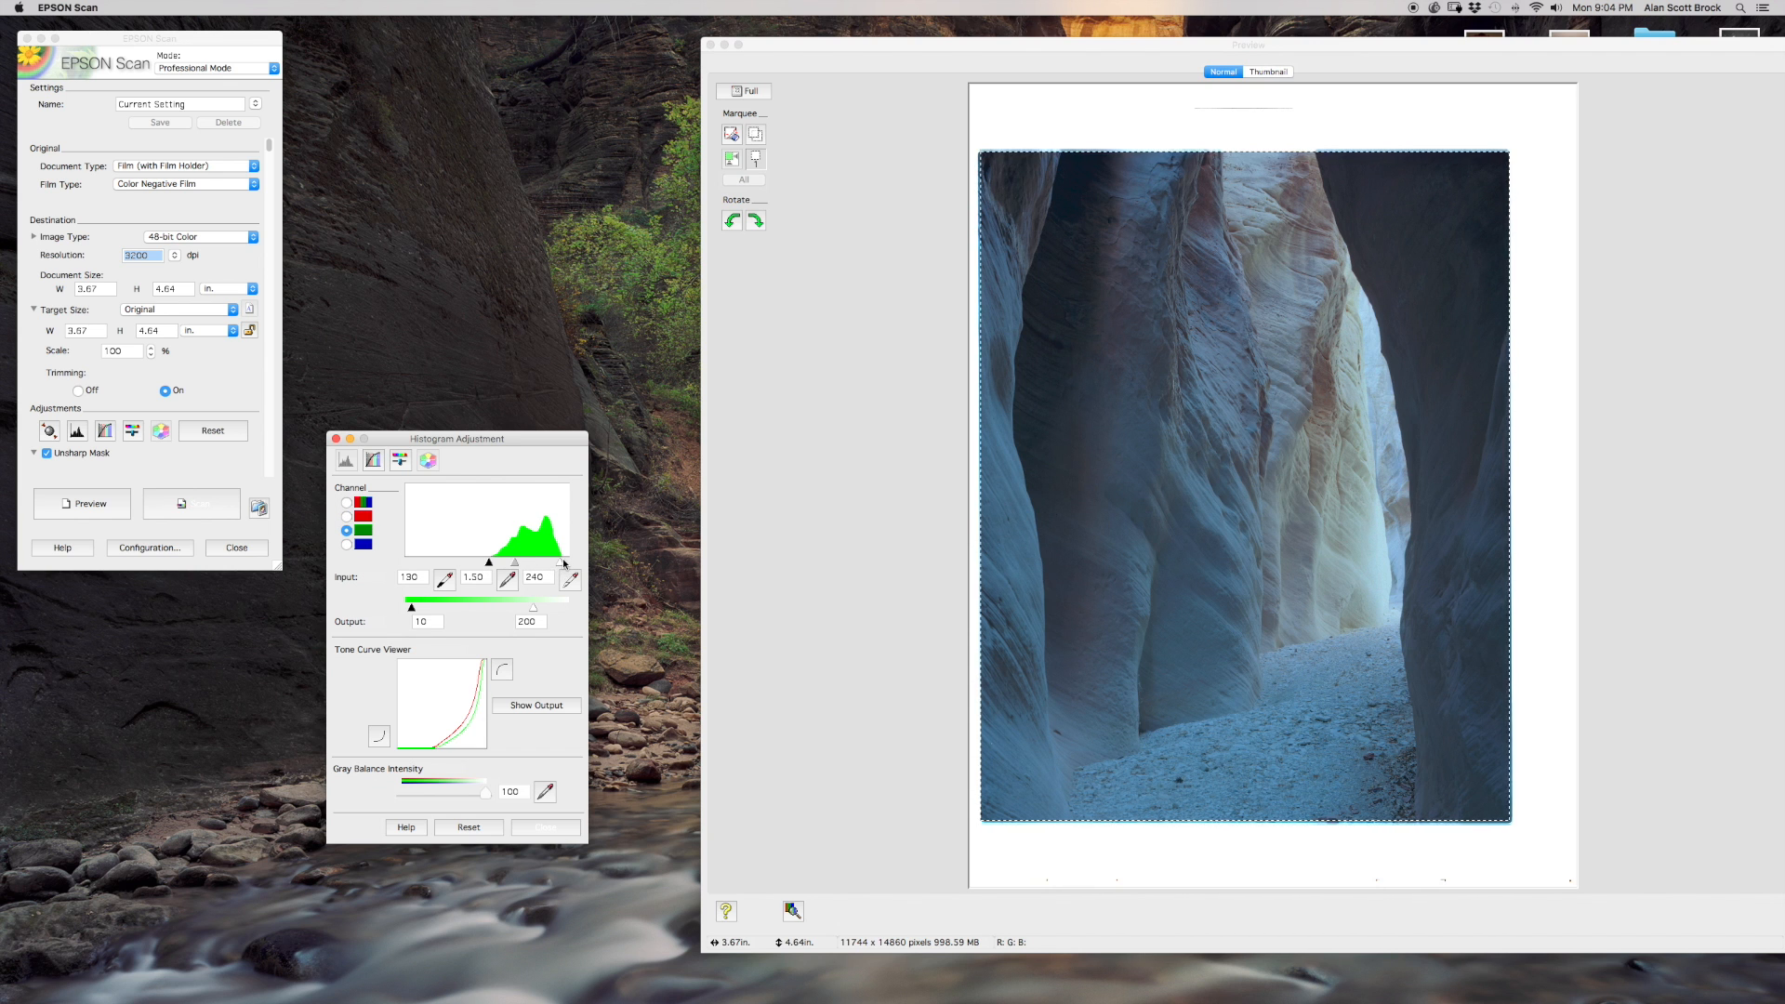
{"action": "left_click", "coordinate": [348, 545]}
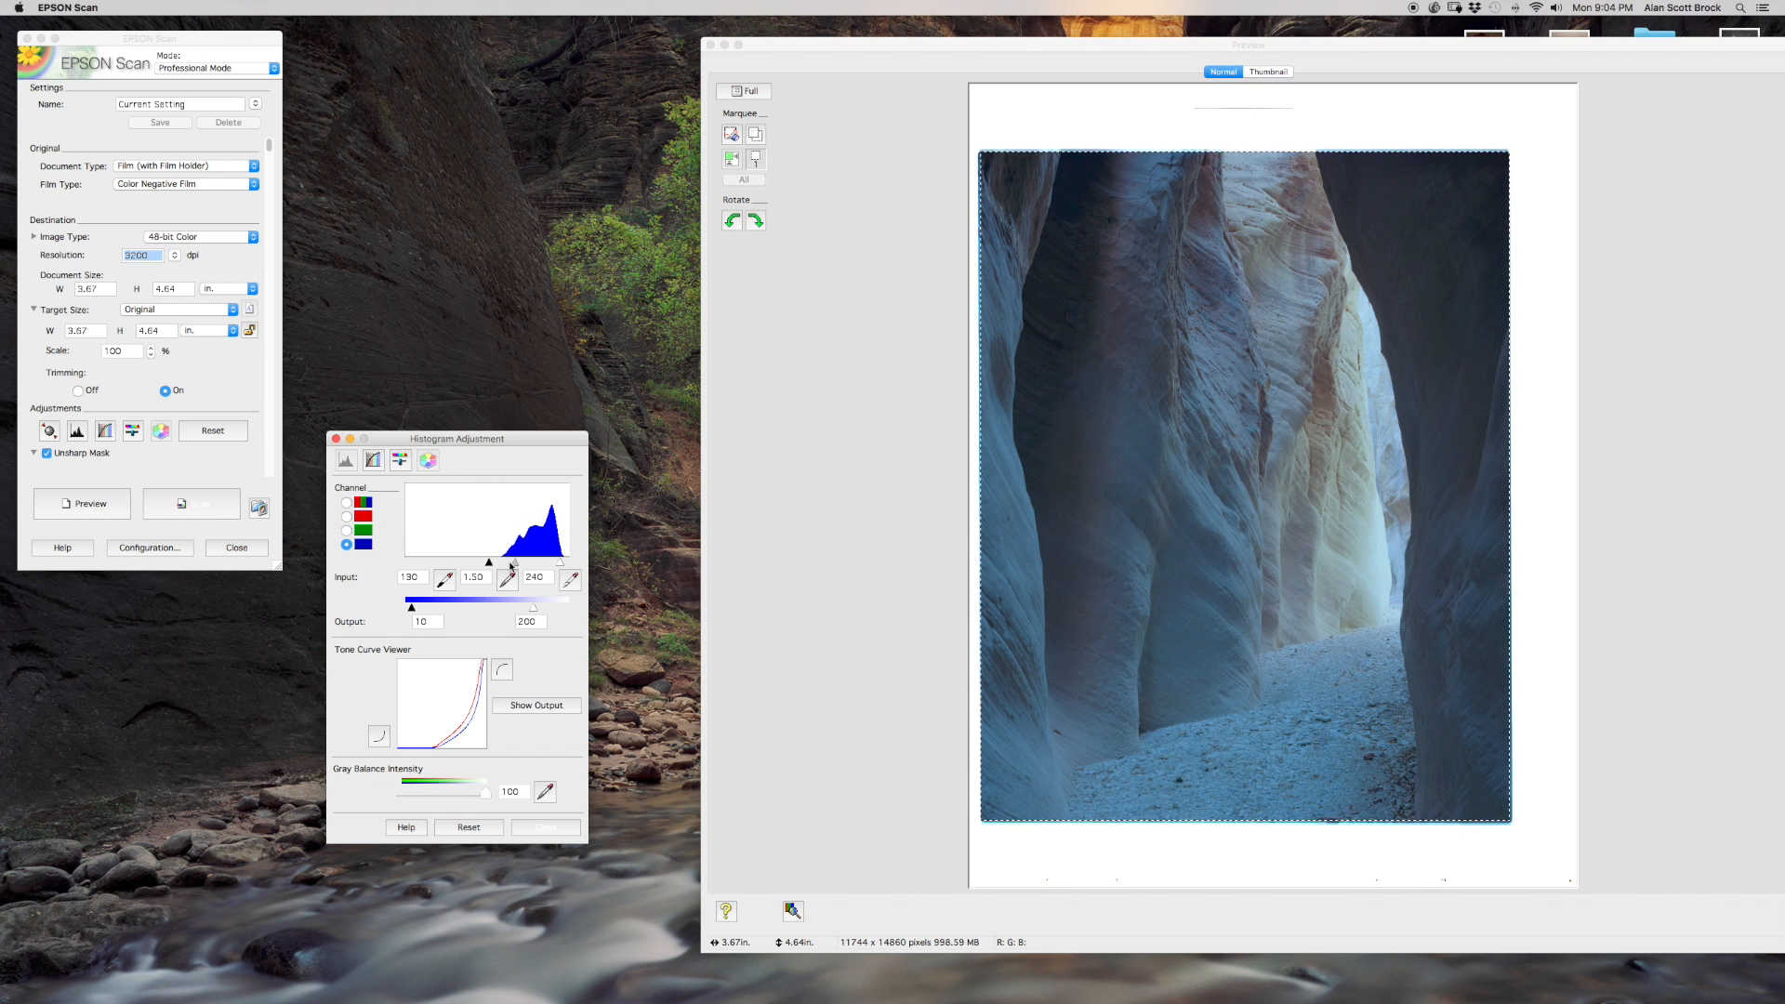
{"action": "left_click_drag", "start_coordinate": [489, 565], "coordinate": [565, 568]}
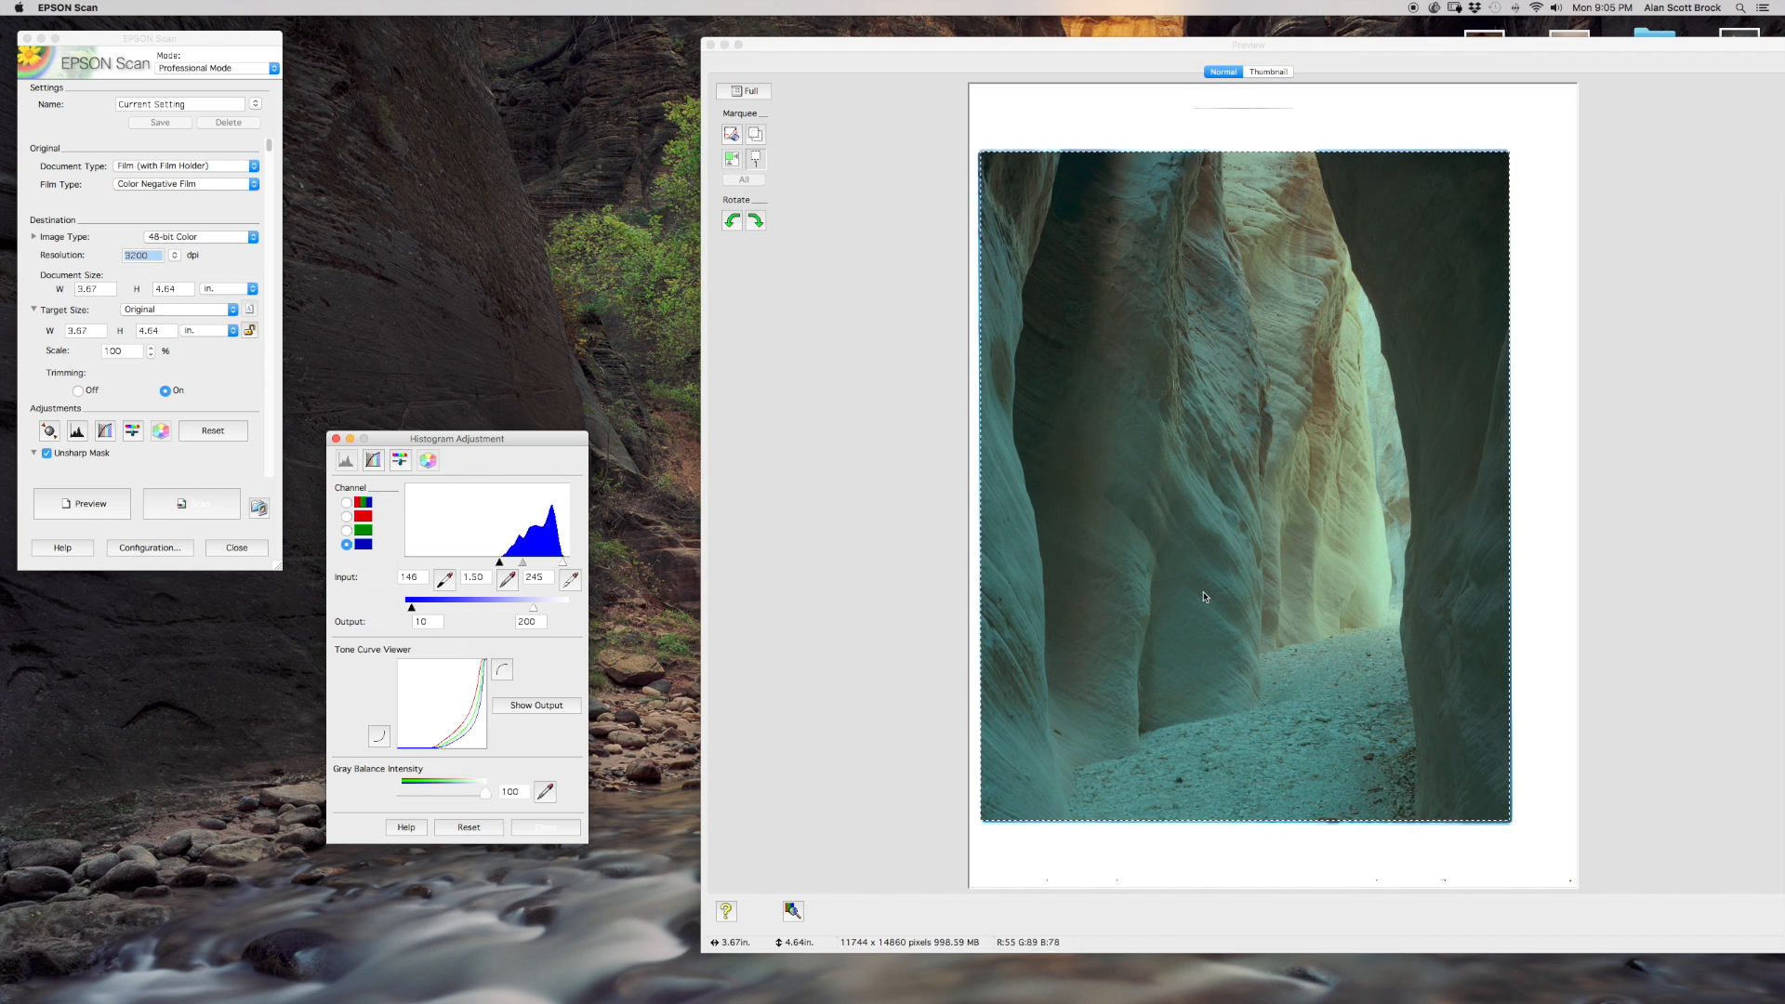
Raise the saturation to 51 in the Image Adjustment settings.
{"action": "left_click", "coordinate": [133, 433]}
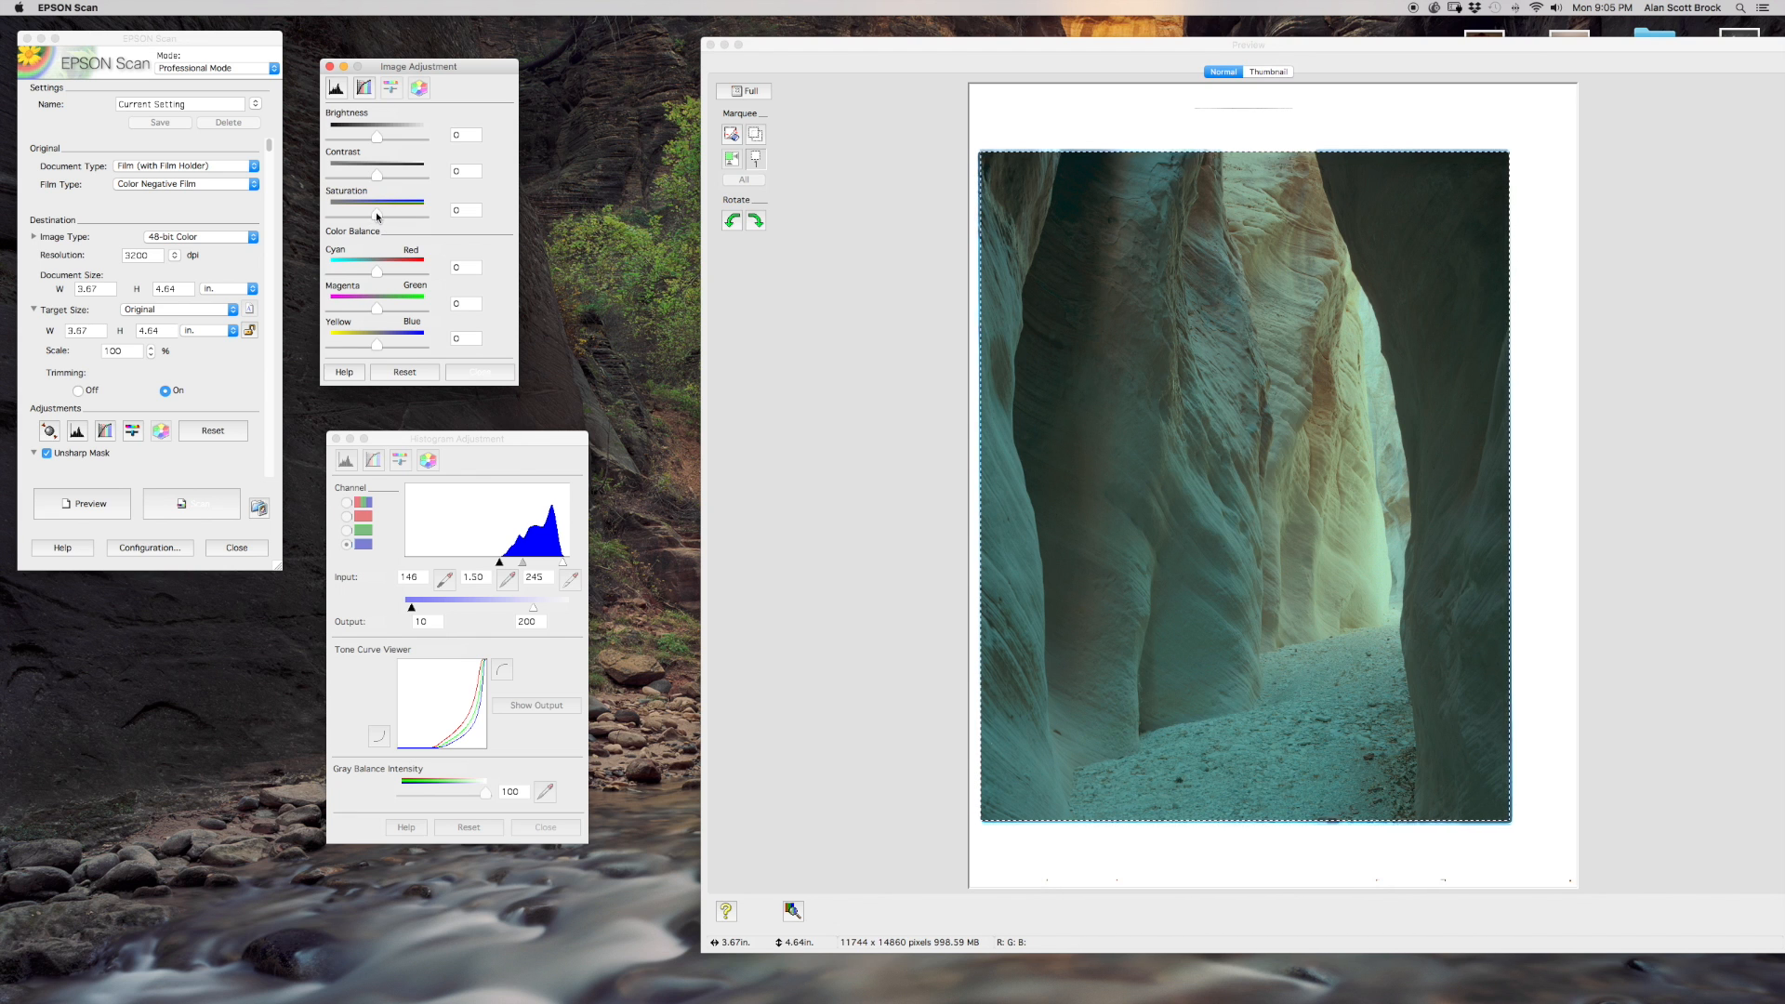
{"action": "left_click_drag", "start_coordinate": [376, 217], "coordinate": [400, 220]}
Shape a contrast S-curve in Tone Correction, with a lower point at input 108 and an upper point at input 187, output 193.
{"action": "left_click", "coordinate": [107, 433]}
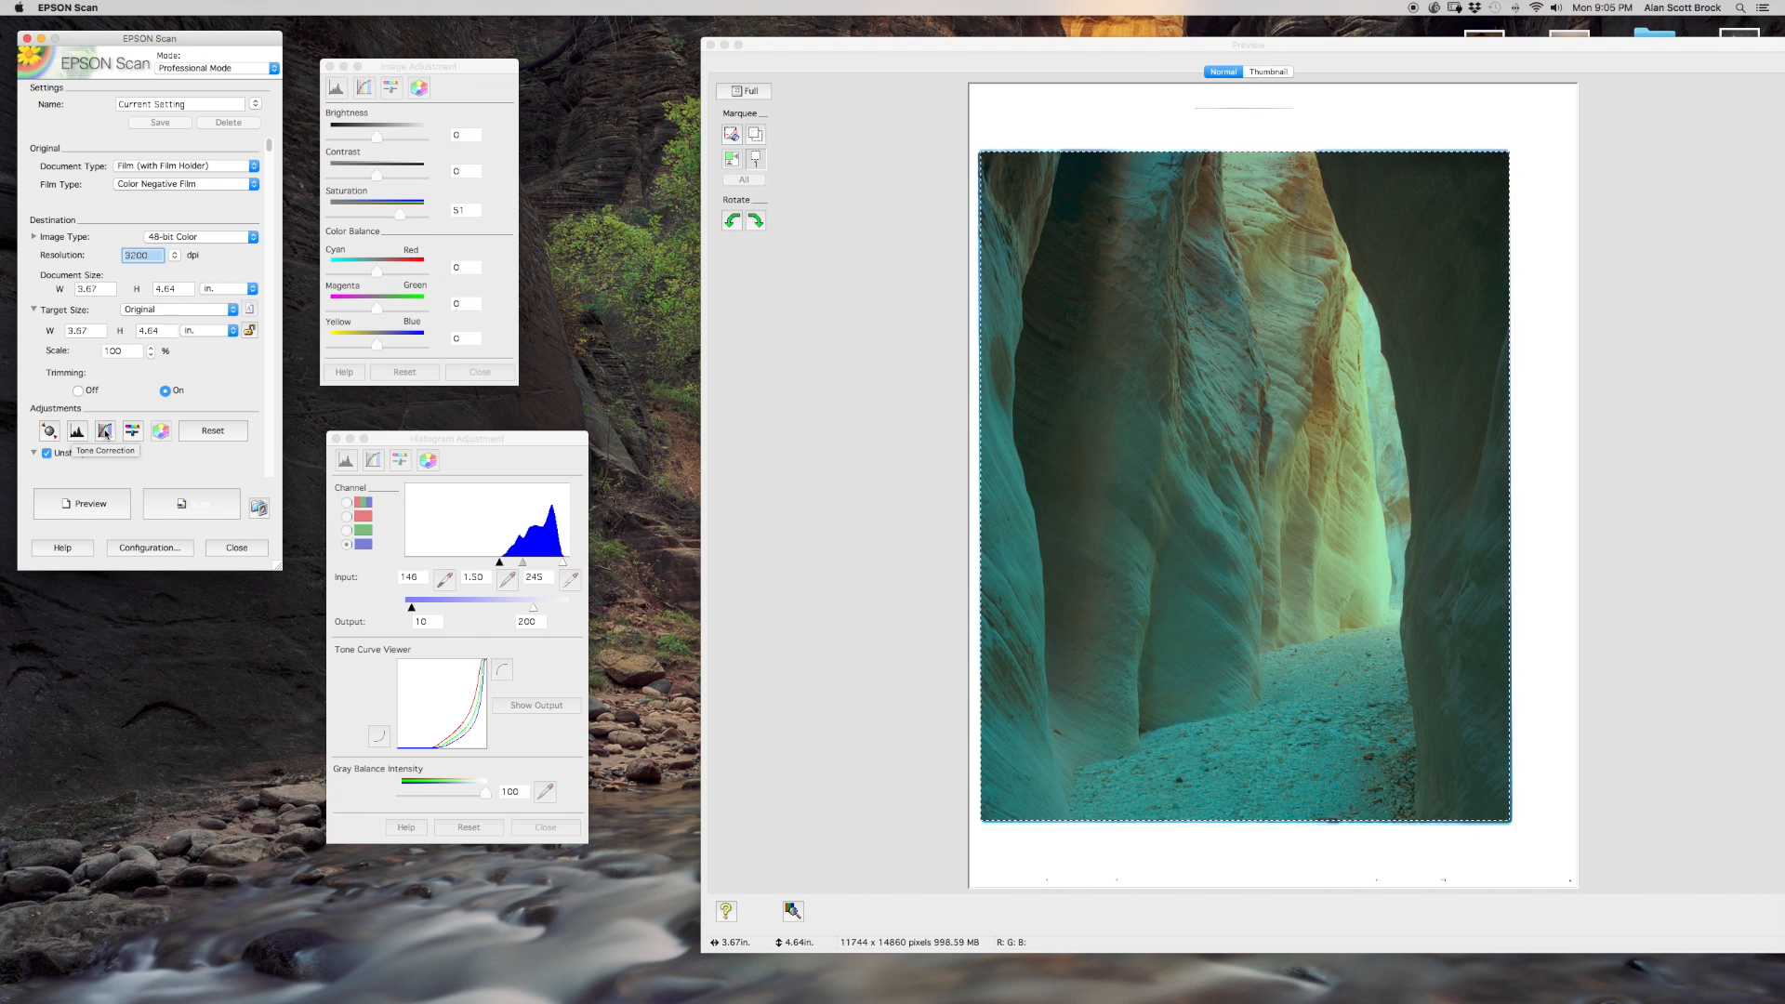
{"action": "left_click", "coordinate": [107, 431]}
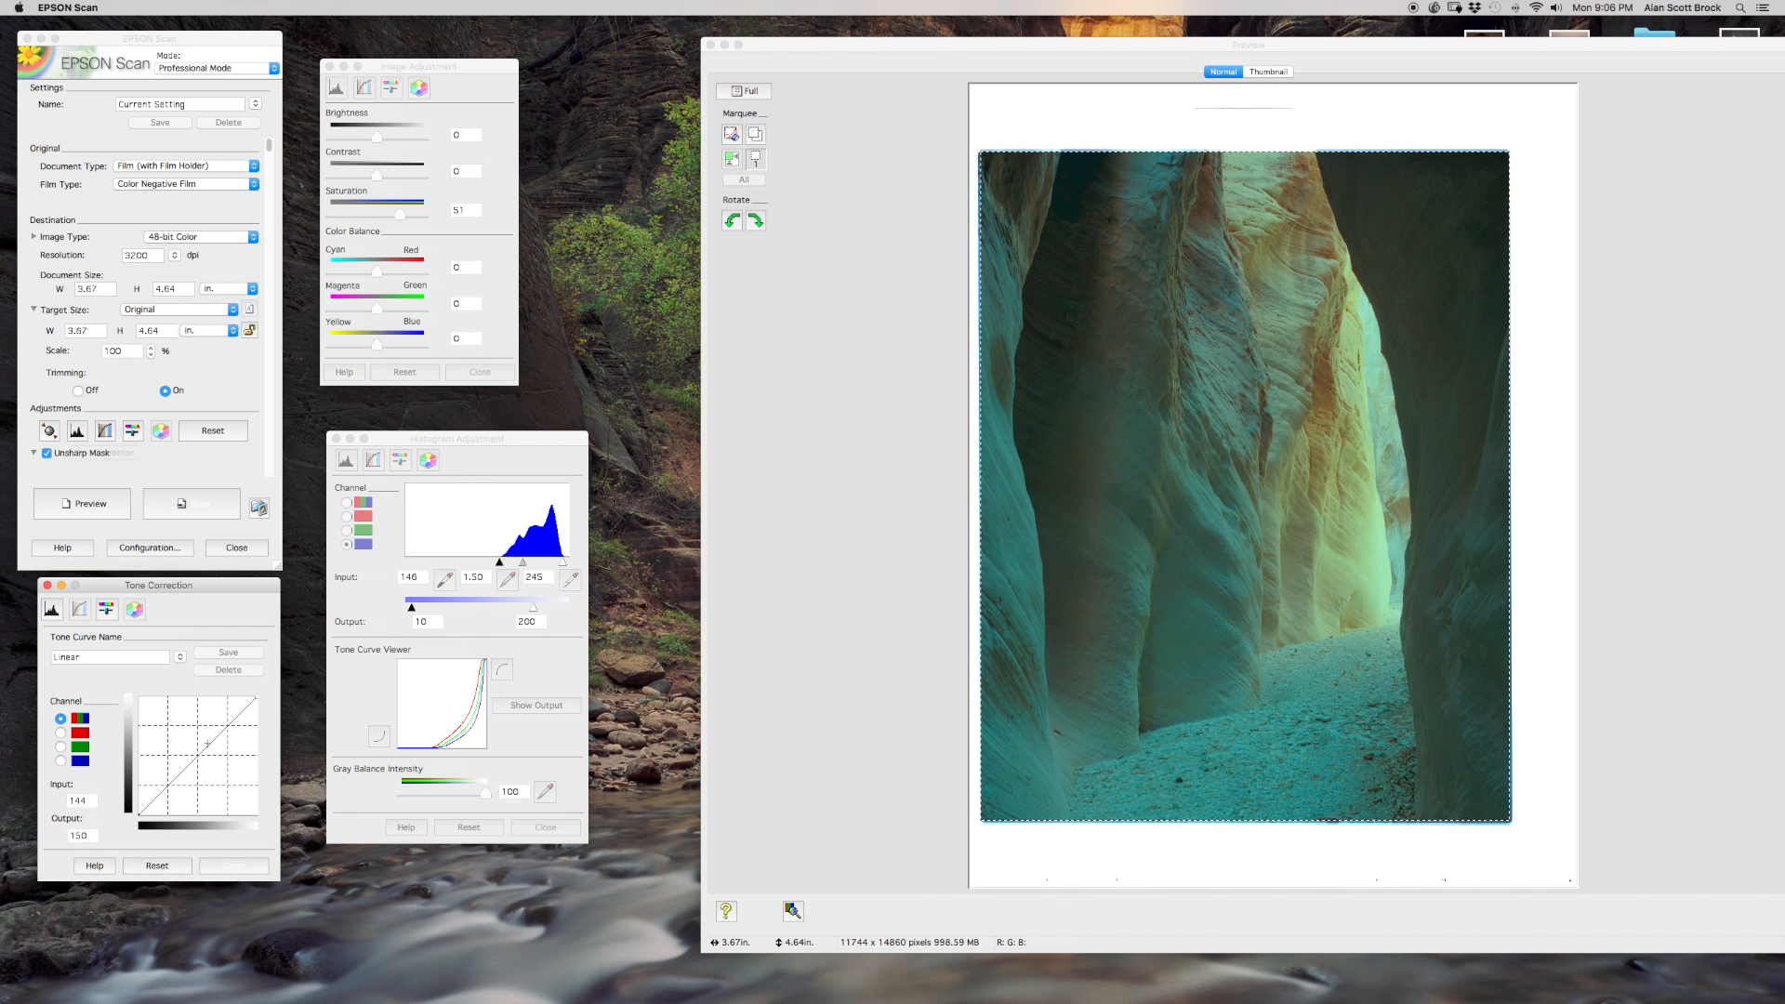
{"action": "left_click", "coordinate": [227, 726]}
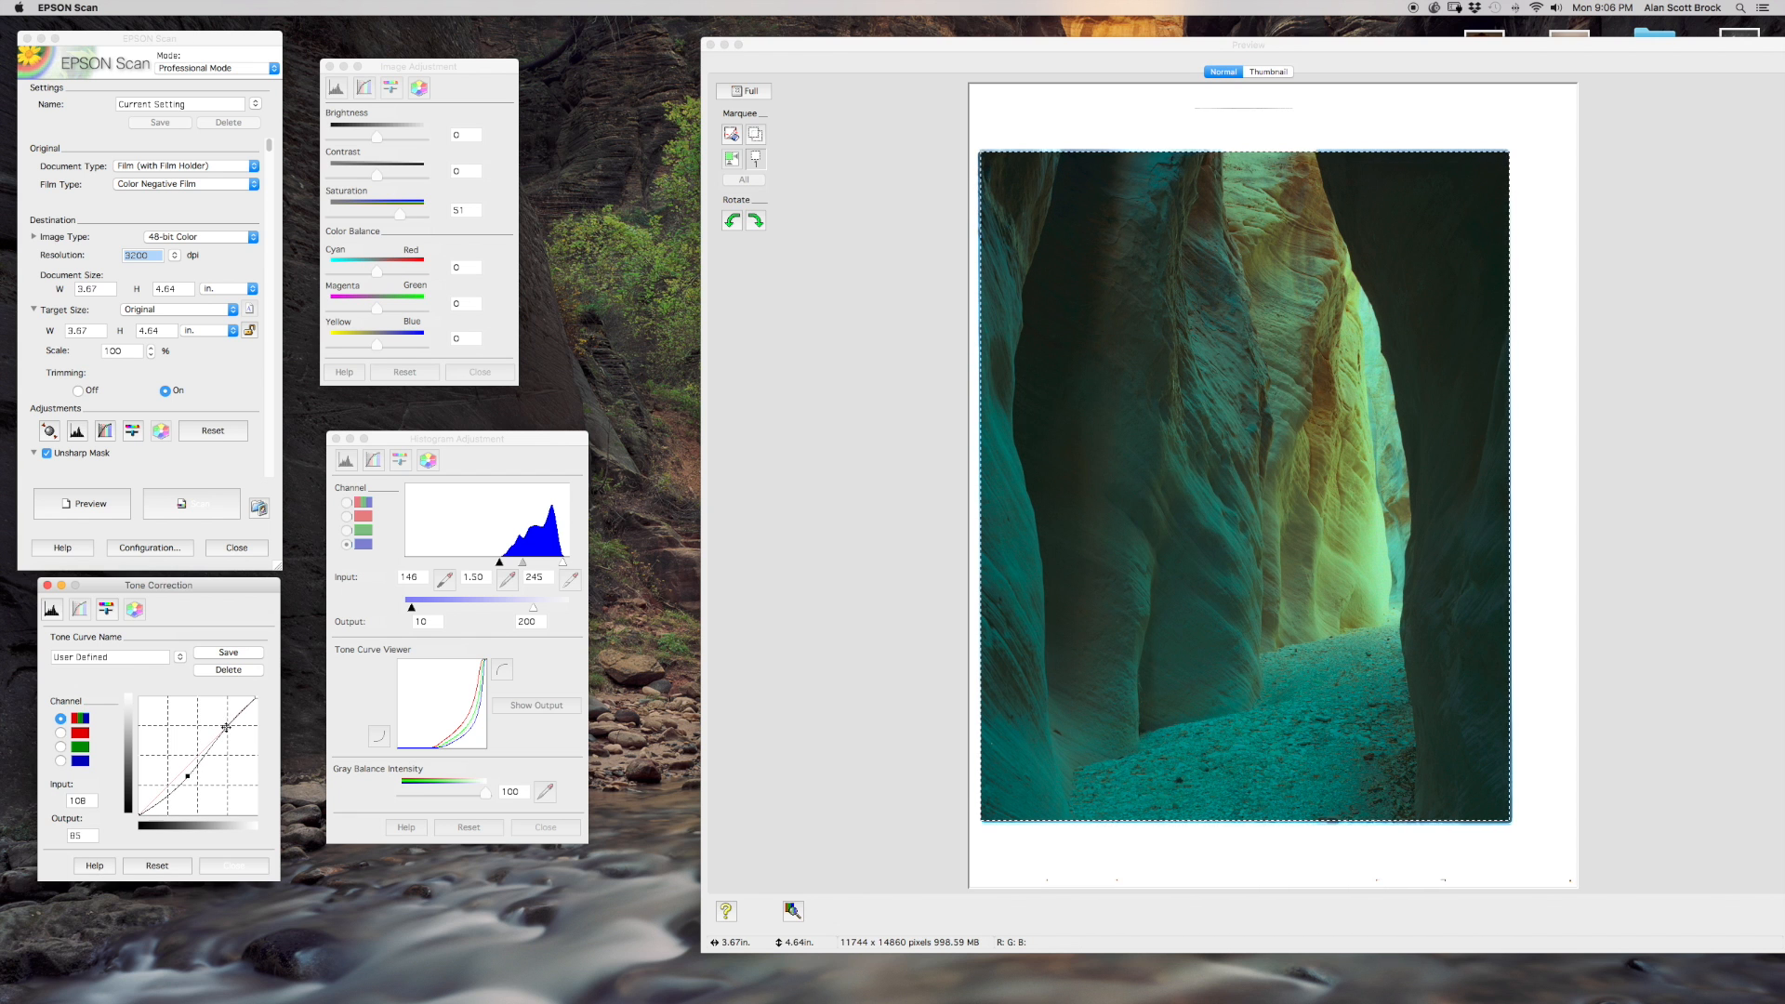
{"action": "left_click_drag", "start_coordinate": [225, 726], "coordinate": [224, 723]}
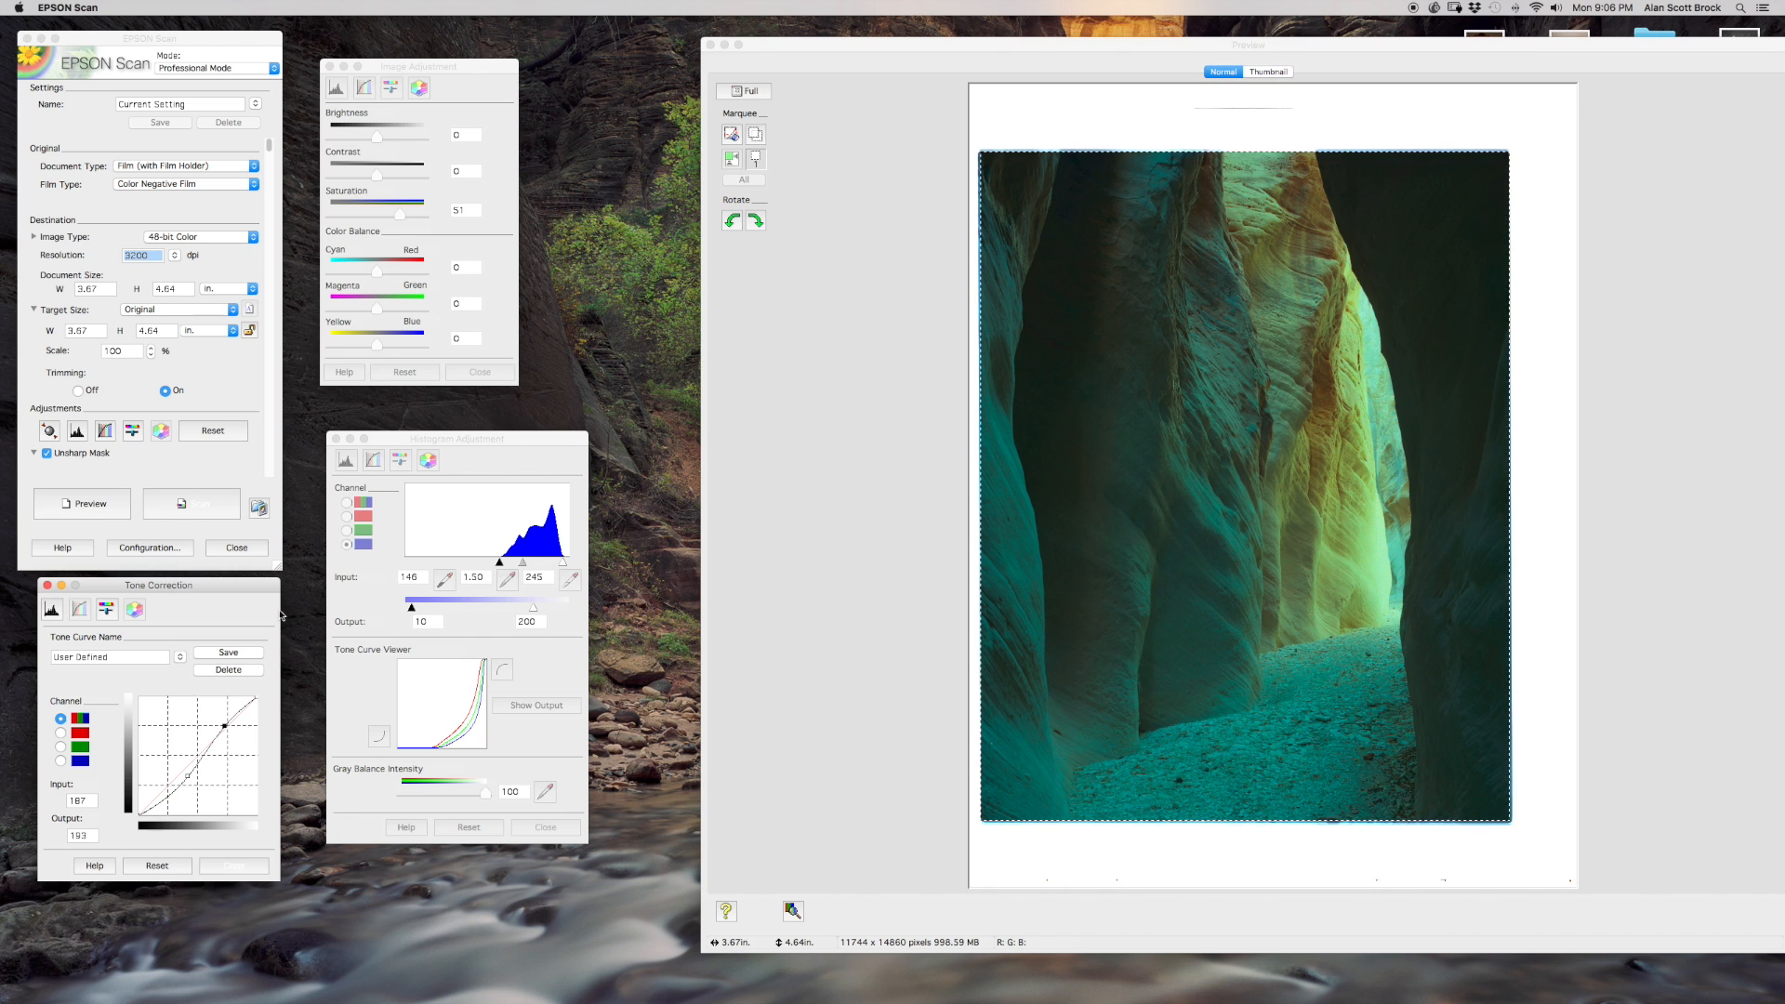
Lower the red channel's input highlight to 227 and raise its gamma to about 1.6 in the Histogram Adjustment.
{"action": "left_click", "coordinate": [481, 456]}
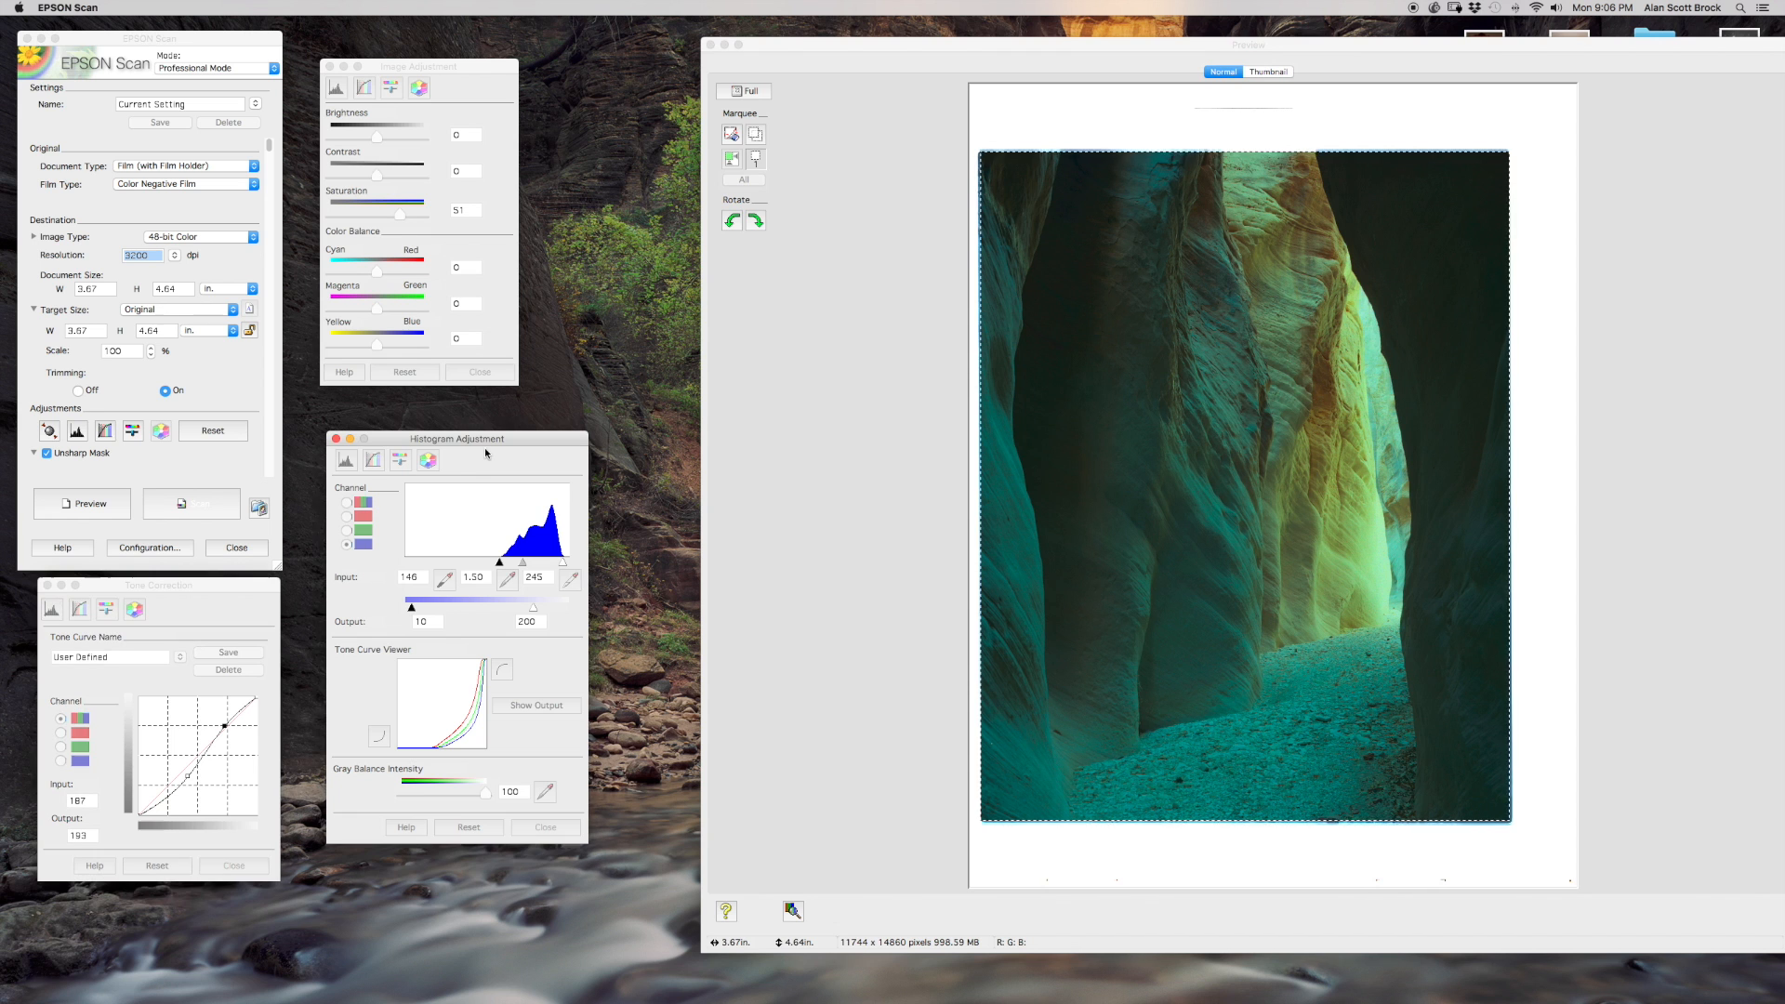
{"action": "left_click", "coordinate": [347, 517]}
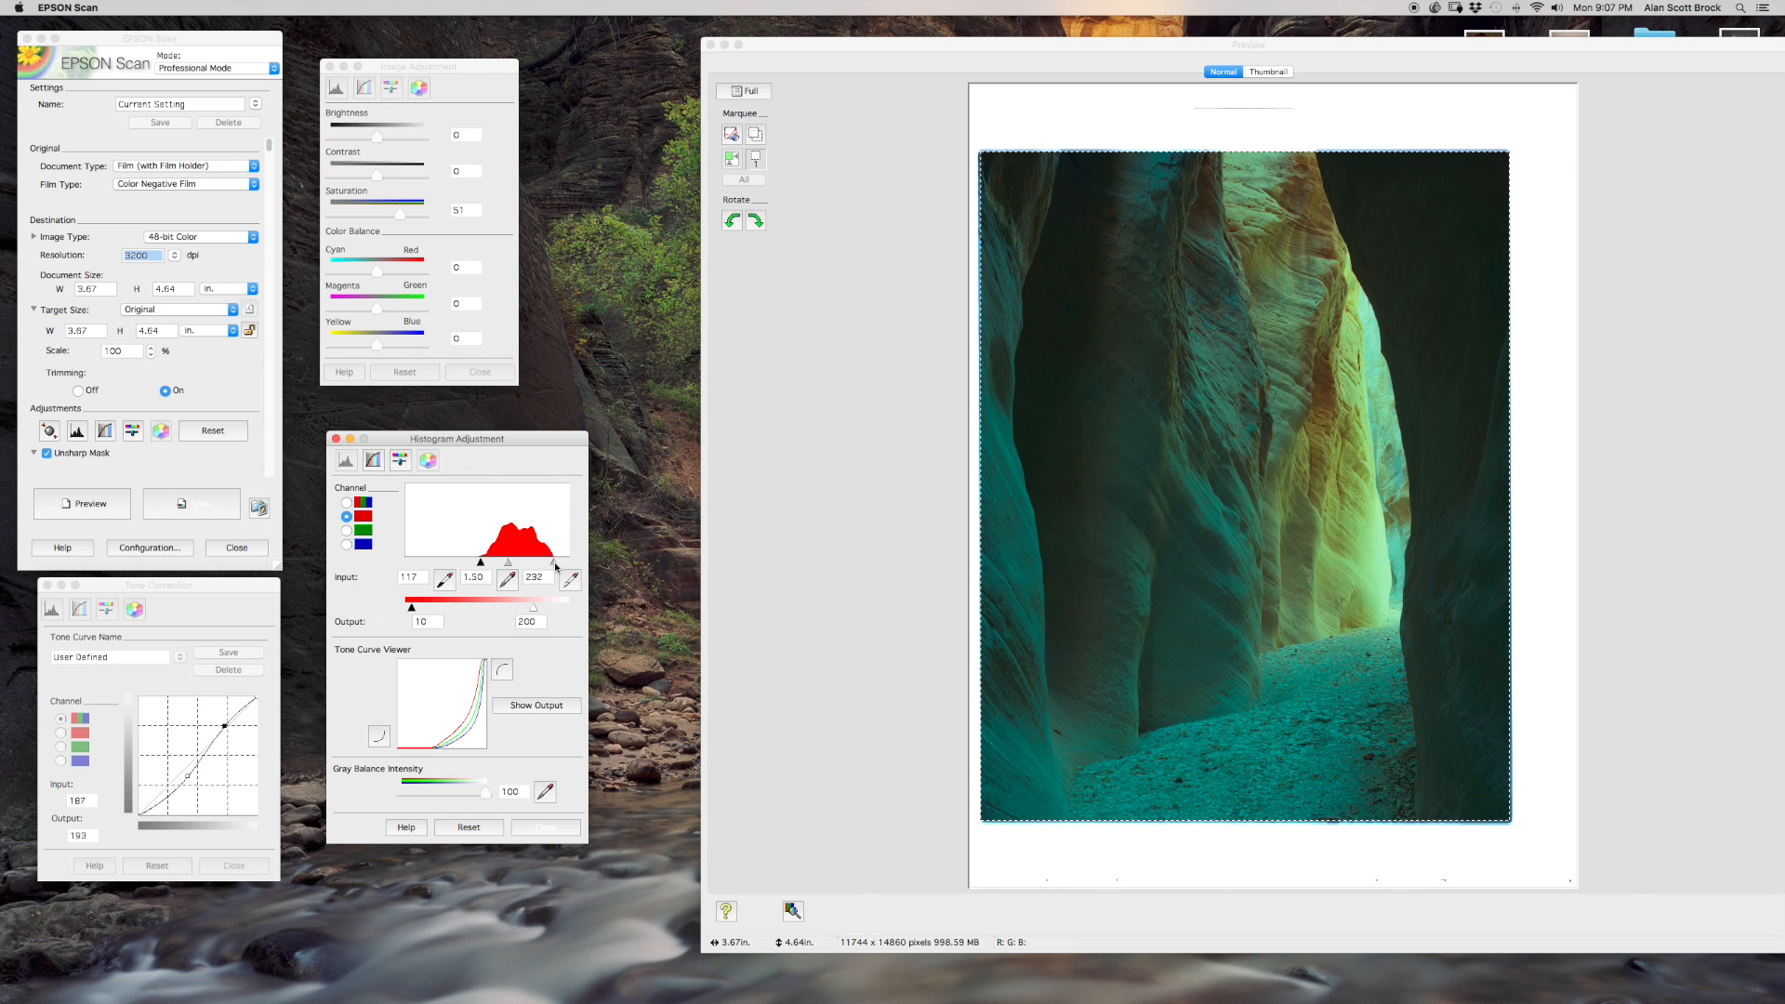
{"action": "left_click_drag", "start_coordinate": [555, 568], "coordinate": [554, 568]}
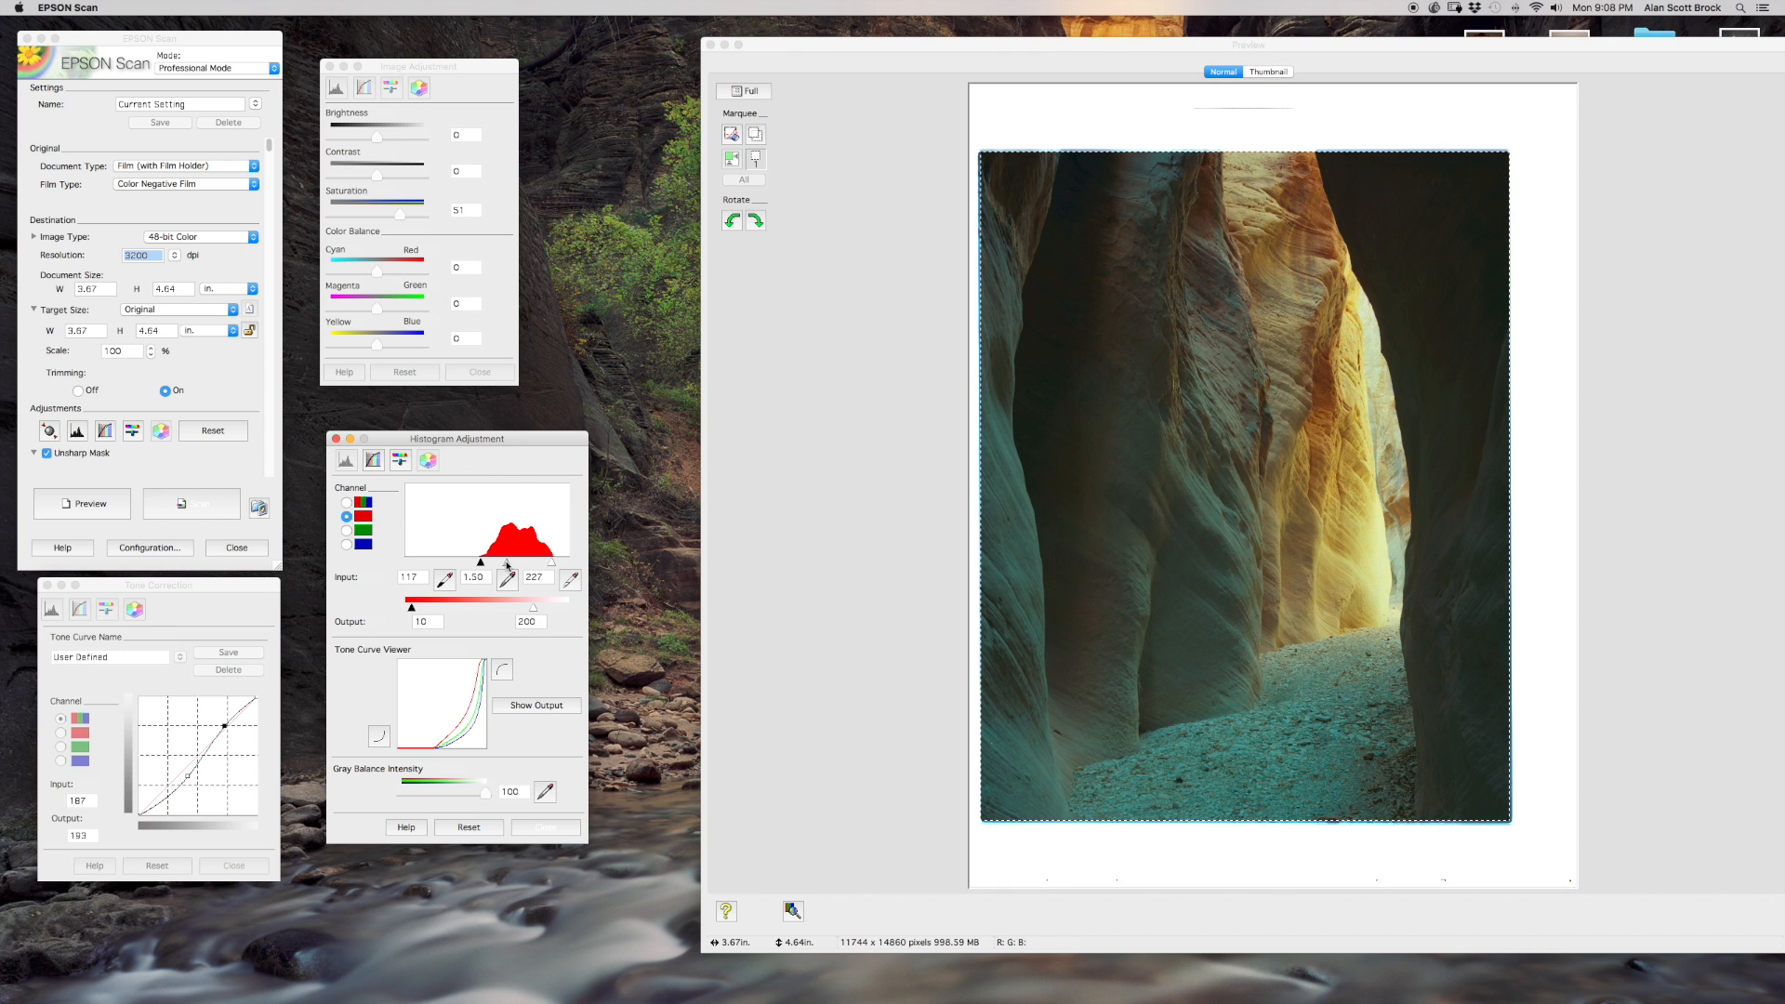
{"action": "left_click_drag", "start_coordinate": [506, 564], "coordinate": [507, 564]}
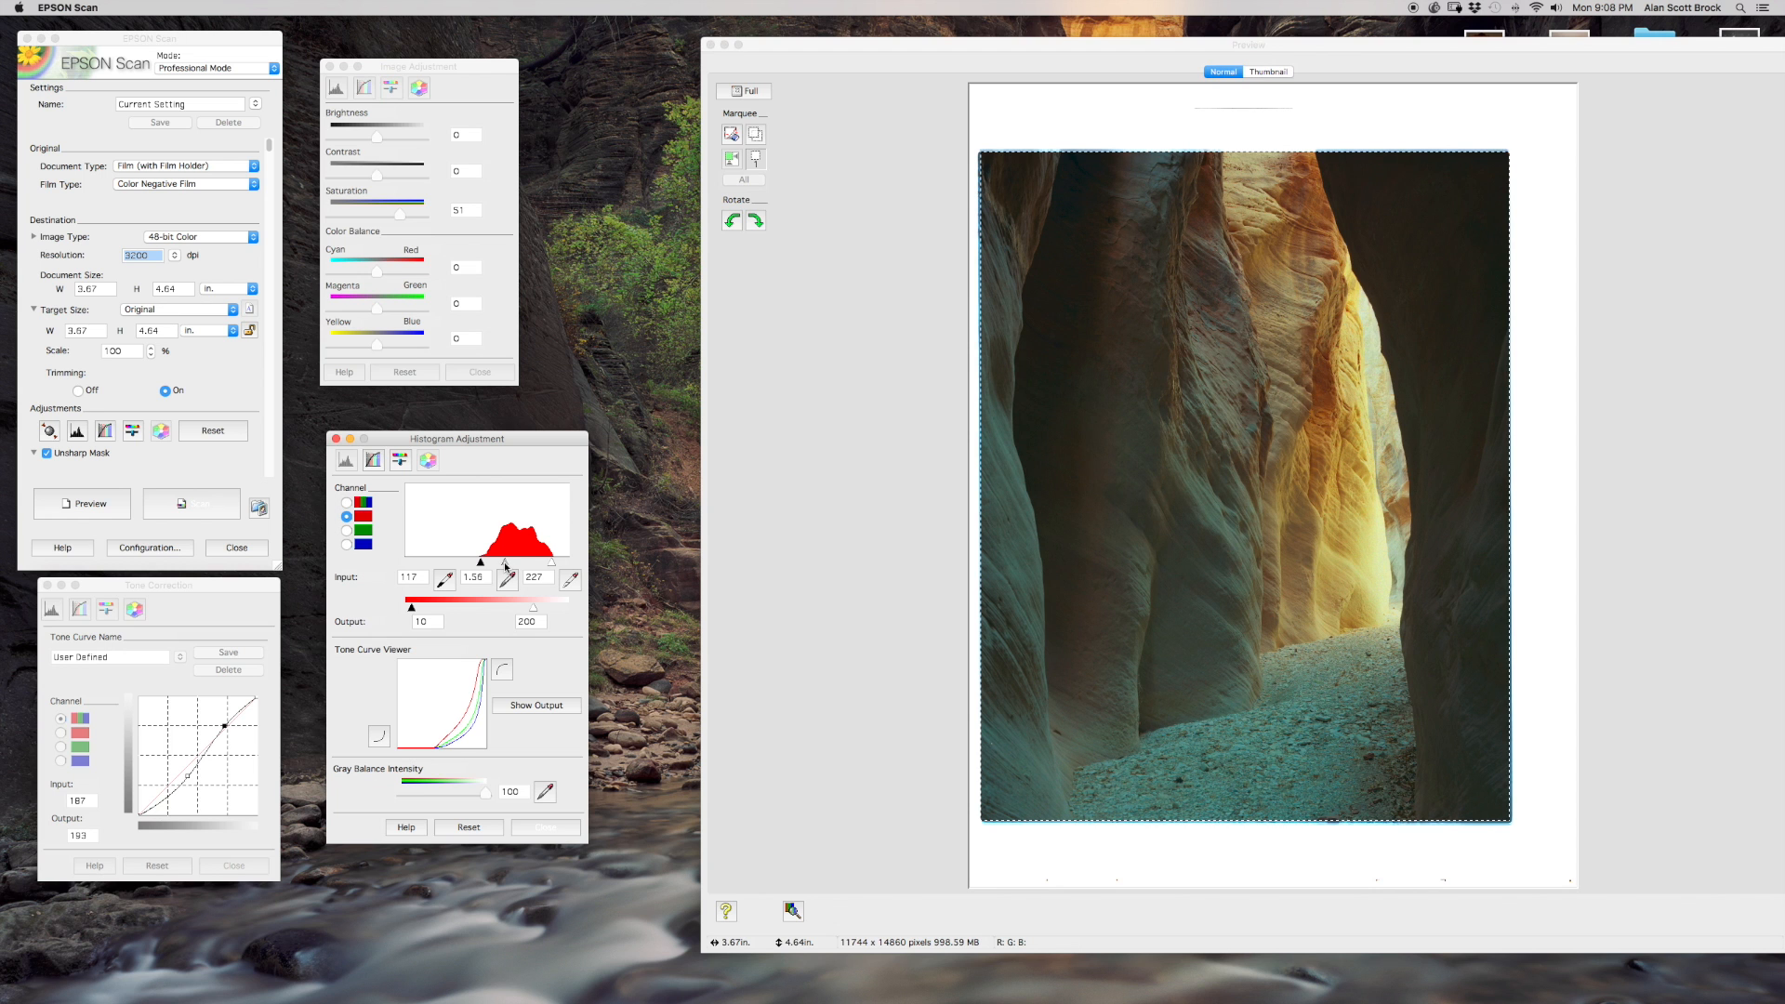
{"action": "left_click_drag", "start_coordinate": [507, 564], "coordinate": [508, 564]}
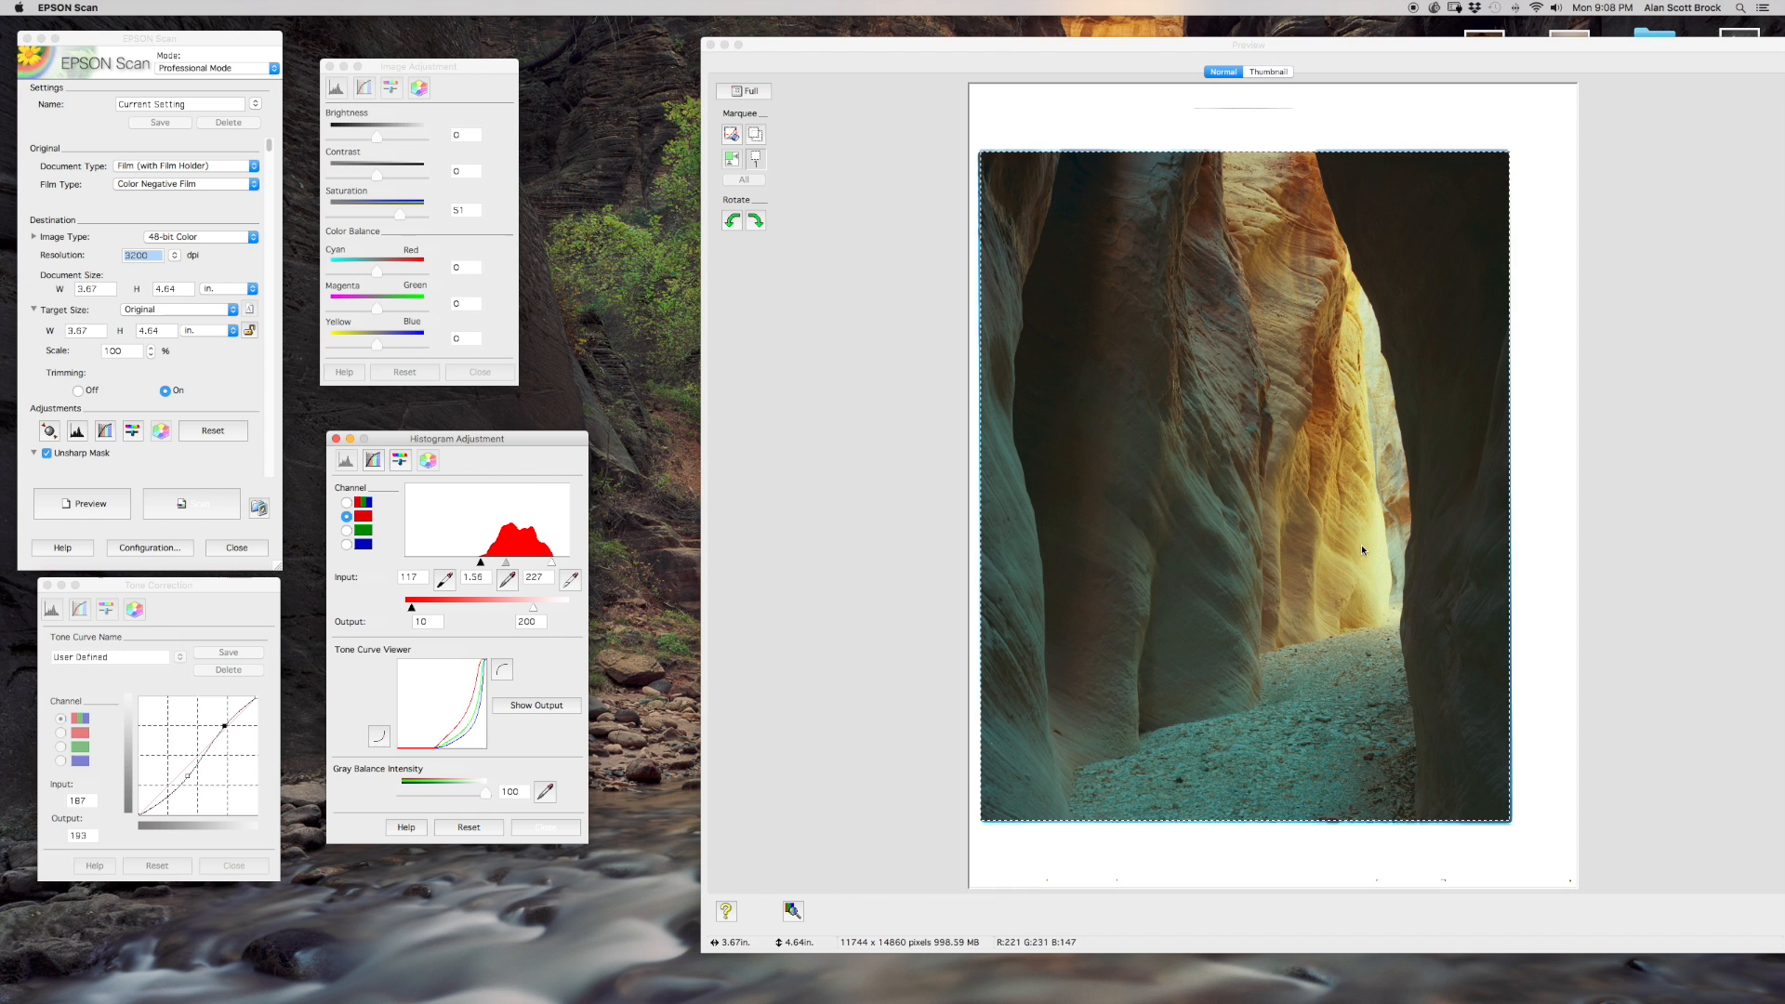
Set the green channel's gamma to 1.45.
{"action": "left_click", "coordinate": [347, 531]}
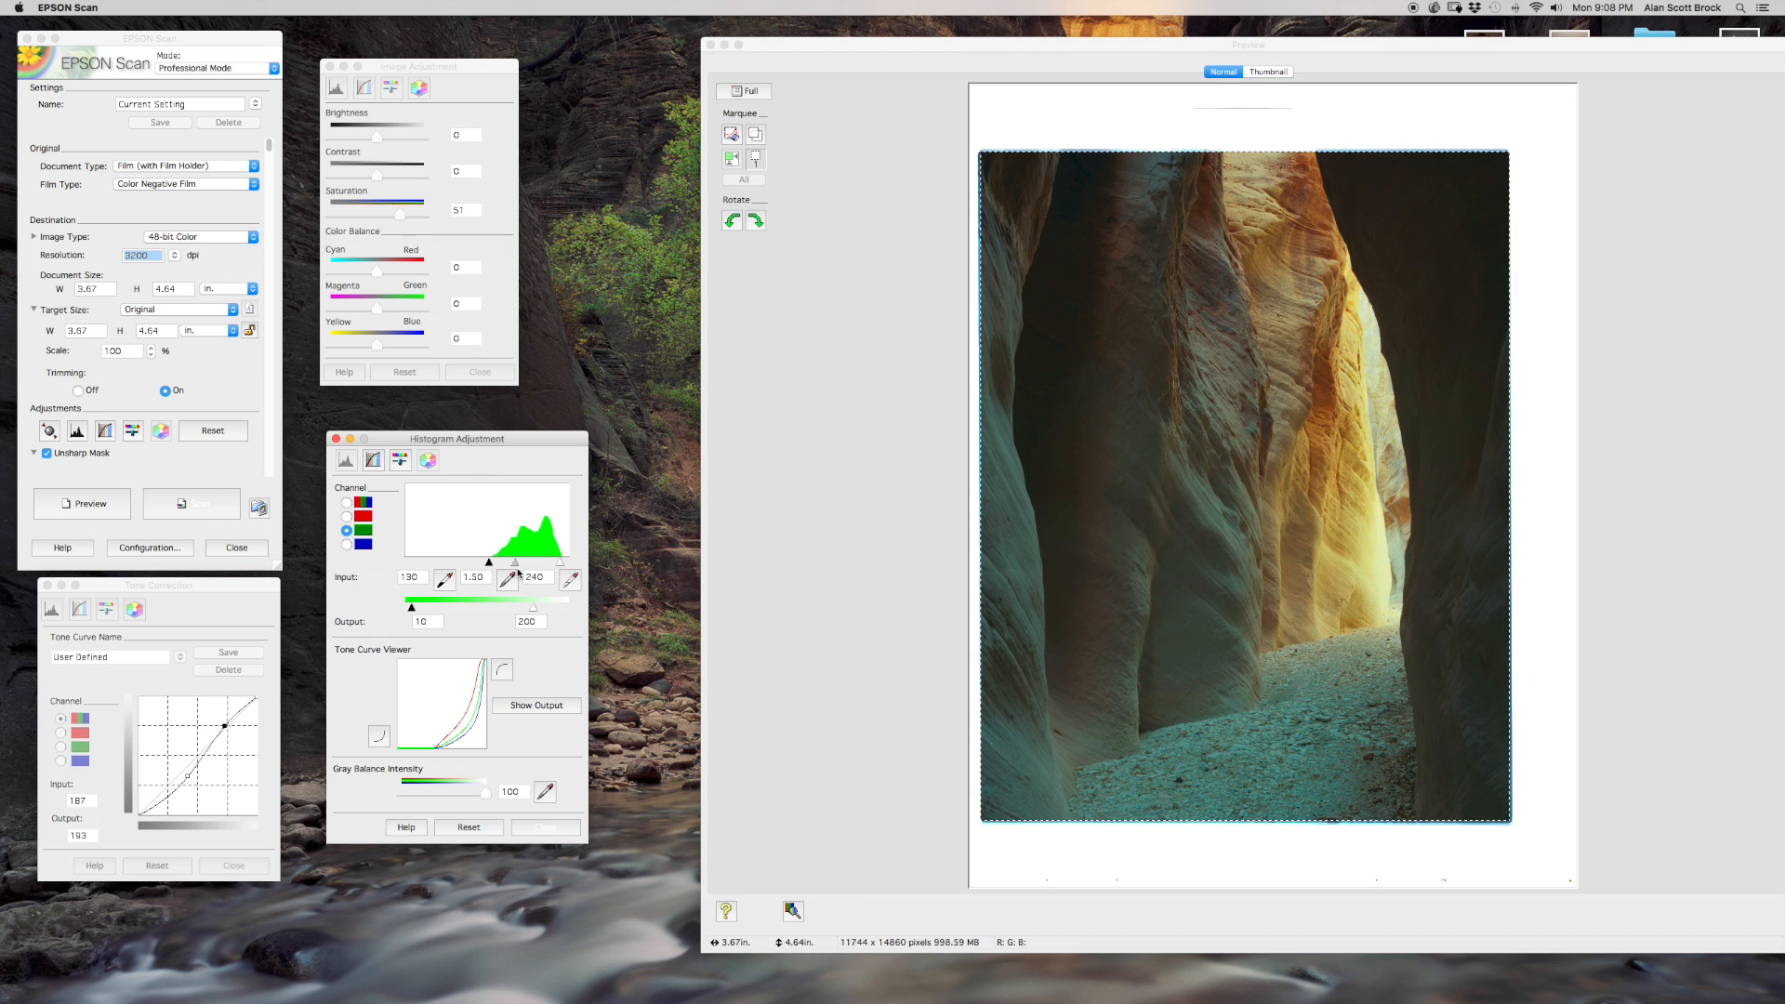
{"action": "left_click_drag", "start_coordinate": [517, 565], "coordinate": [514, 565]}
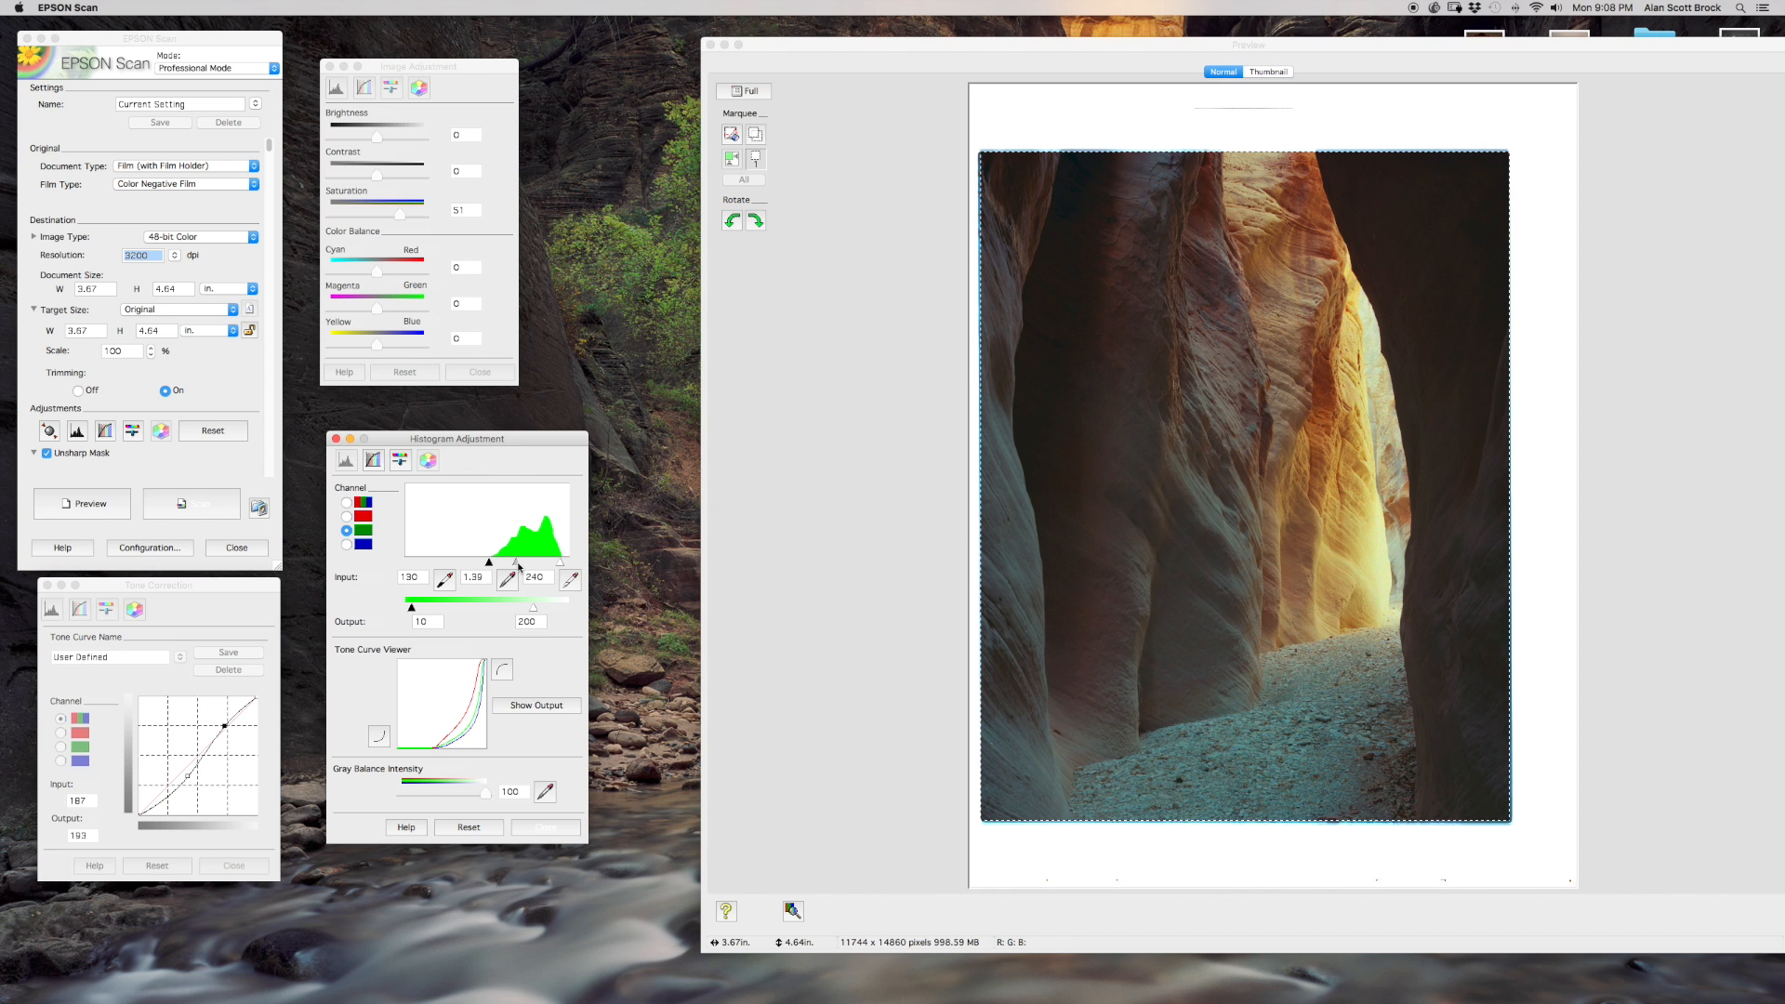
{"action": "left_click", "coordinate": [479, 577]}
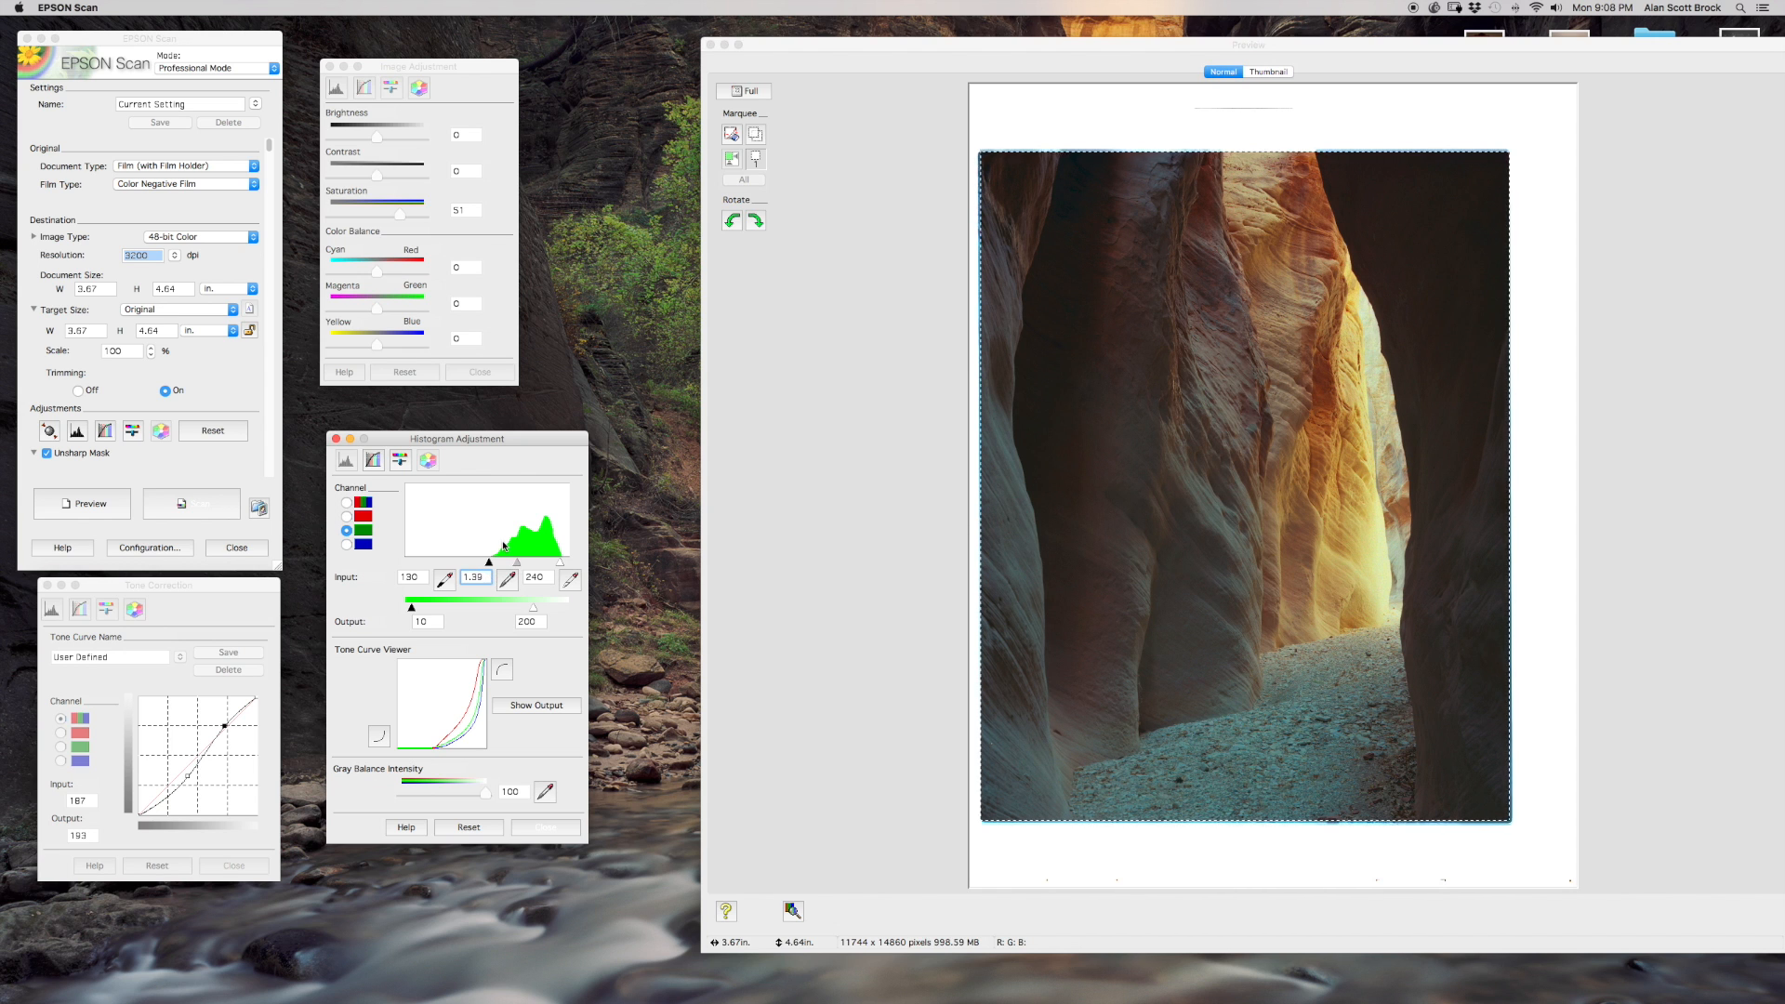
{"action": "key", "text": "BackSpace"}
{"action": "key", "text": "BackSpace"}
{"action": "type", "text": "45"}
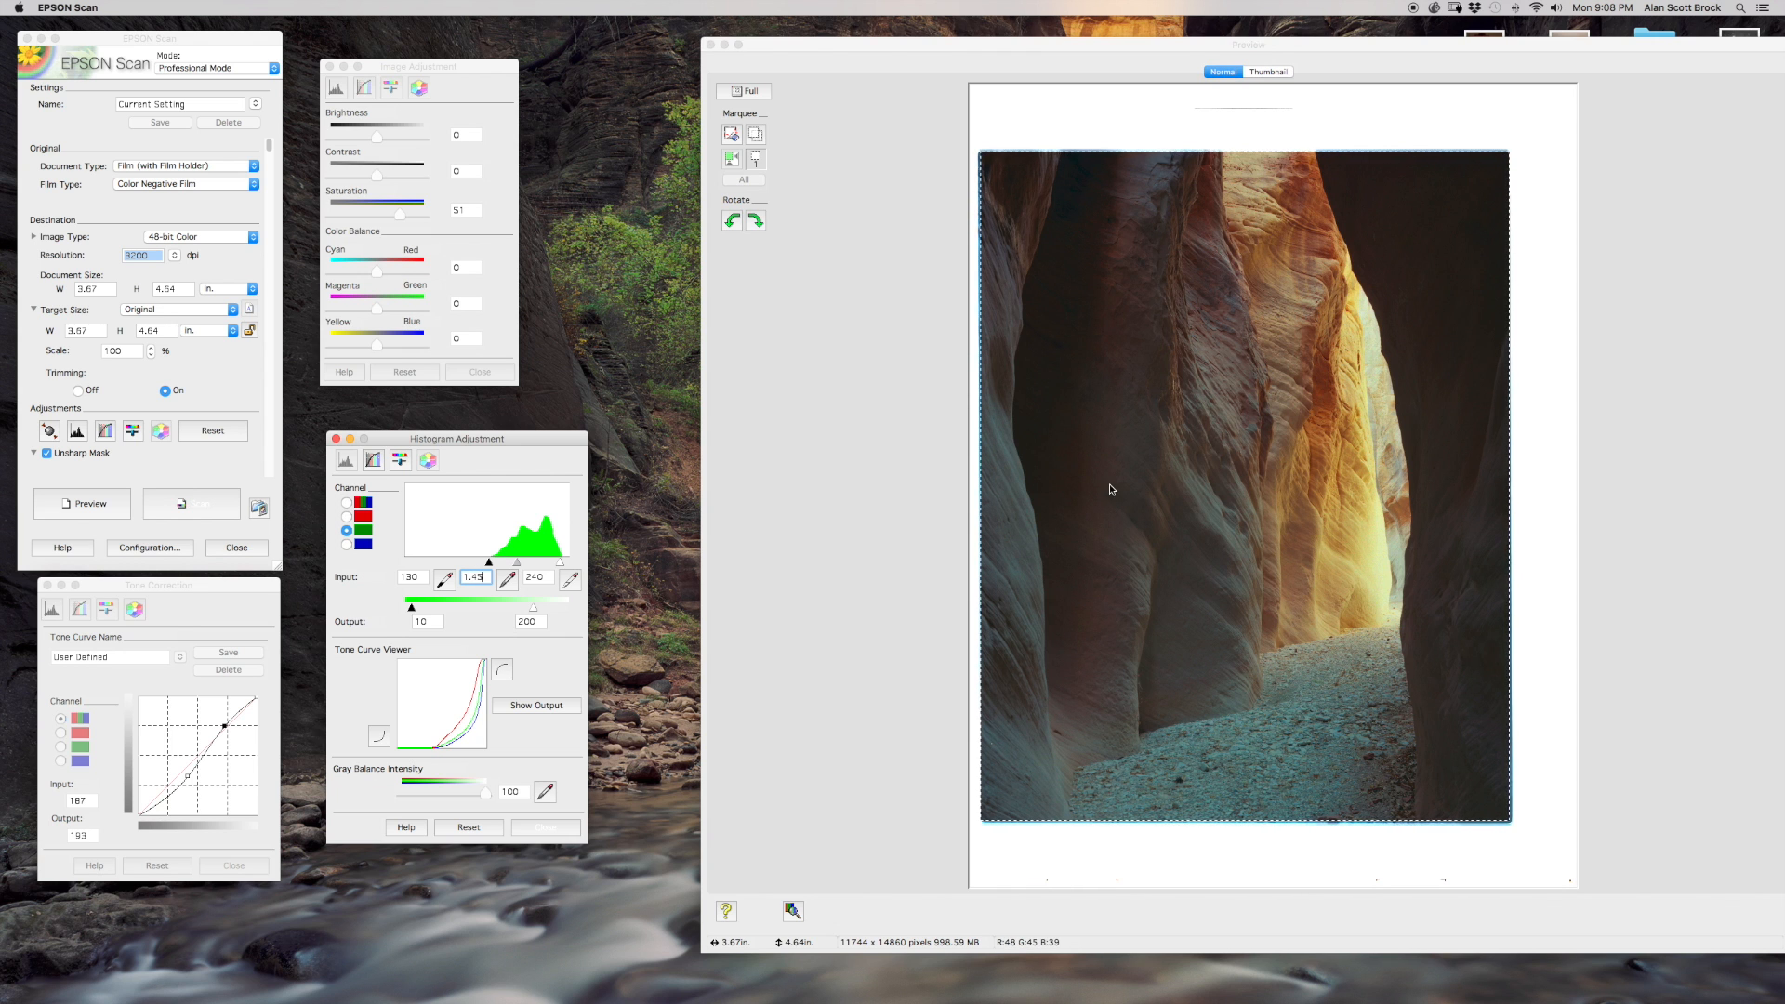
{"action": "left_click", "coordinate": [542, 578]}
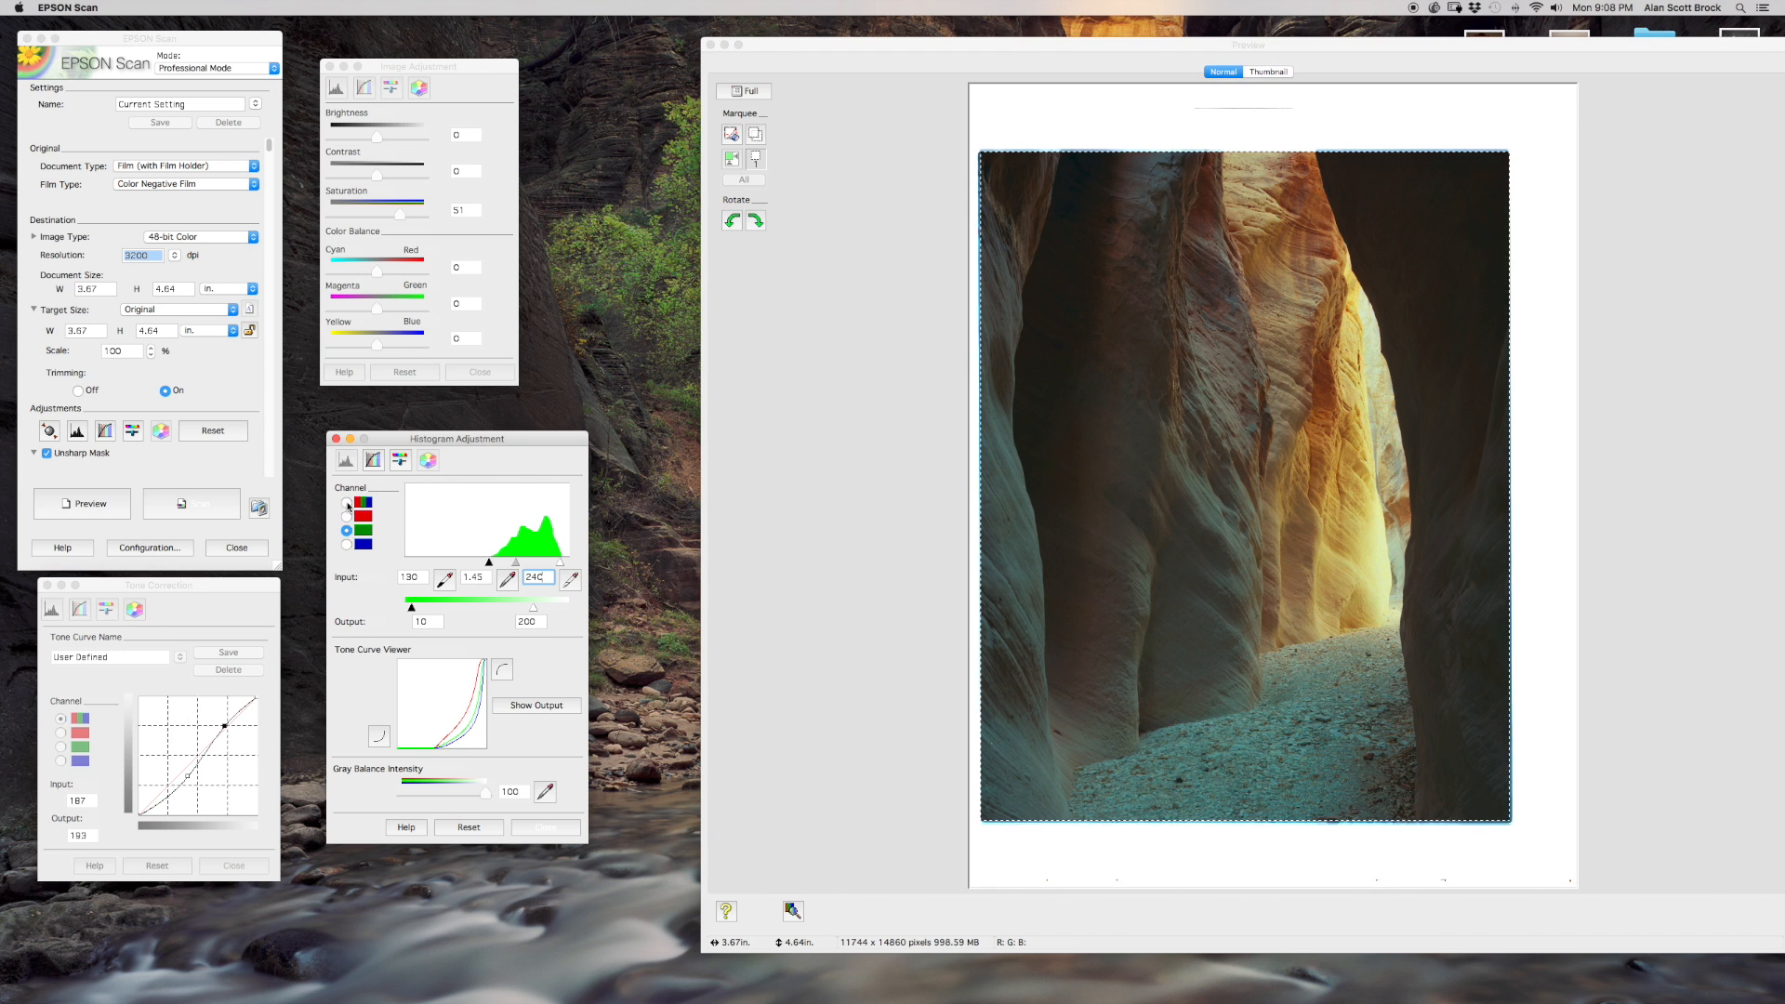
Lower the combined RGB channel's gamma to 1.21 and adjust the red channel's gamma to 1.31.
{"action": "left_click", "coordinate": [345, 502]}
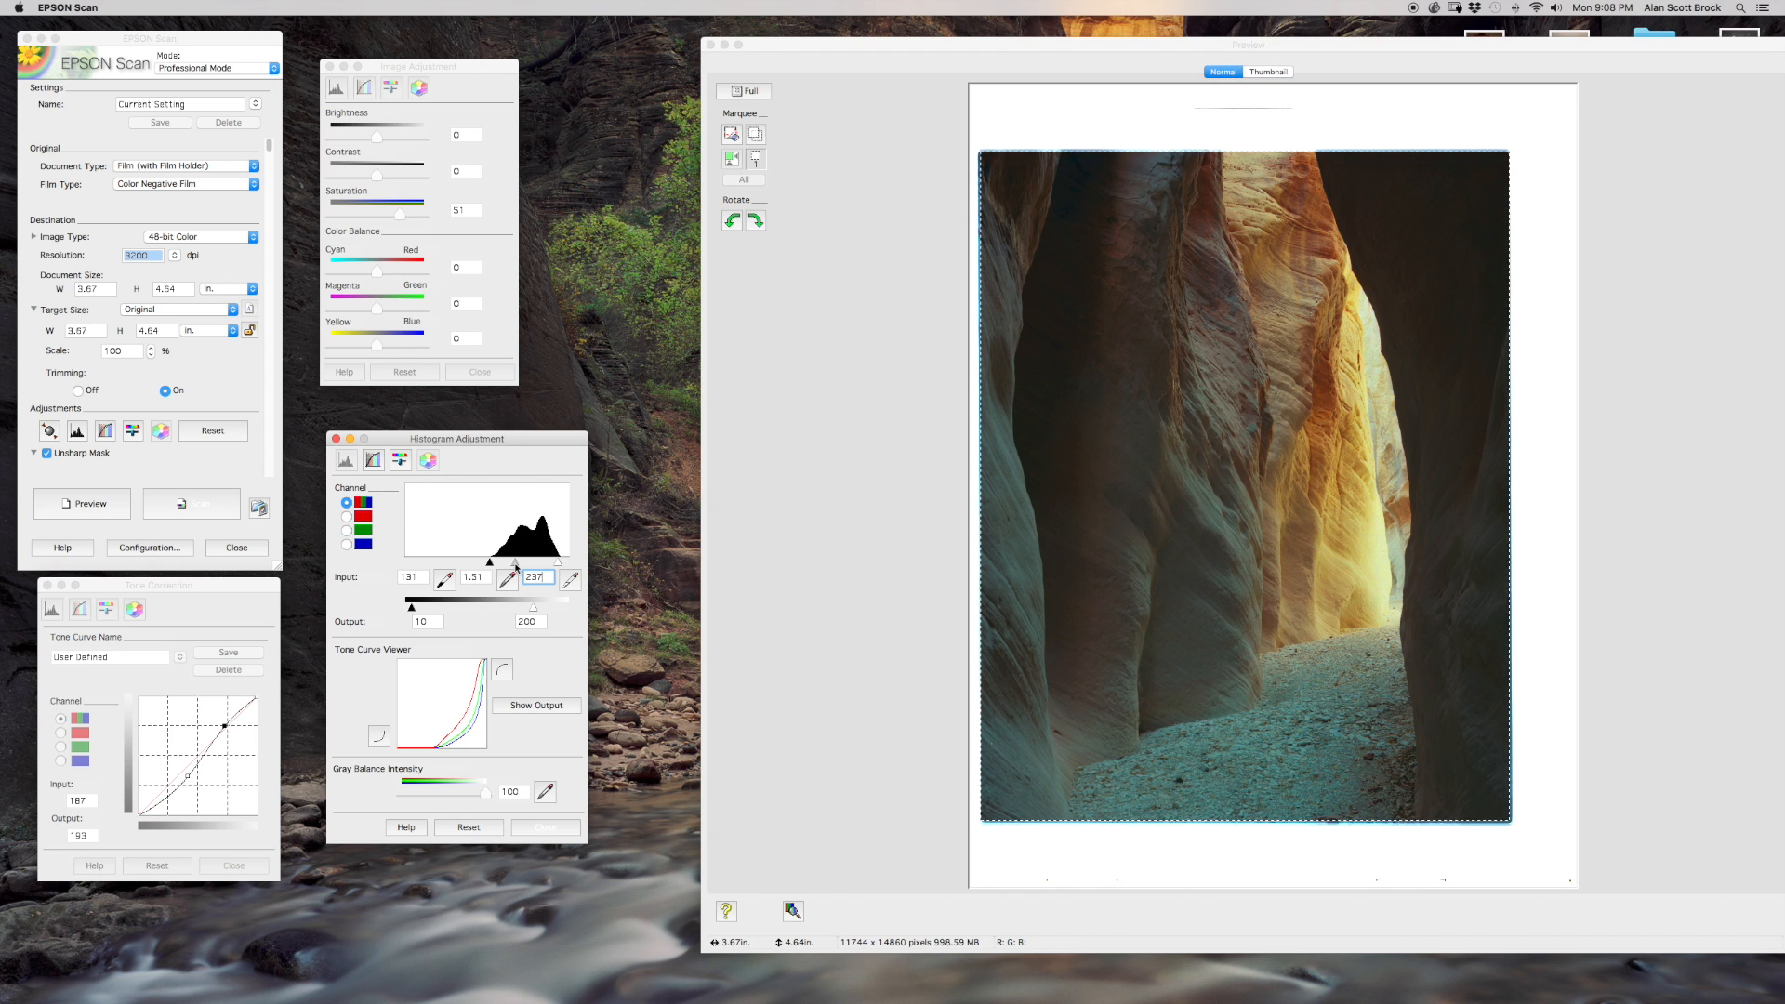
{"action": "left_click_drag", "start_coordinate": [515, 563], "coordinate": [522, 564]}
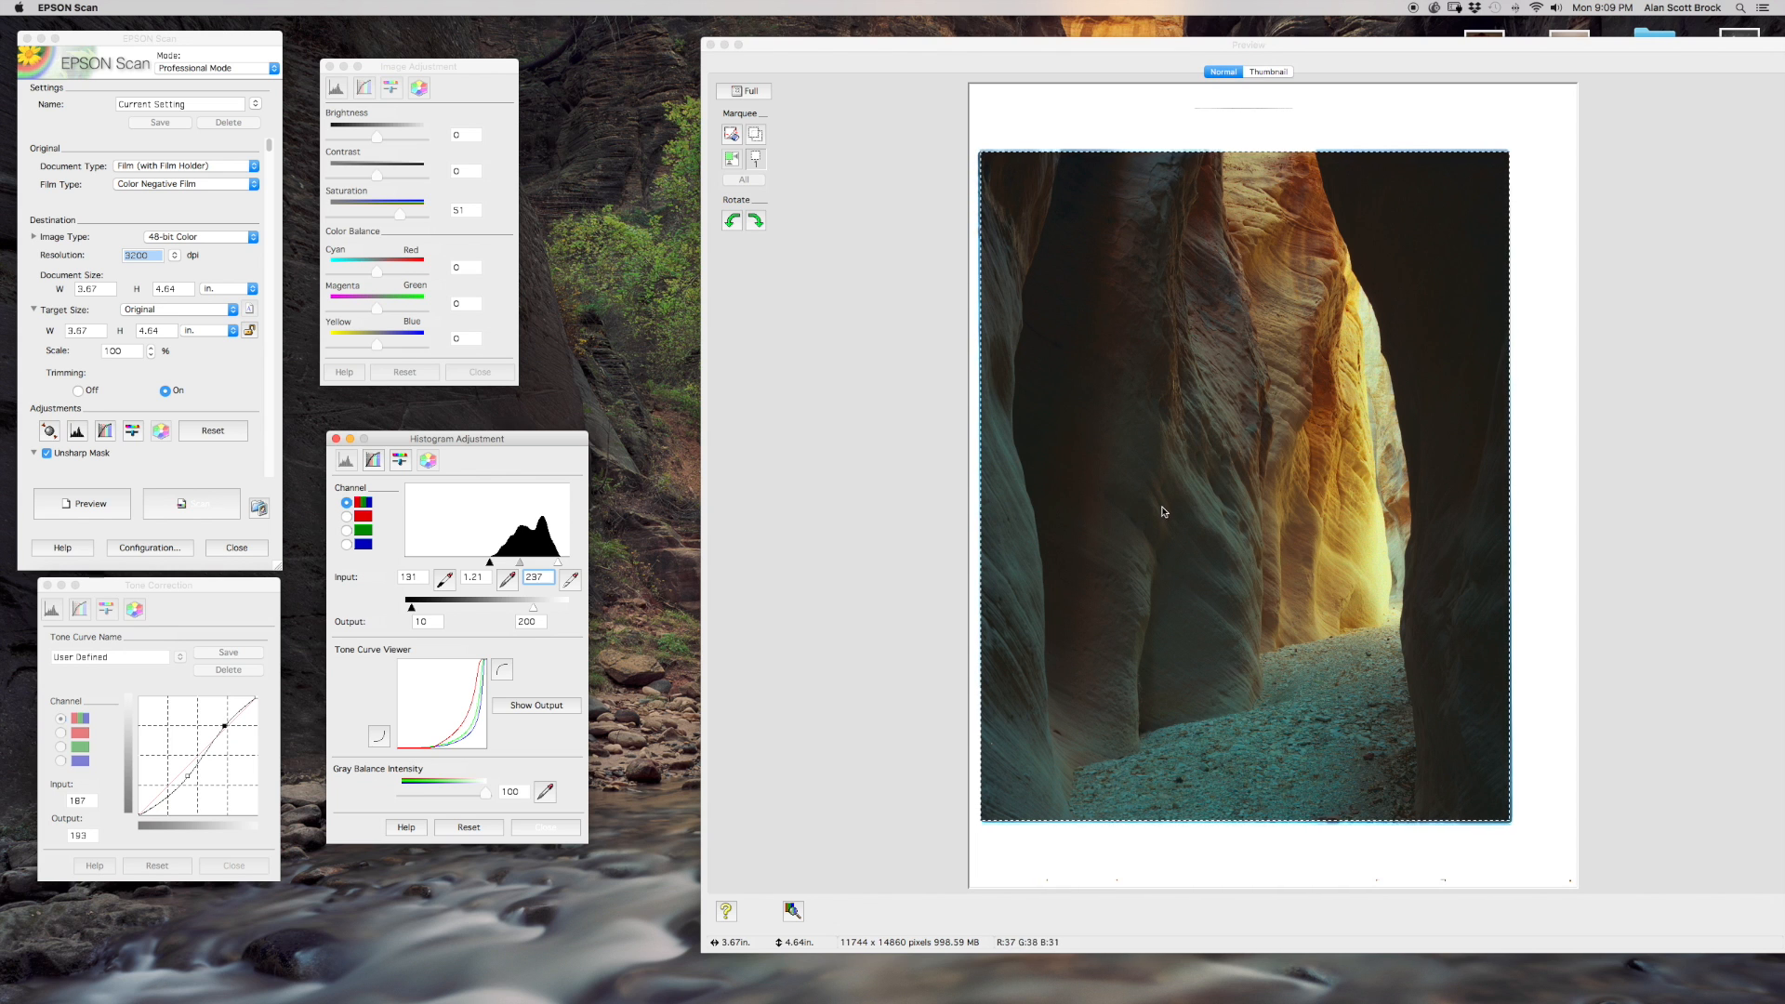
{"action": "left_click", "coordinate": [345, 516]}
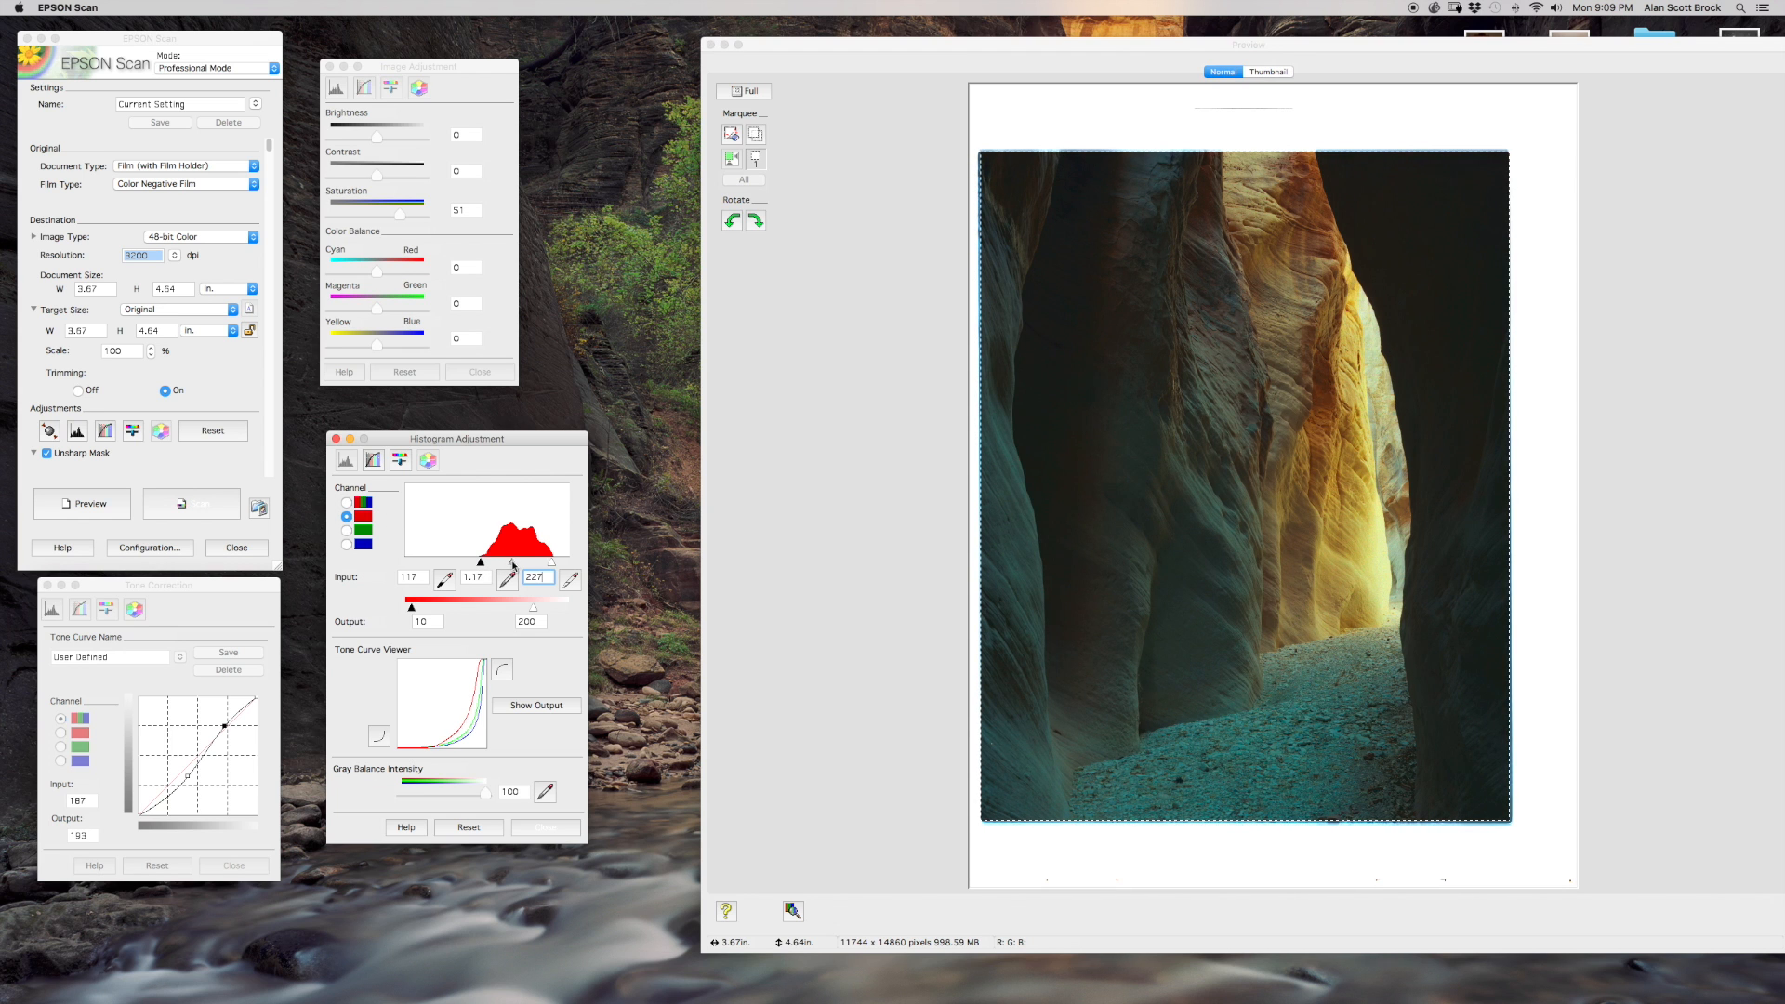
{"action": "left_click_drag", "start_coordinate": [510, 564], "coordinate": [507, 563]}
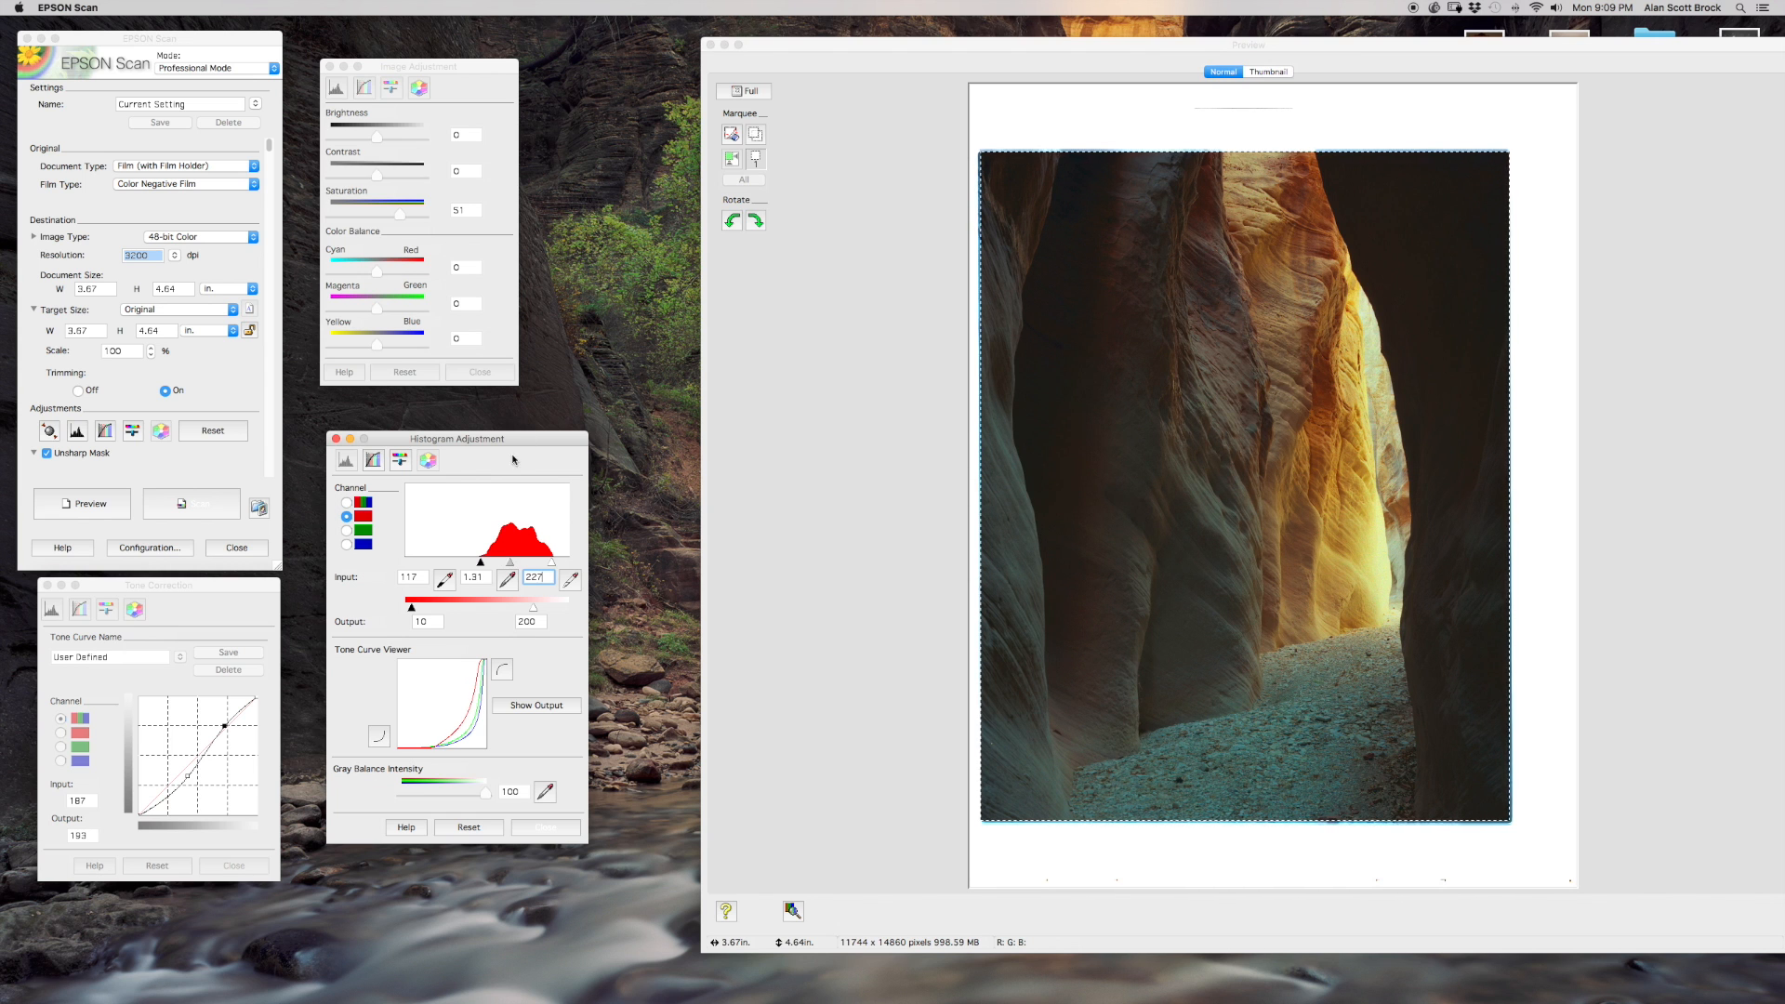
{"action": "left_click", "coordinate": [186, 780]}
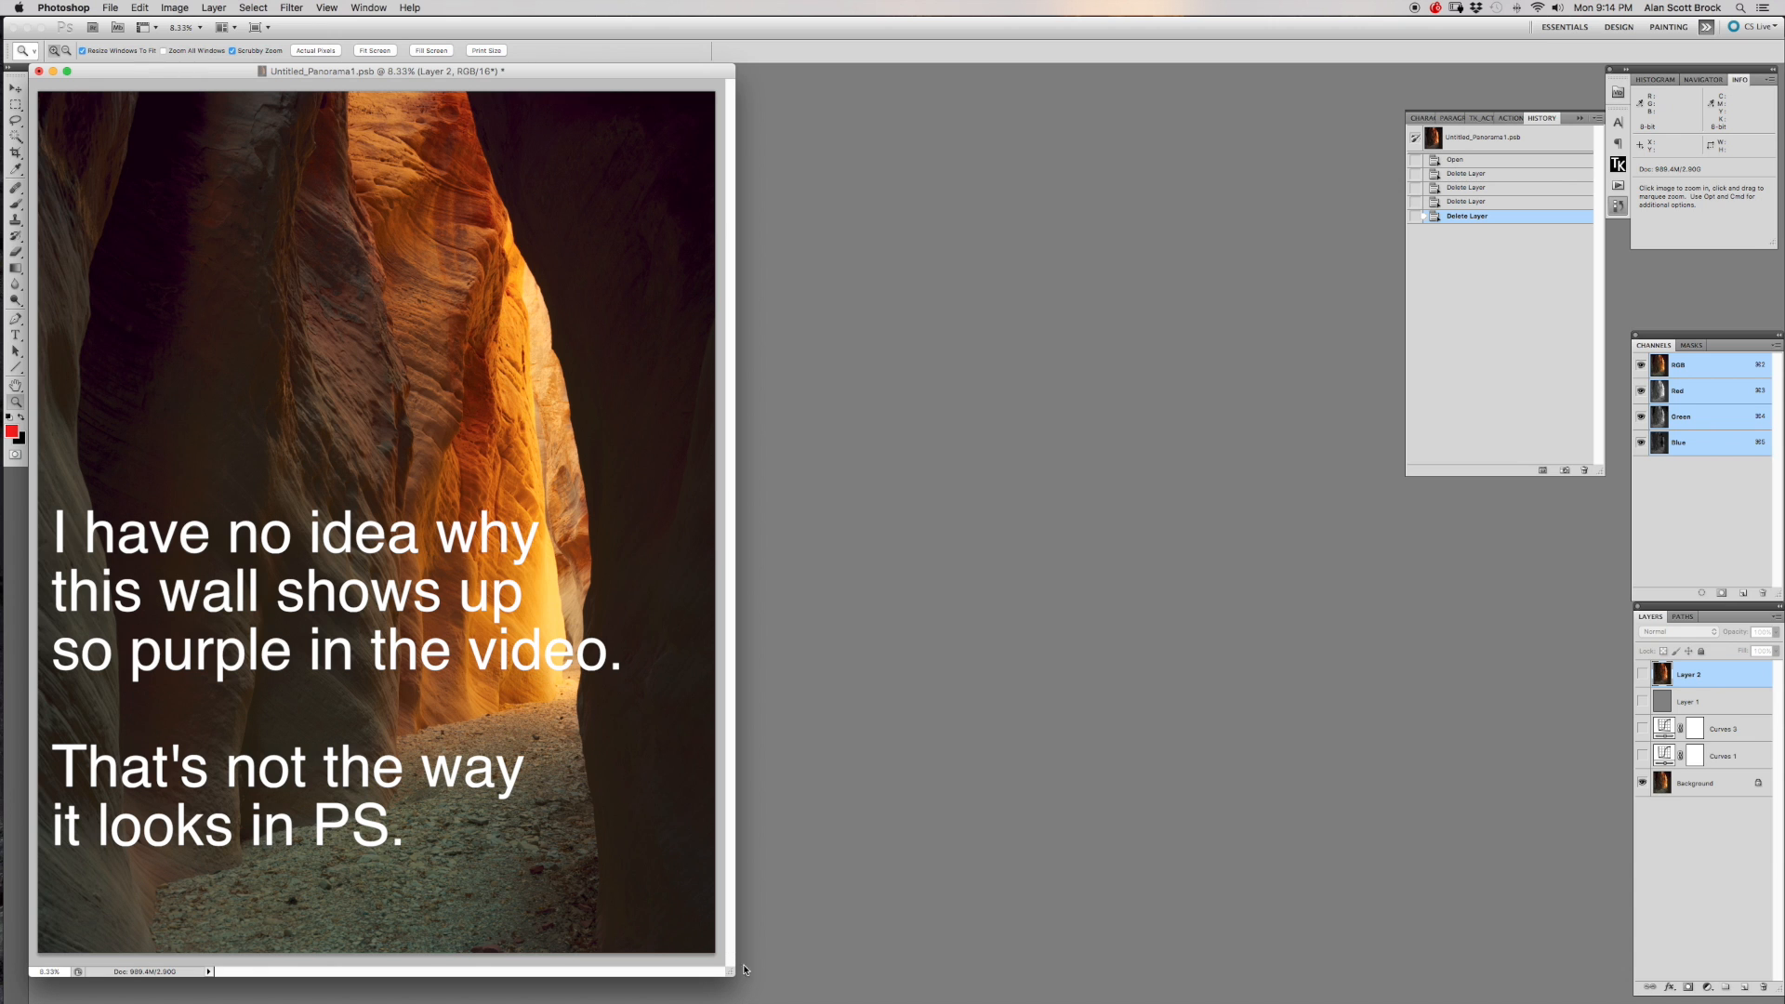
Enlarge the document window slightly around the finished canyon image in Photoshop.
{"action": "left_click_drag", "start_coordinate": [733, 975], "coordinate": [744, 981]}
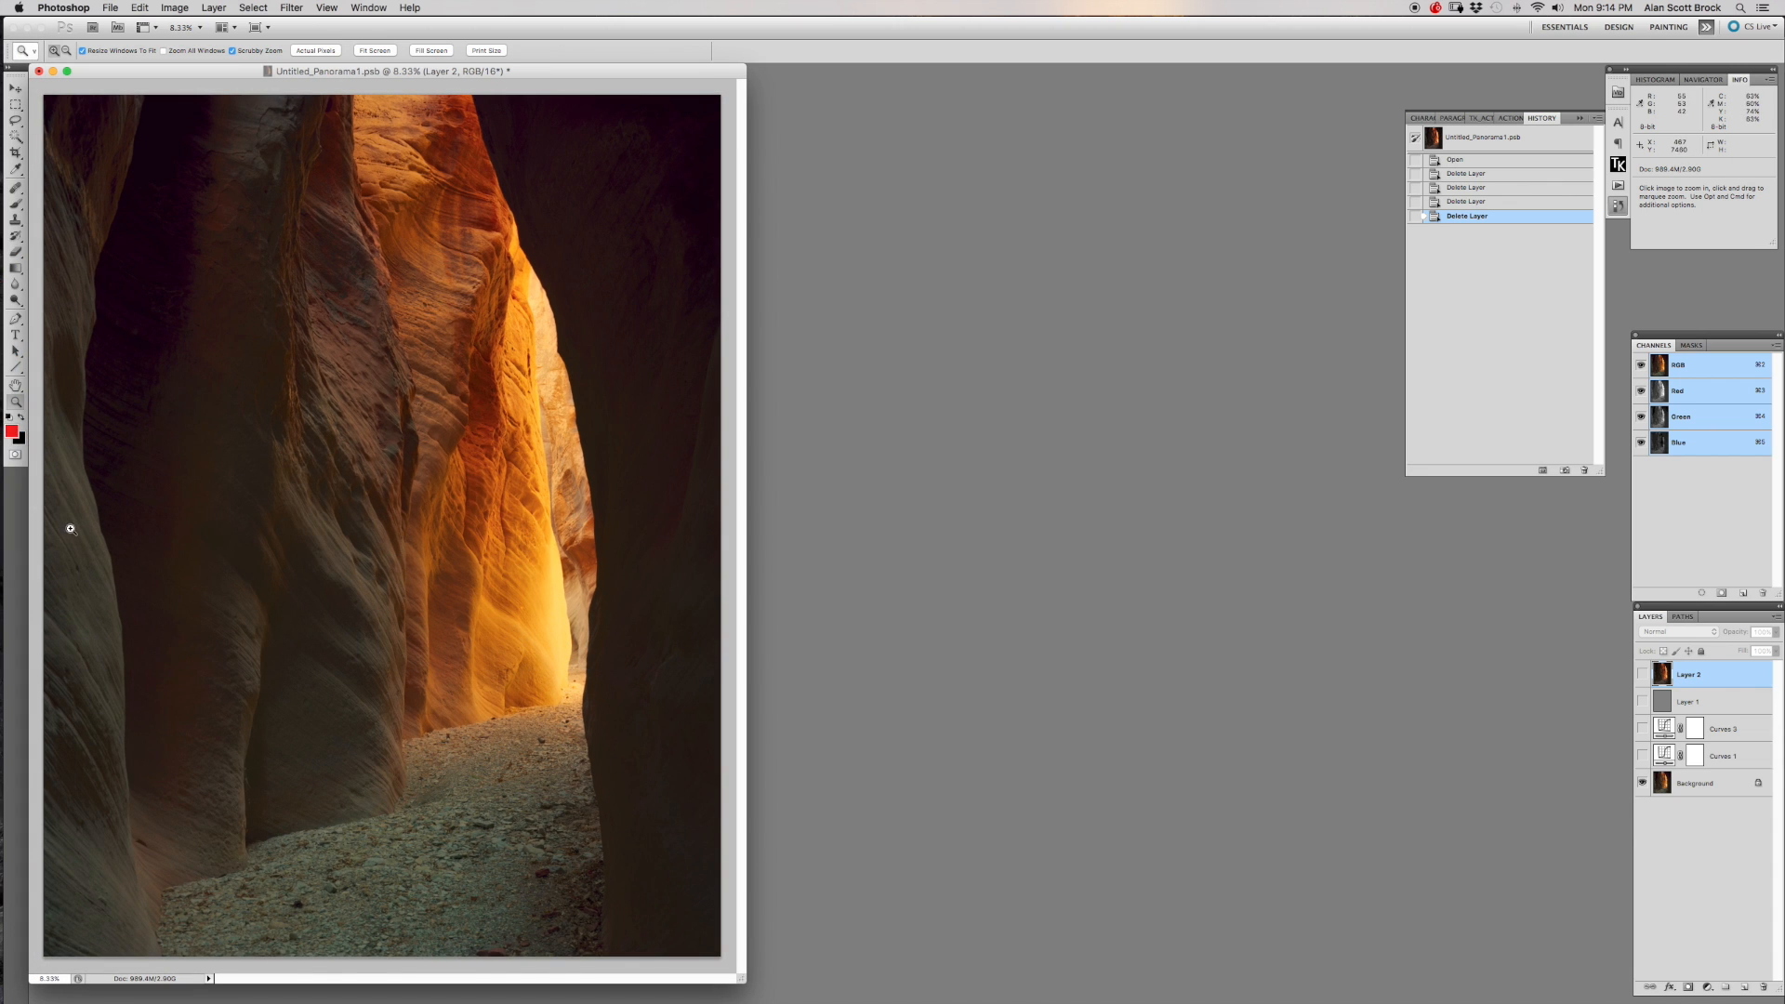
{"action": "mouse_move", "coordinate": [2, 540]}
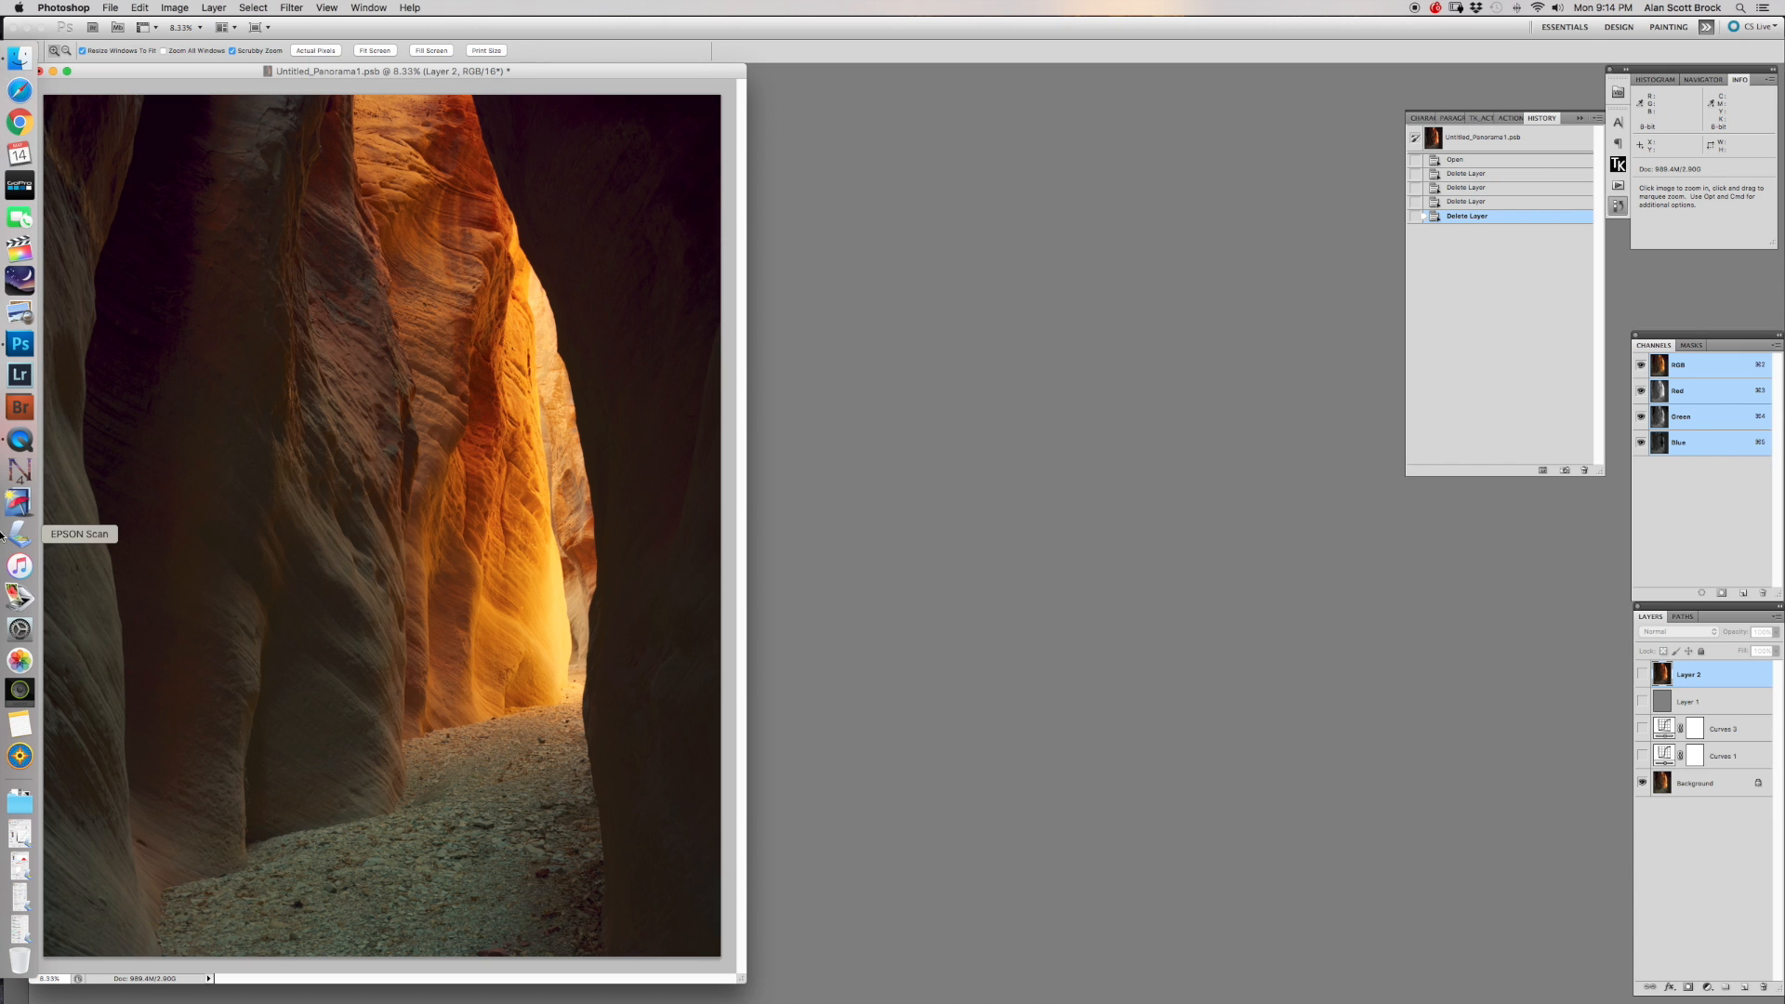
Switch to EPSON Scan to compare the corrected scan preview with the finished image, minimise the preview and return to Photoshop.
{"action": "left_click", "coordinate": [17, 535]}
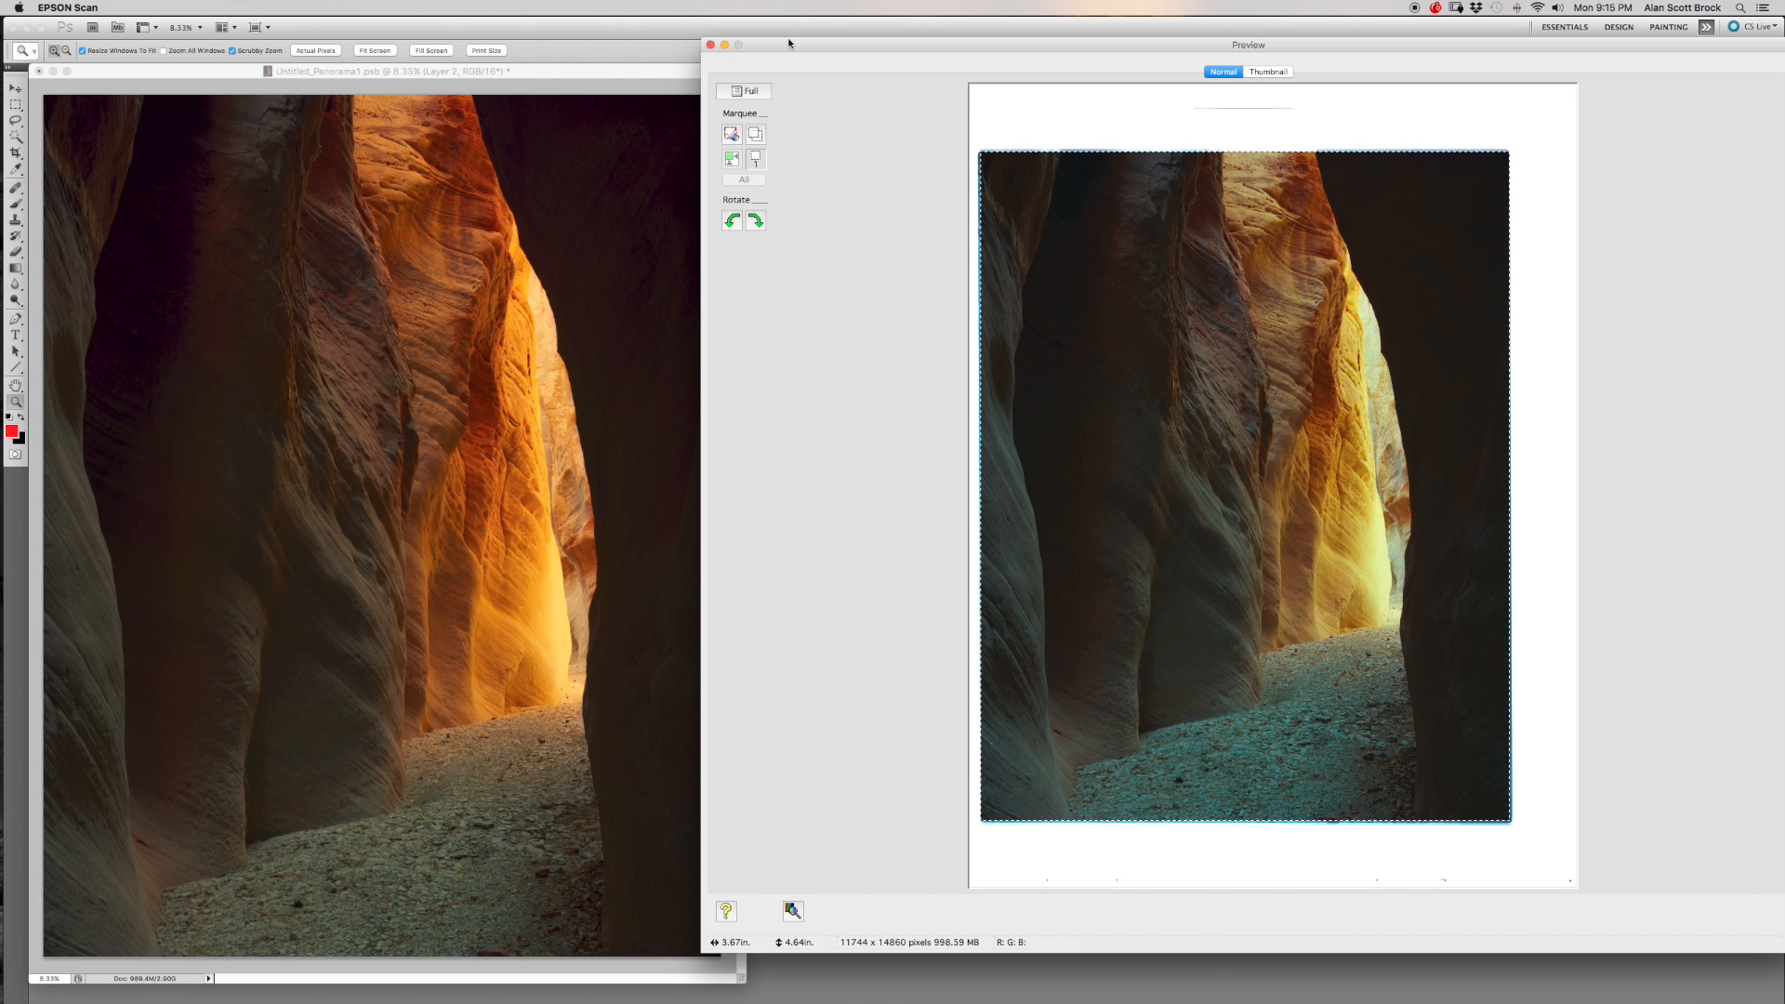
{"action": "left_click", "coordinate": [725, 44]}
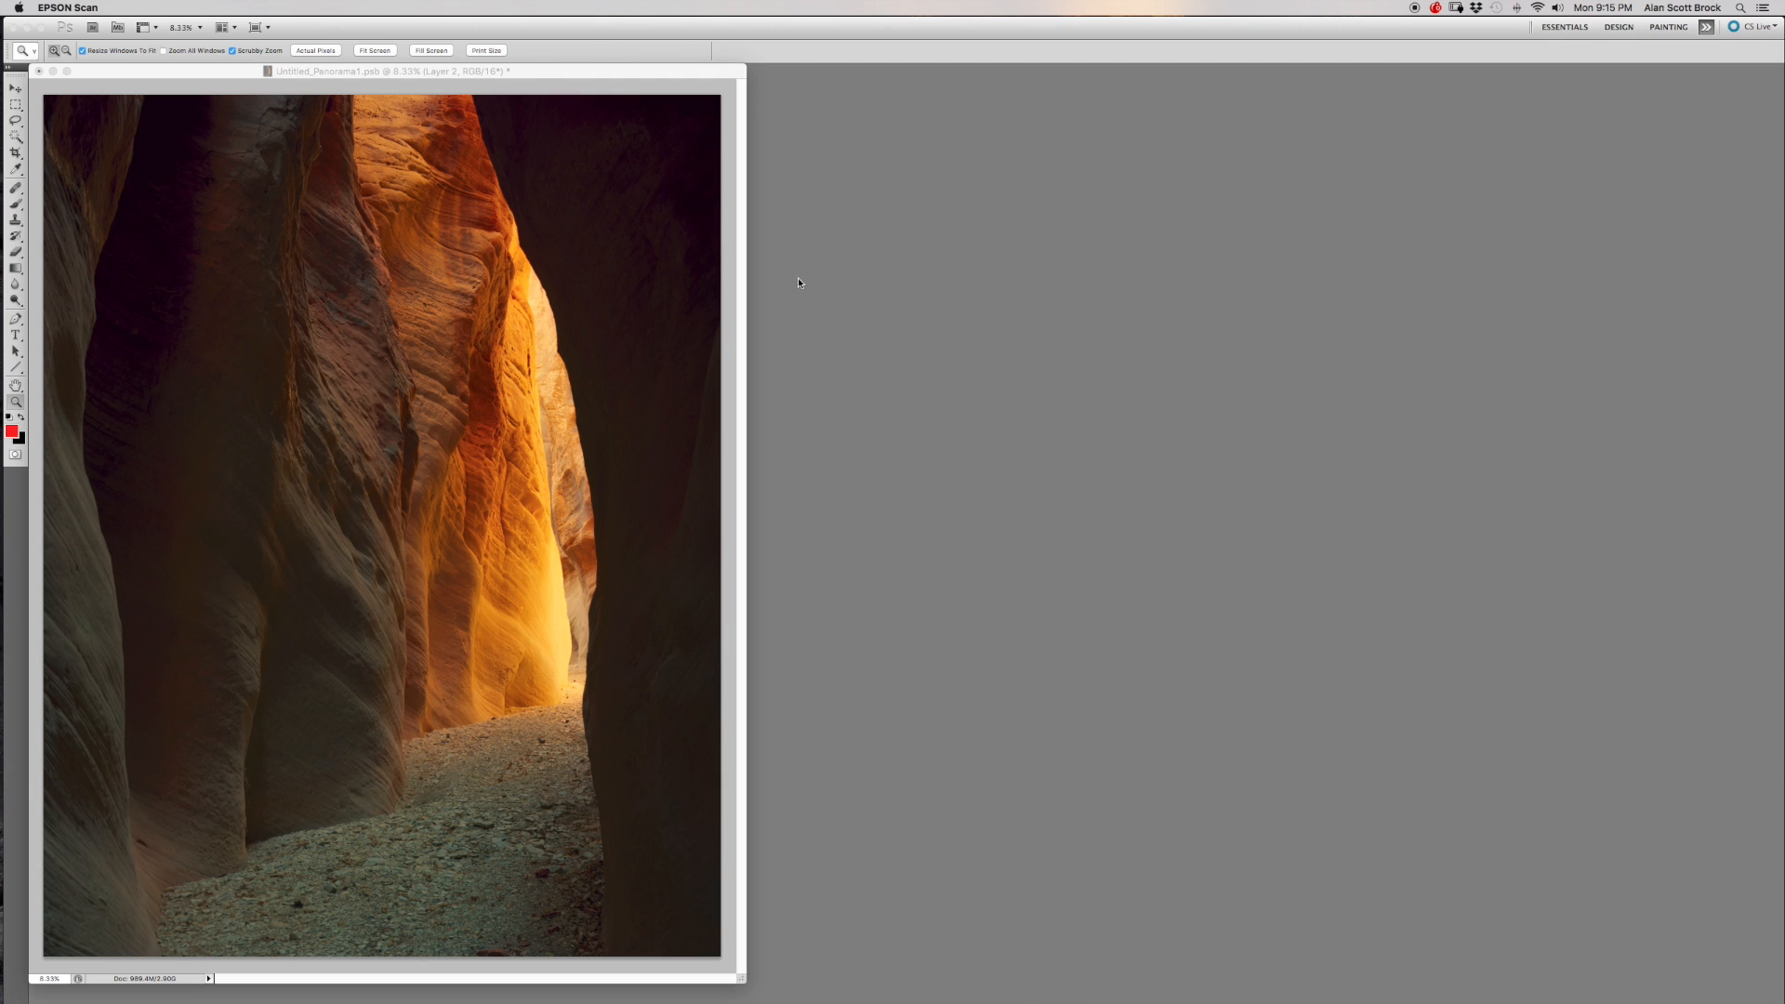
{"action": "left_click", "coordinate": [826, 210]}
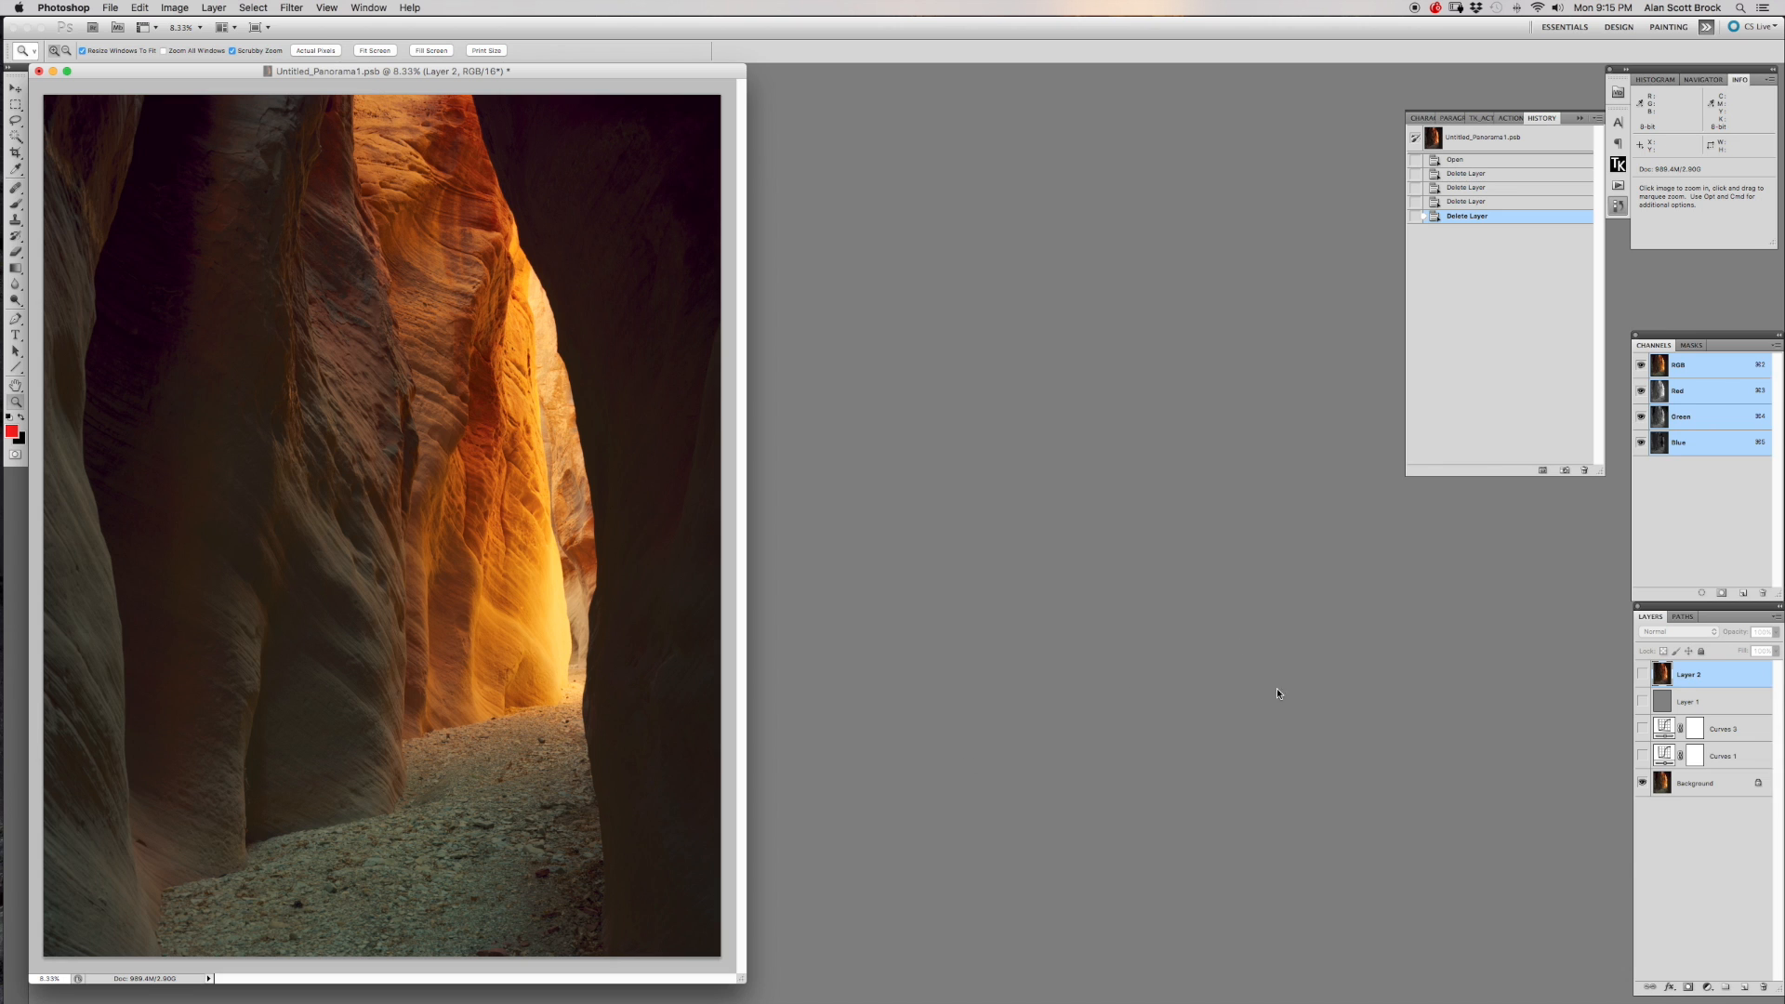
Turn on the Curves 1 adjustment layer and open its curve settings beside the canyon image.
{"action": "left_click", "coordinate": [1721, 757]}
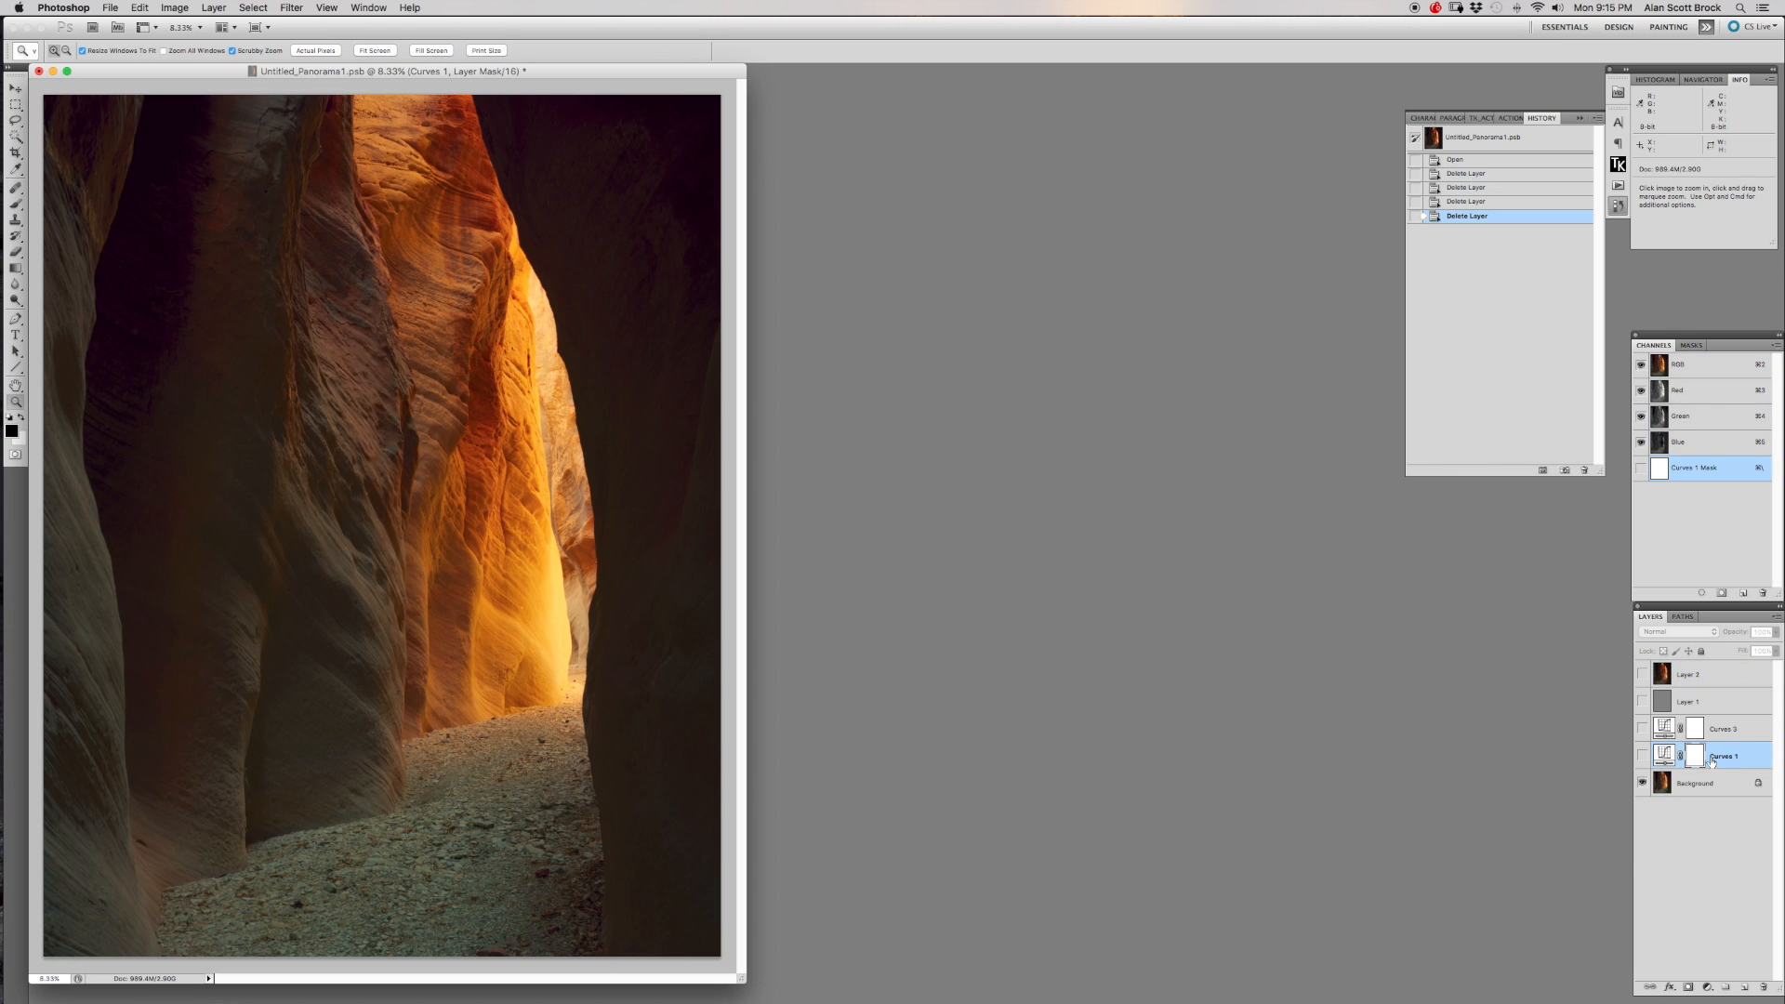
{"action": "left_click", "coordinate": [1642, 754]}
{"action": "double_click", "coordinate": [1663, 754]}
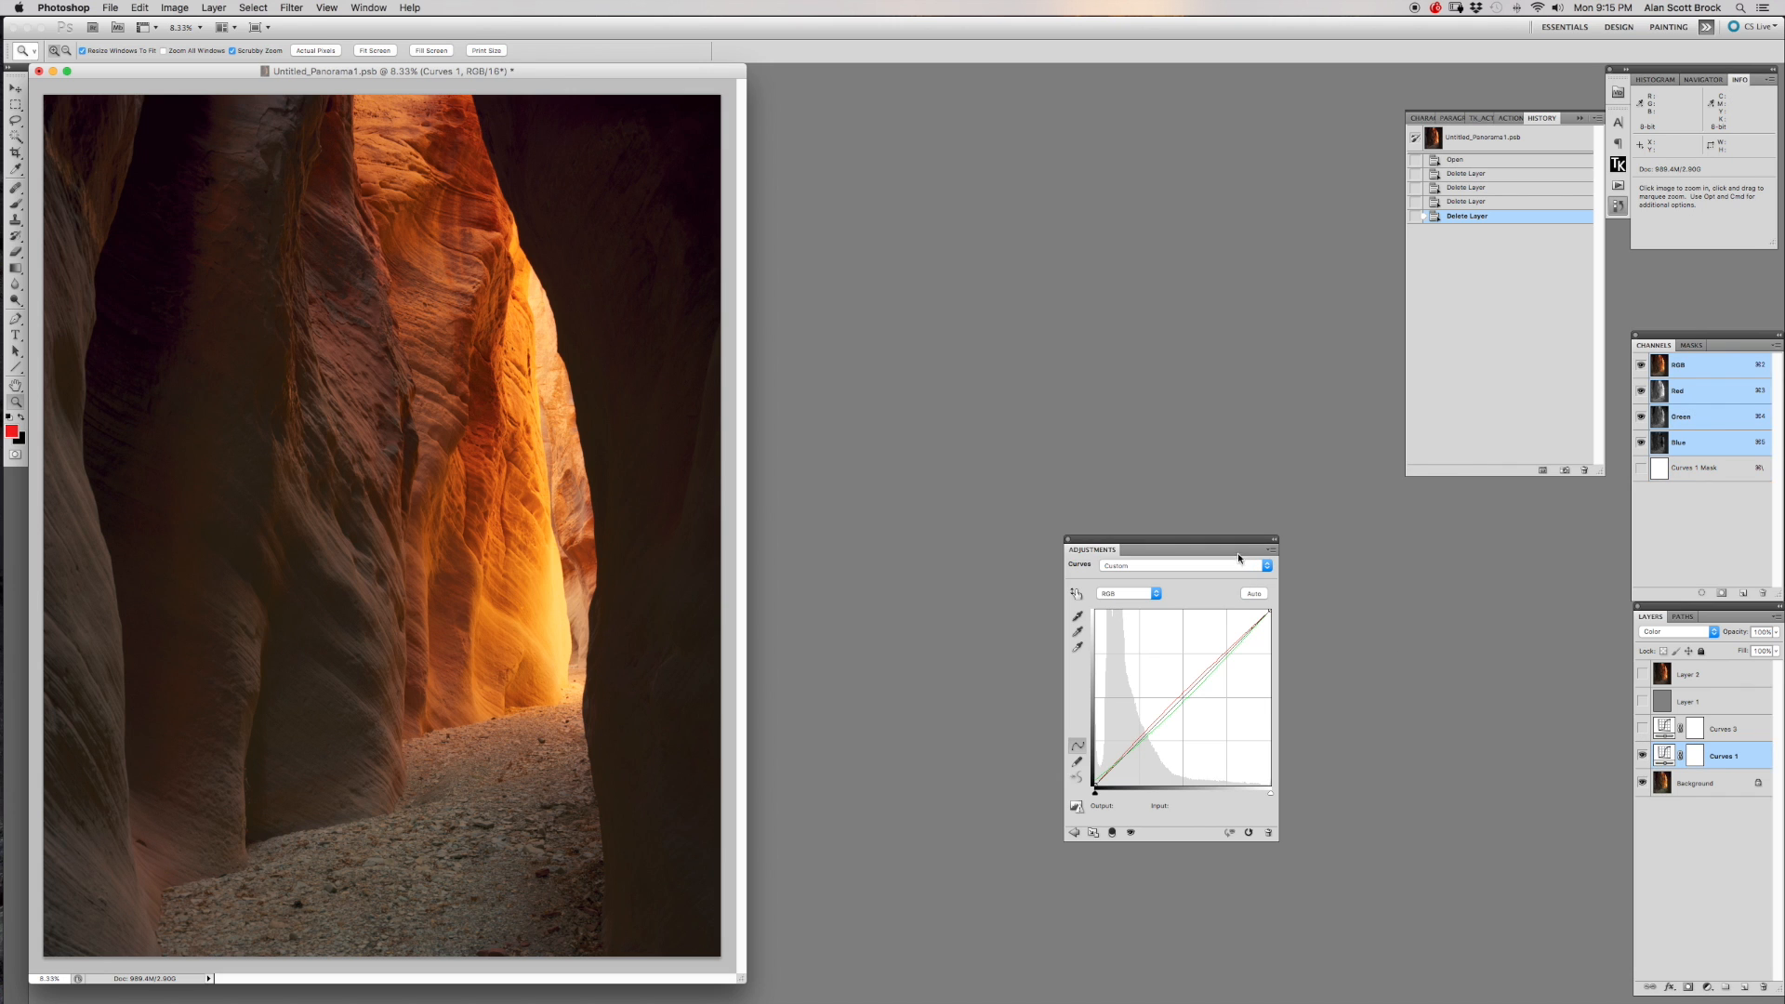
{"action": "left_click_drag", "start_coordinate": [1233, 539], "coordinate": [1213, 530]}
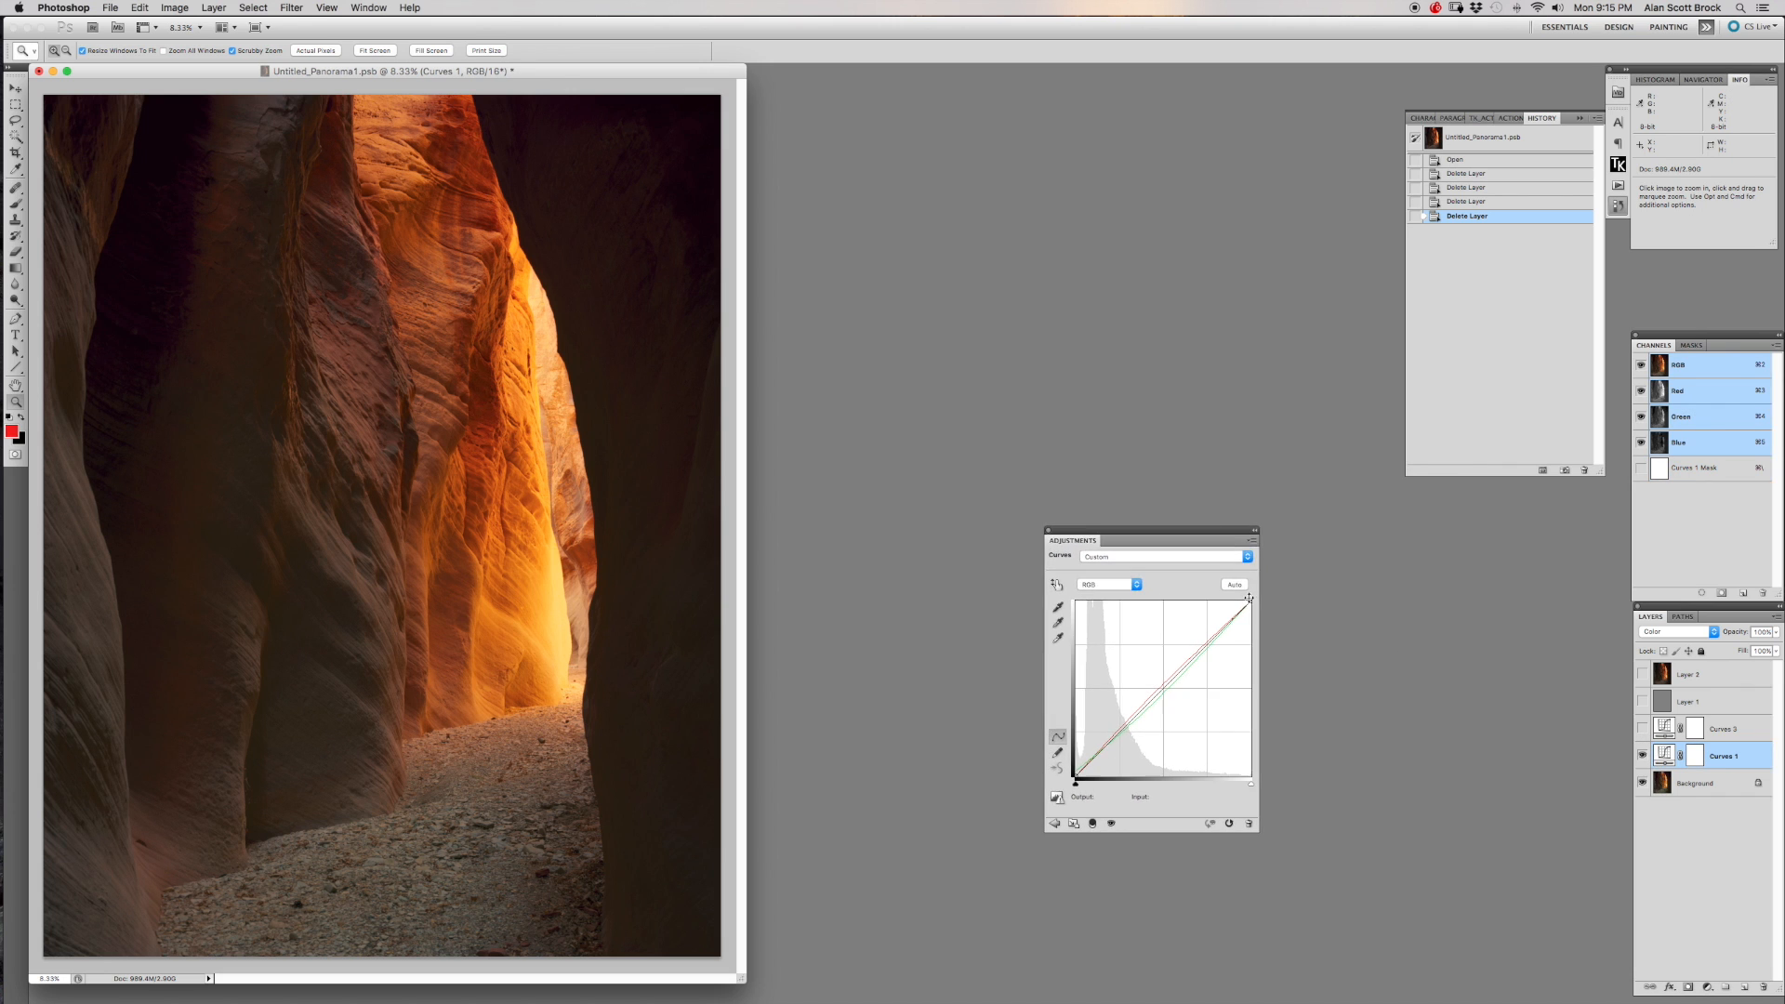
Try pulling the red channel curve of Curves 1 downward, and revert to the previous history state.
{"action": "left_click", "coordinate": [1136, 582]}
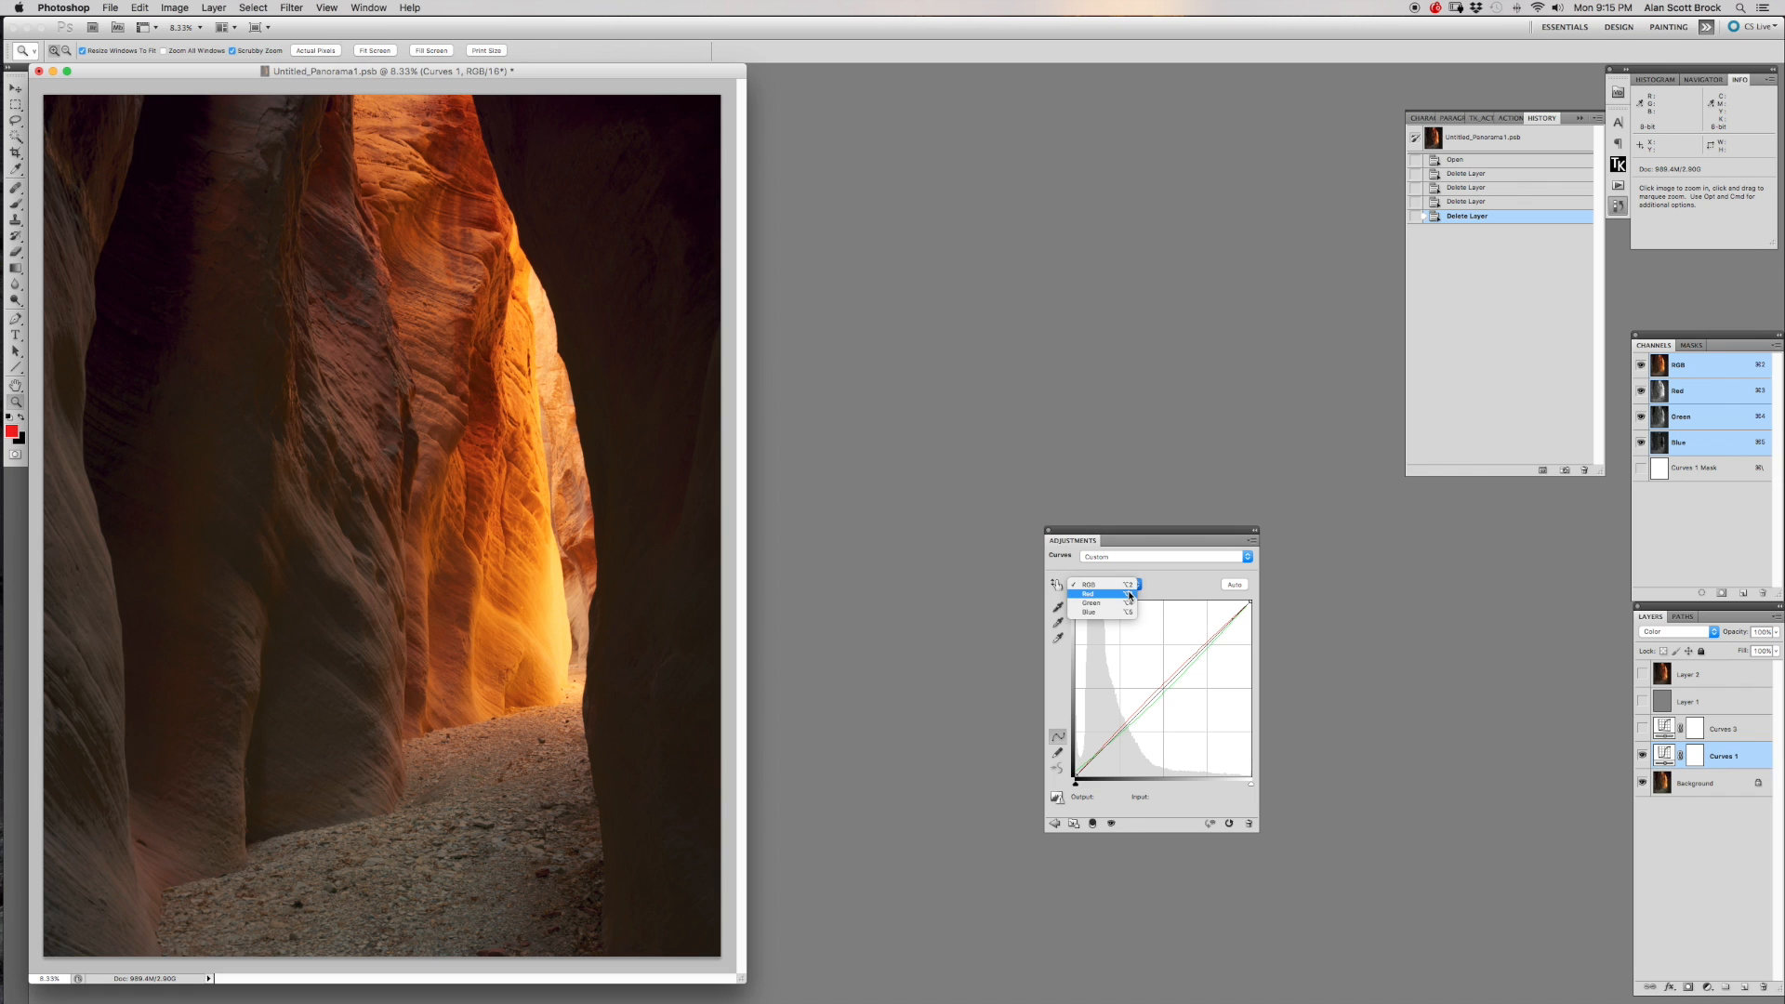
{"action": "left_click", "coordinate": [1130, 594]}
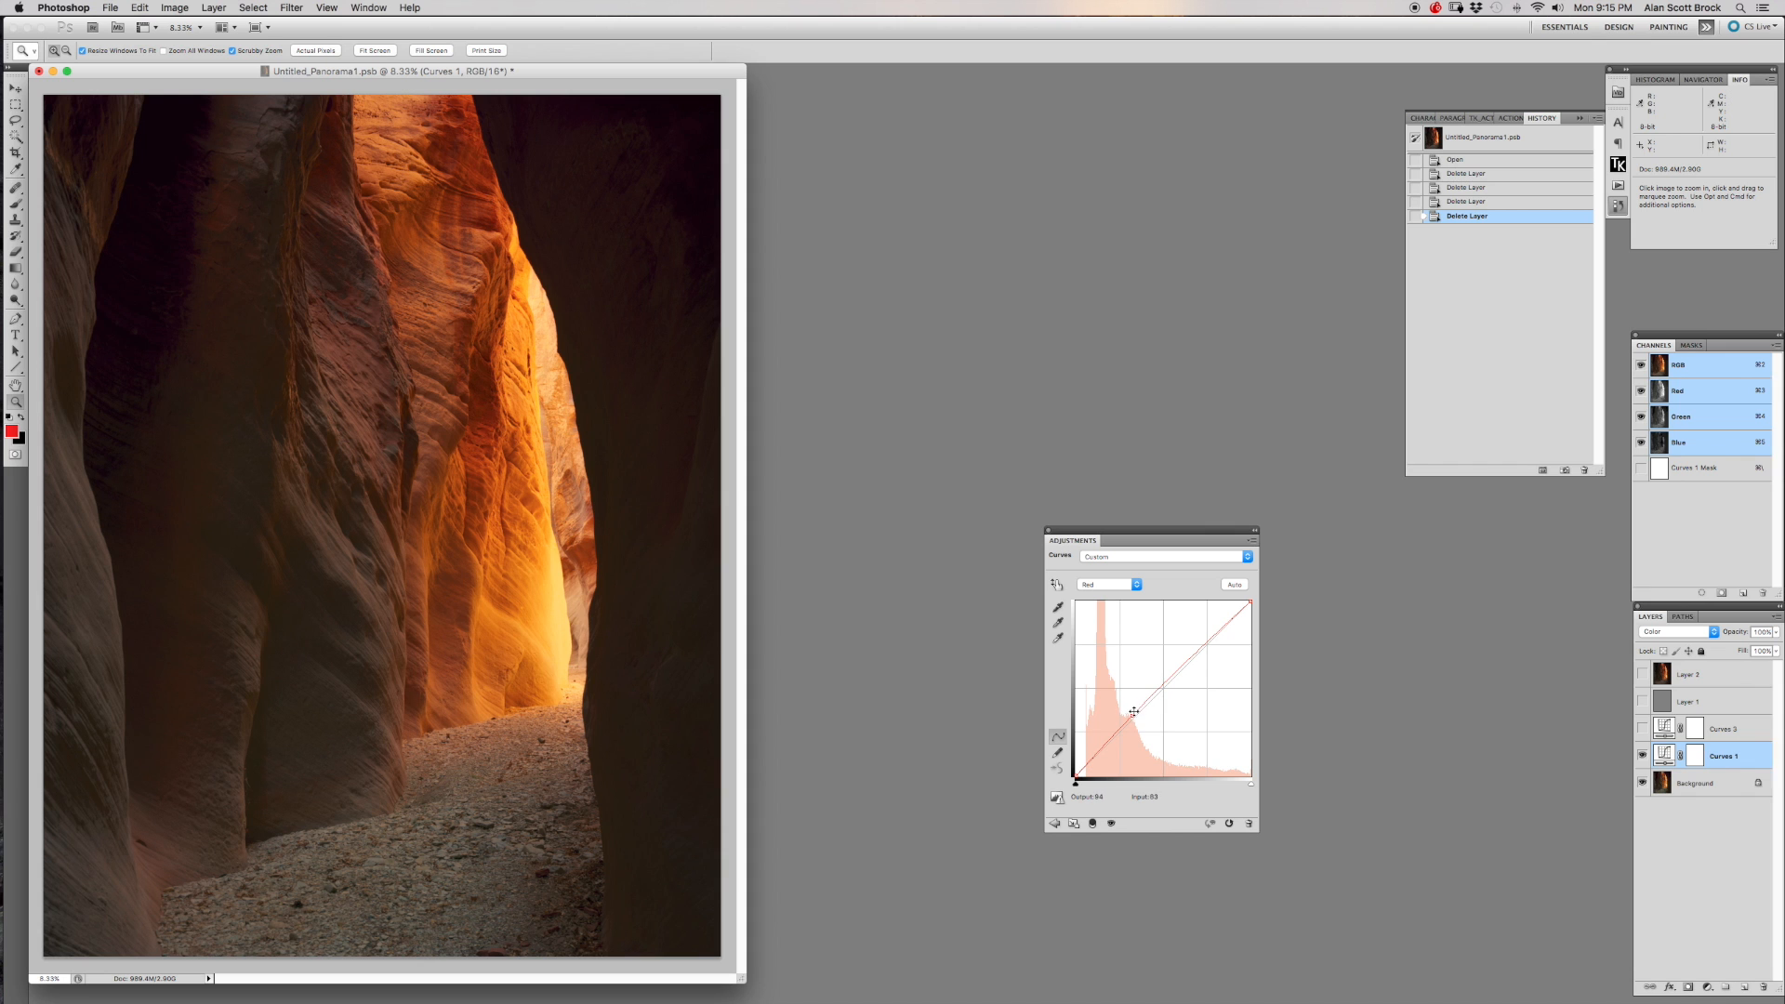
{"action": "mouse_move", "coordinate": [1132, 718]}
{"action": "left_mouse_down"}
{"action": "mouse_move", "coordinate": [1126, 682]}
{"action": "mouse_move", "coordinate": [1158, 729]}
{"action": "left_mouse_up"}
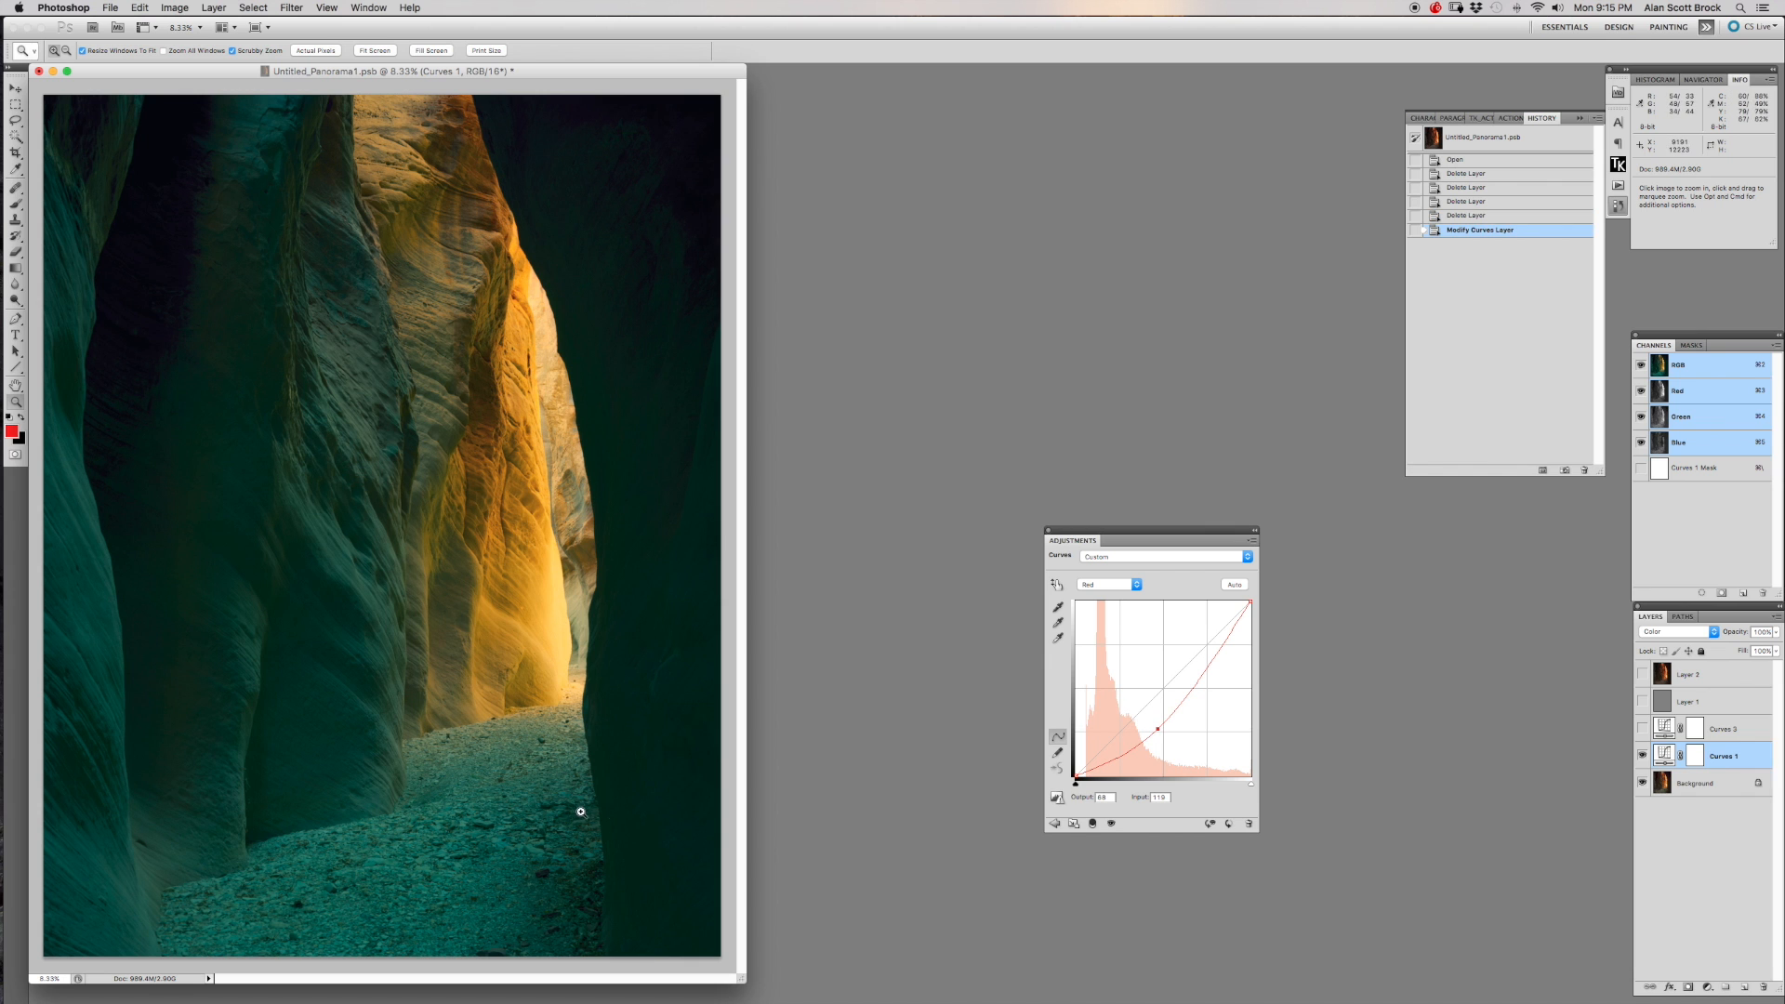
{"action": "left_click", "coordinate": [1500, 216]}
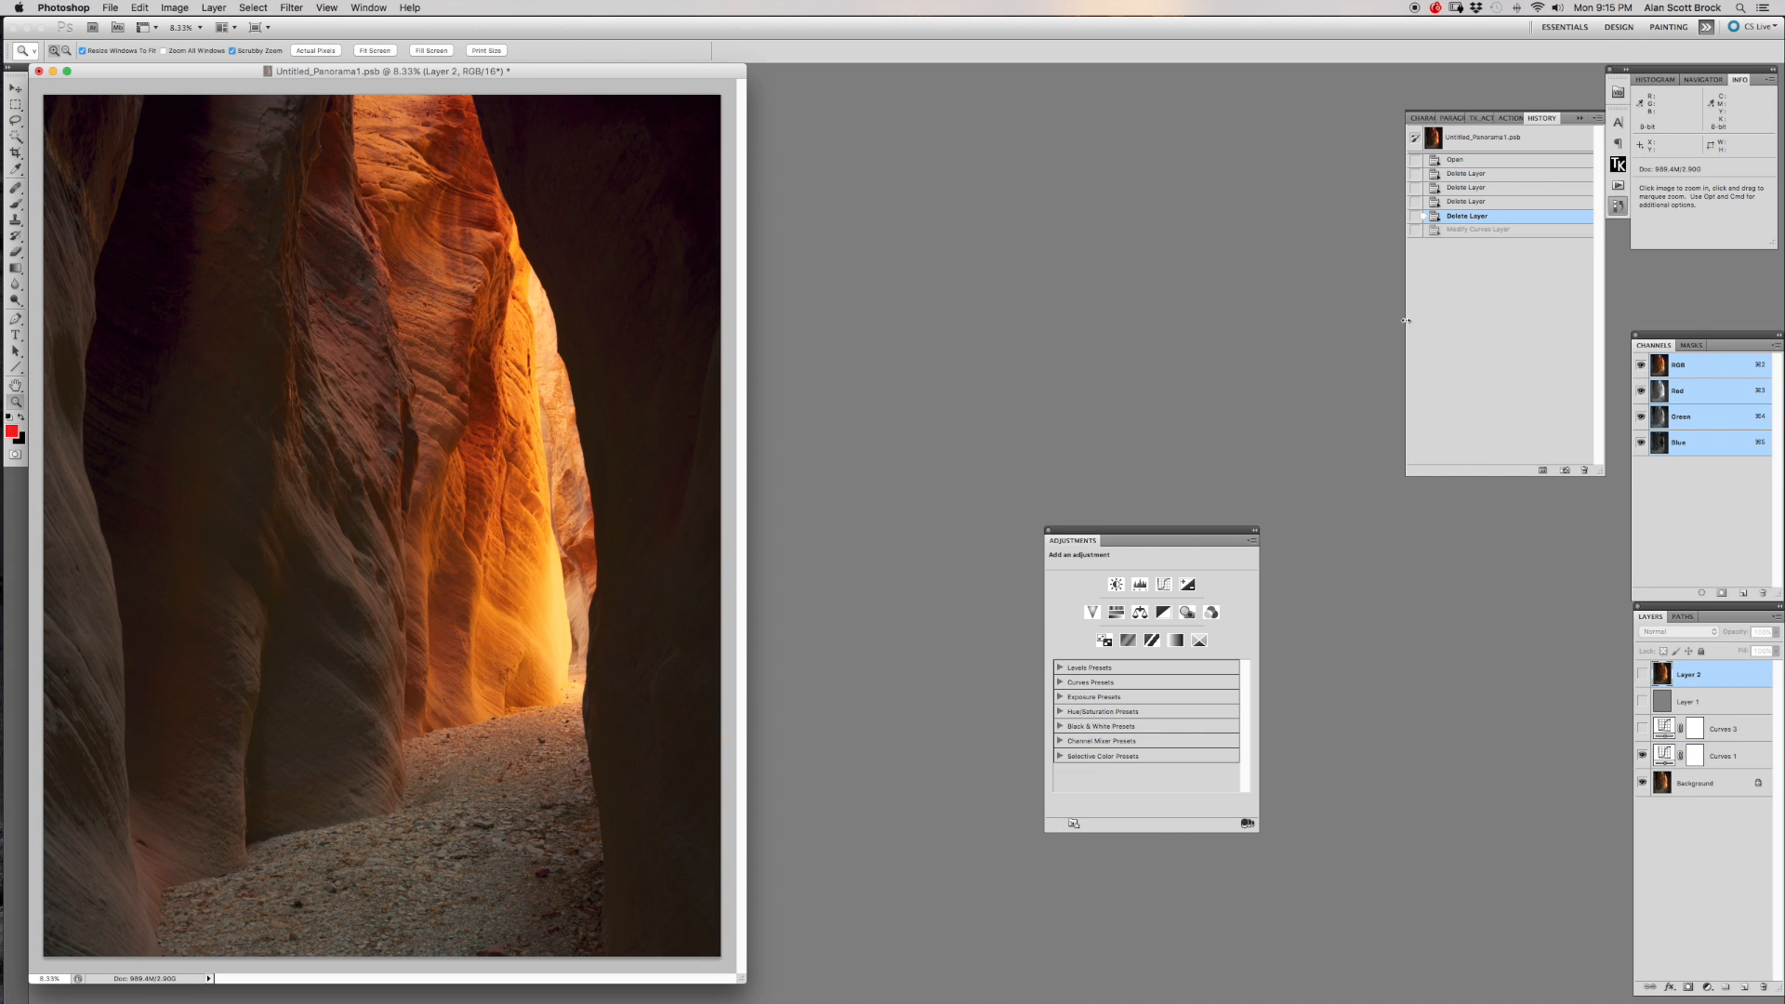
Review the red and green channel curves of the Curves 1 layer and close its settings.
{"action": "left_click", "coordinate": [1663, 755]}
{"action": "left_click", "coordinate": [1141, 585]}
{"action": "left_click", "coordinate": [1102, 594]}
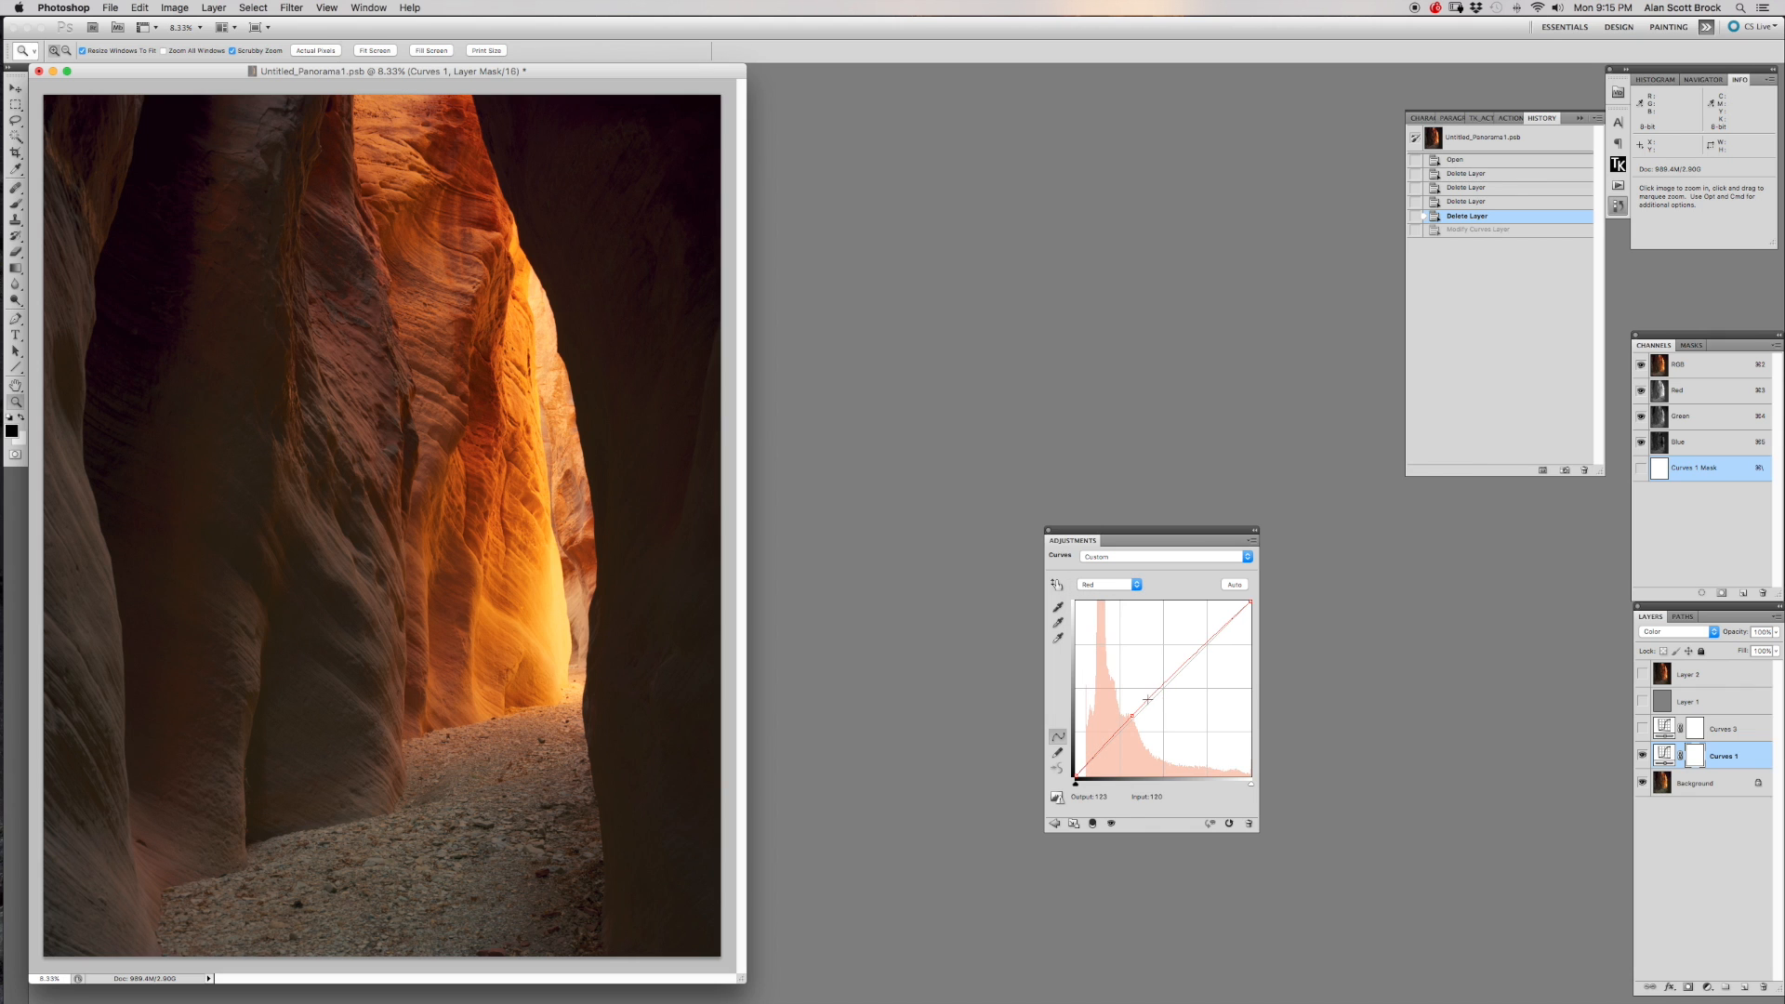
{"action": "left_click", "coordinate": [1107, 585]}
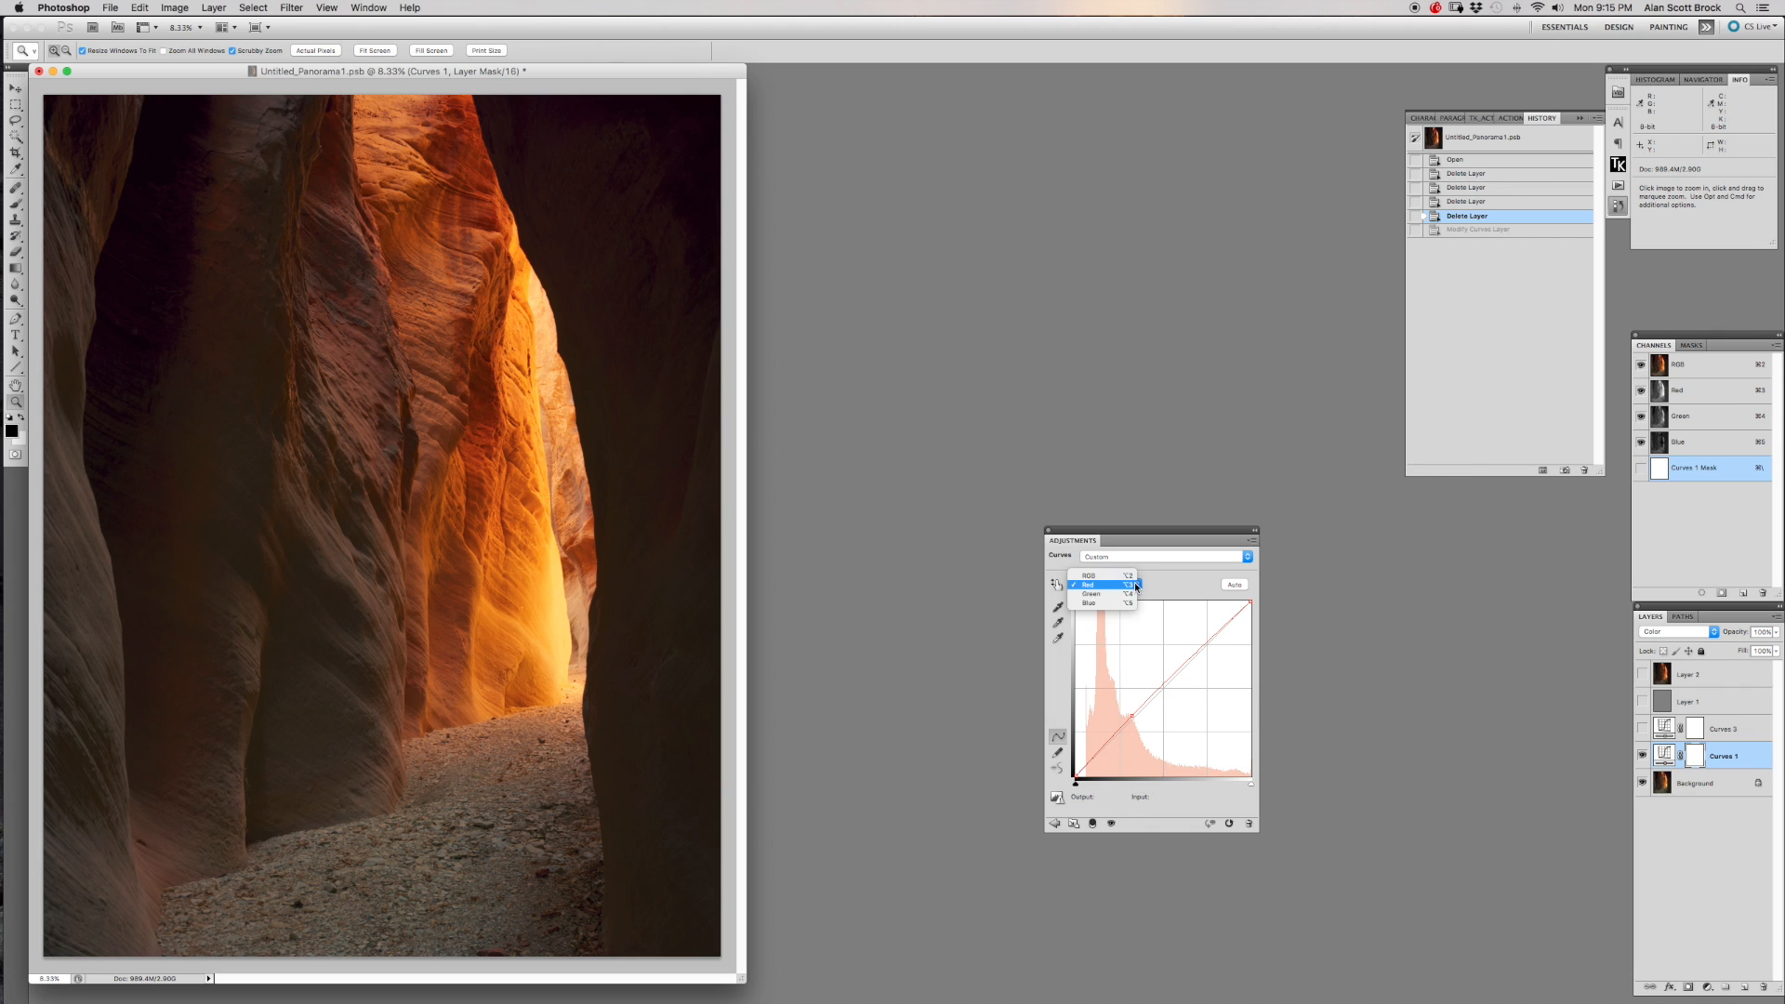
{"action": "left_click", "coordinate": [1101, 597]}
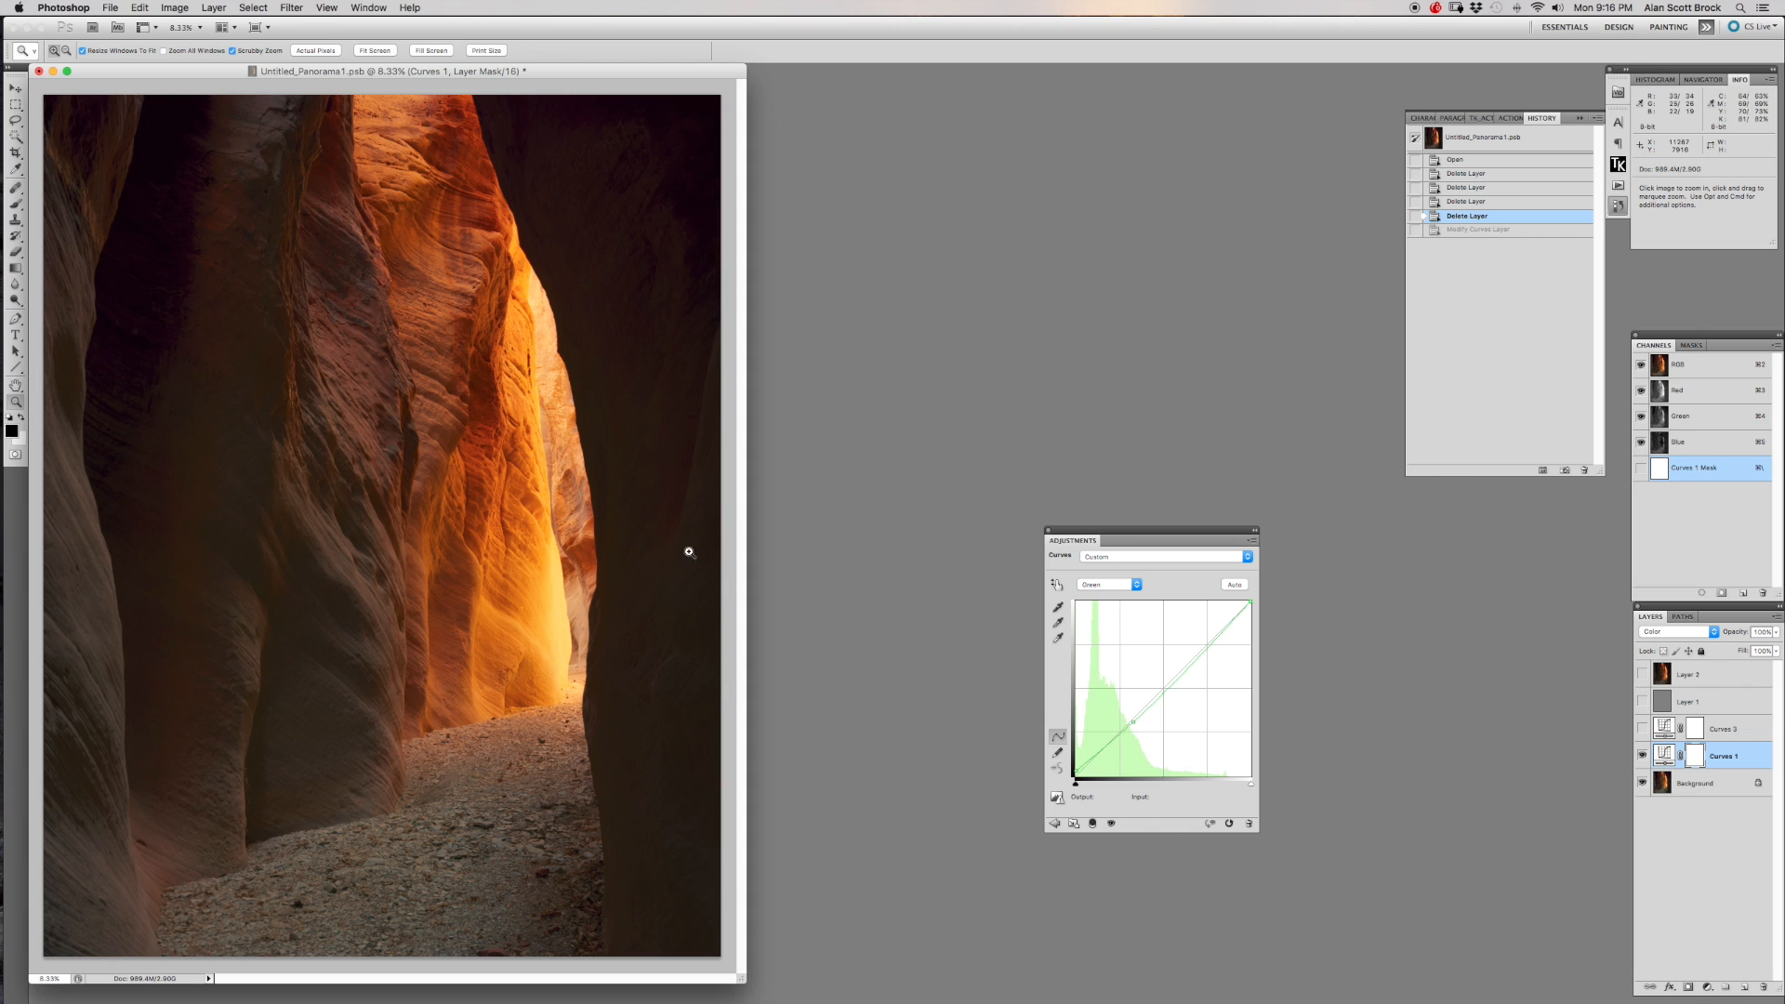
{"action": "left_click", "coordinate": [1048, 532]}
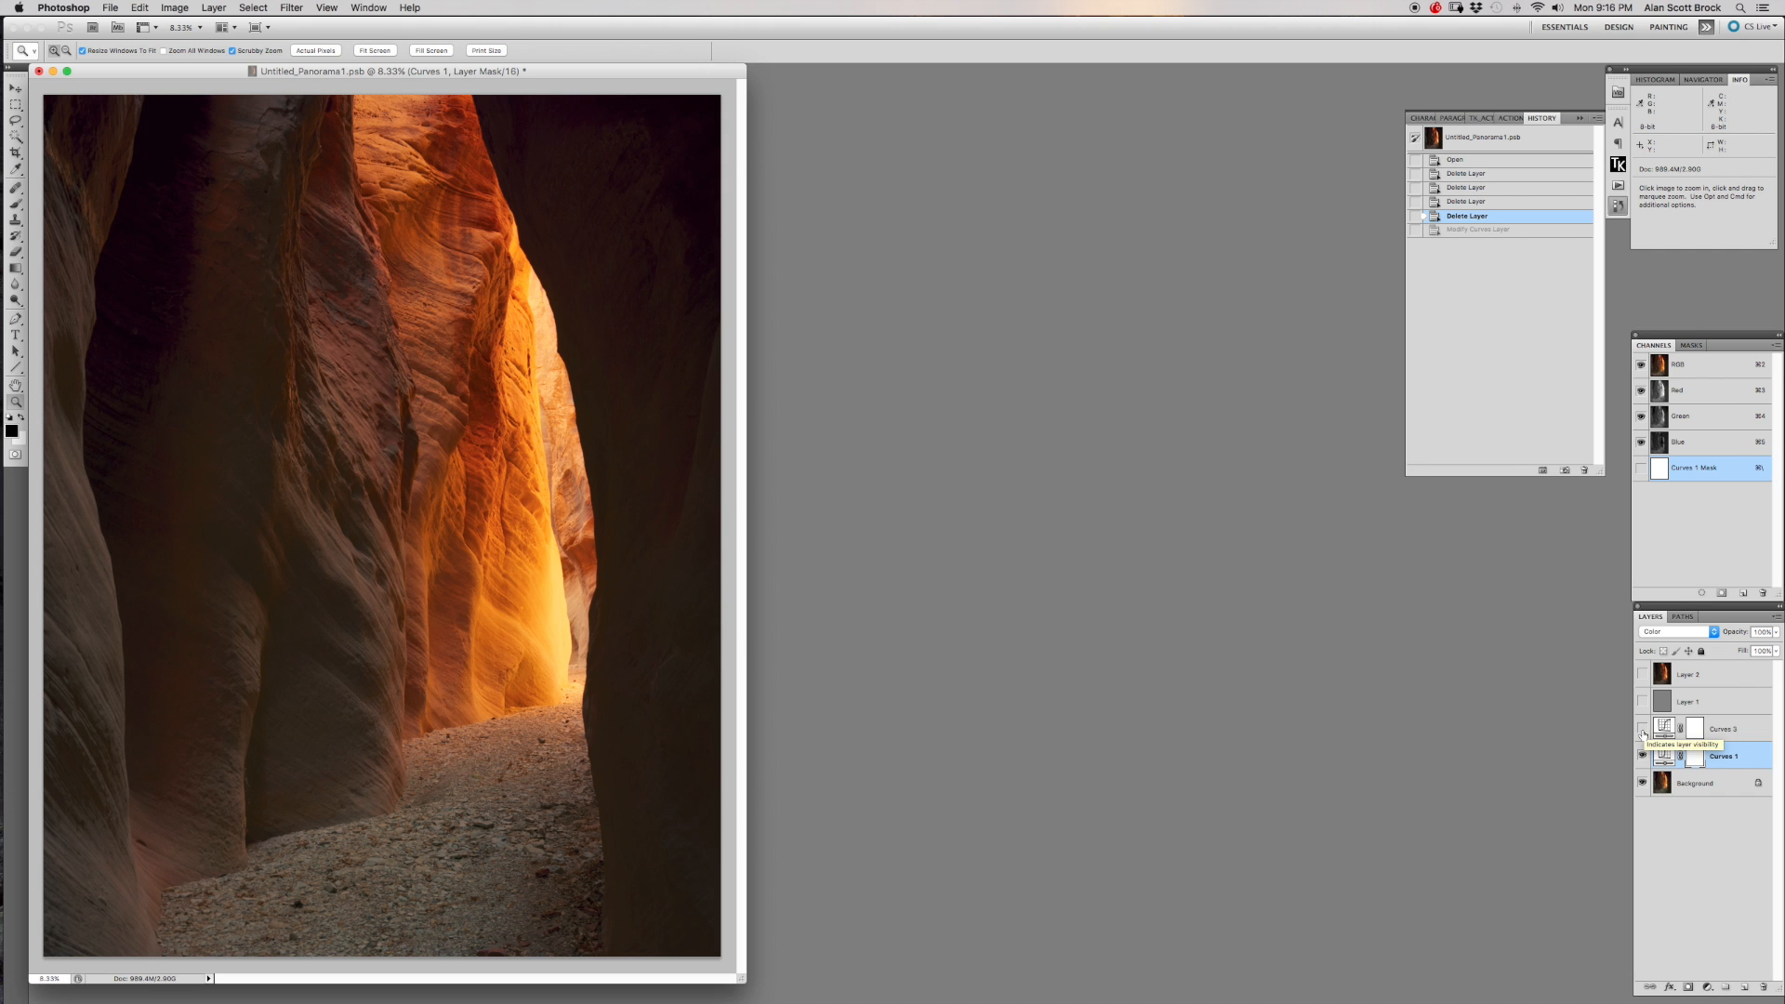
Turn on the Curves 3 adjustment layer and Layer 1, reviewing the RGB curve of Curves 3.
{"action": "left_click", "coordinate": [1641, 730]}
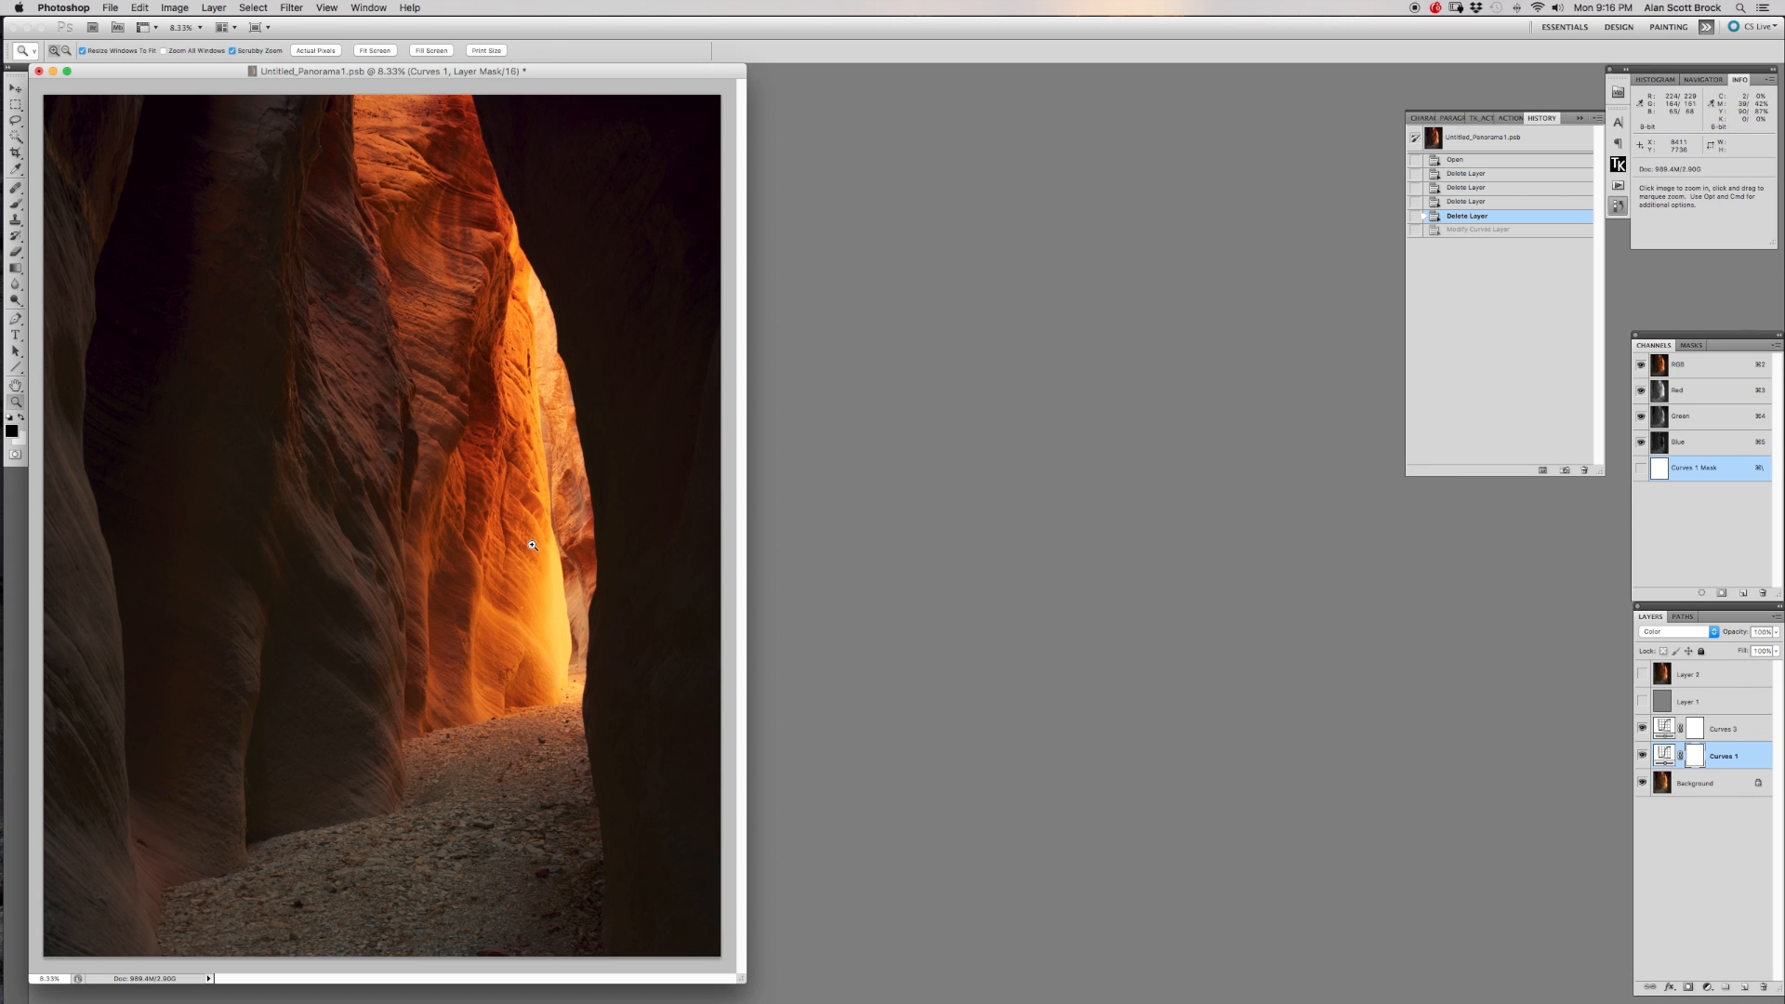
{"action": "double_click", "coordinate": [1665, 727]}
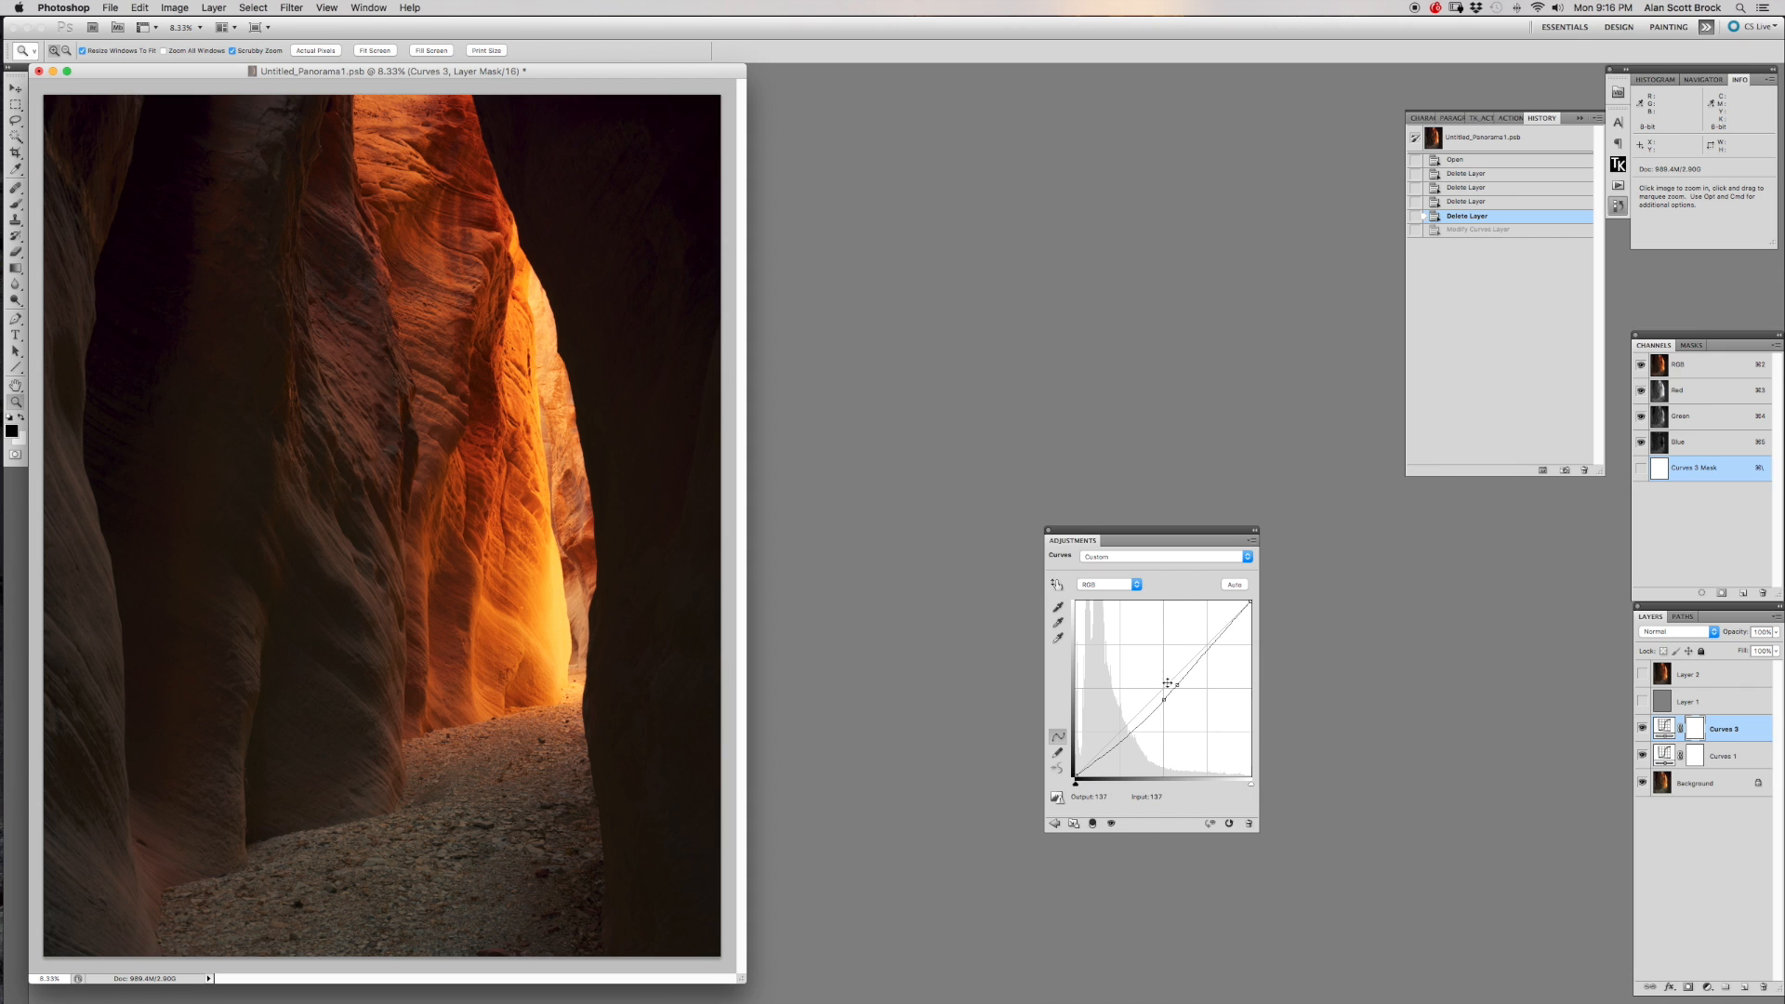
{"action": "left_click", "coordinate": [1048, 531]}
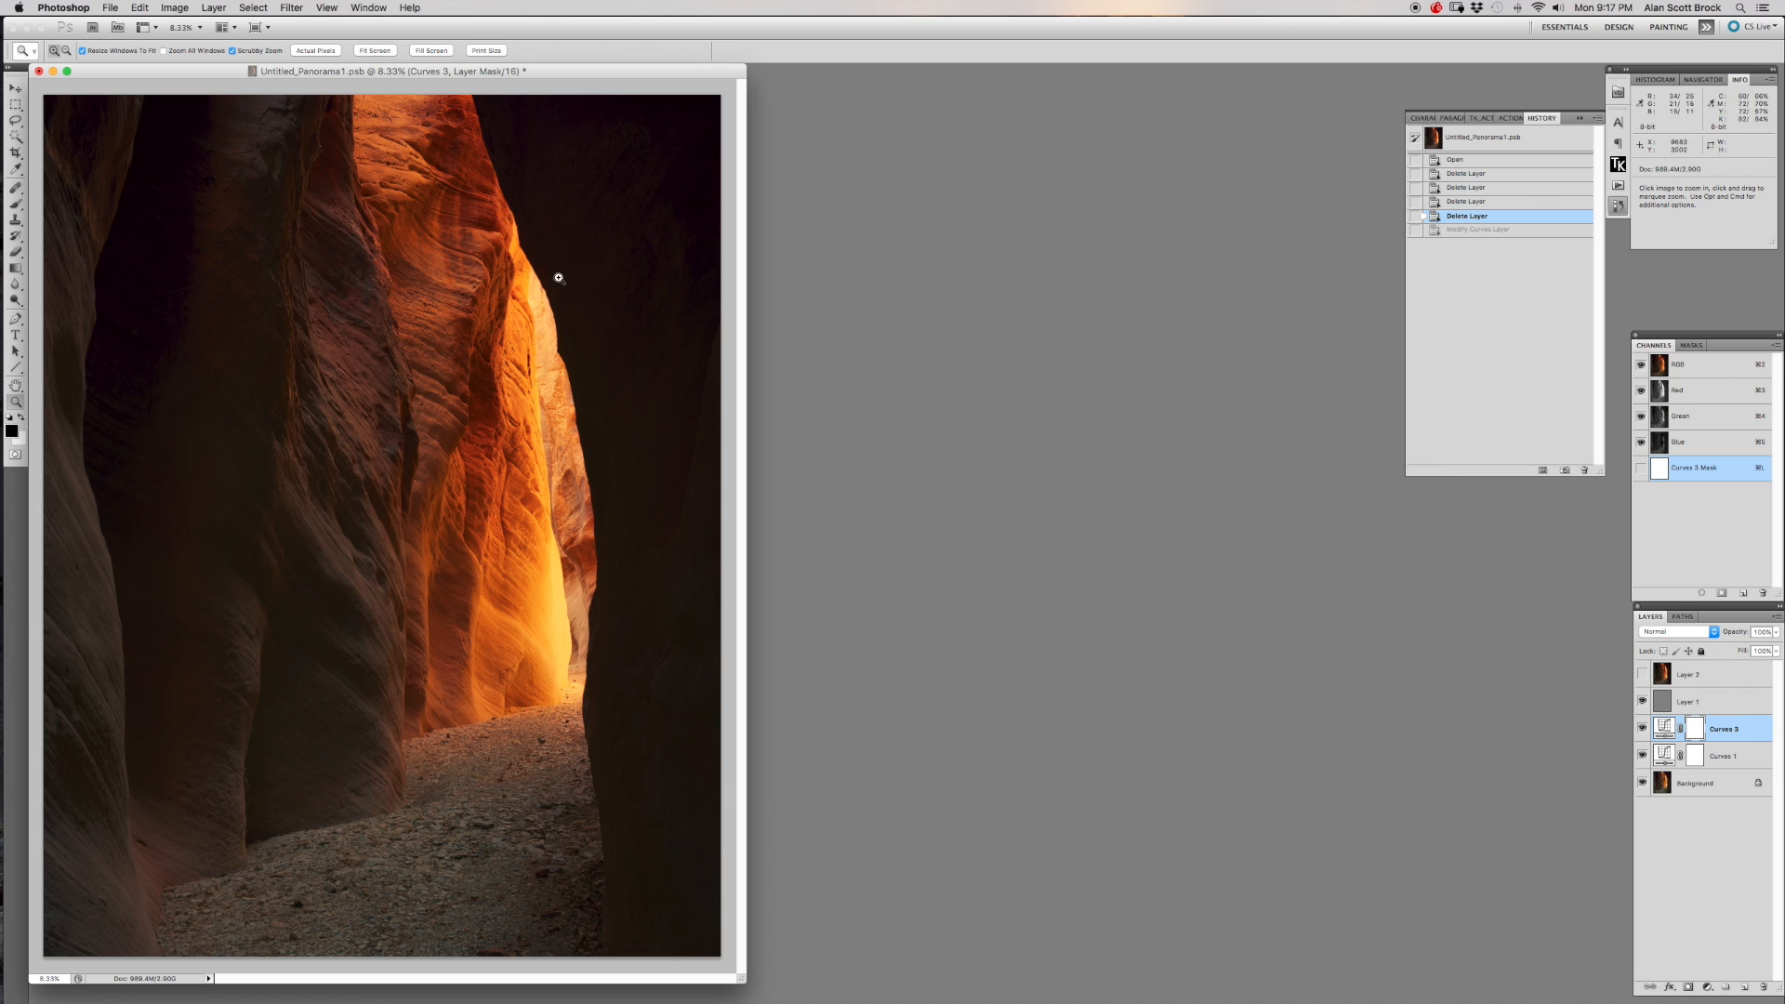
Look up the High Pass filter among the Other filters without applying it.
{"action": "left_click", "coordinate": [282, 9]}
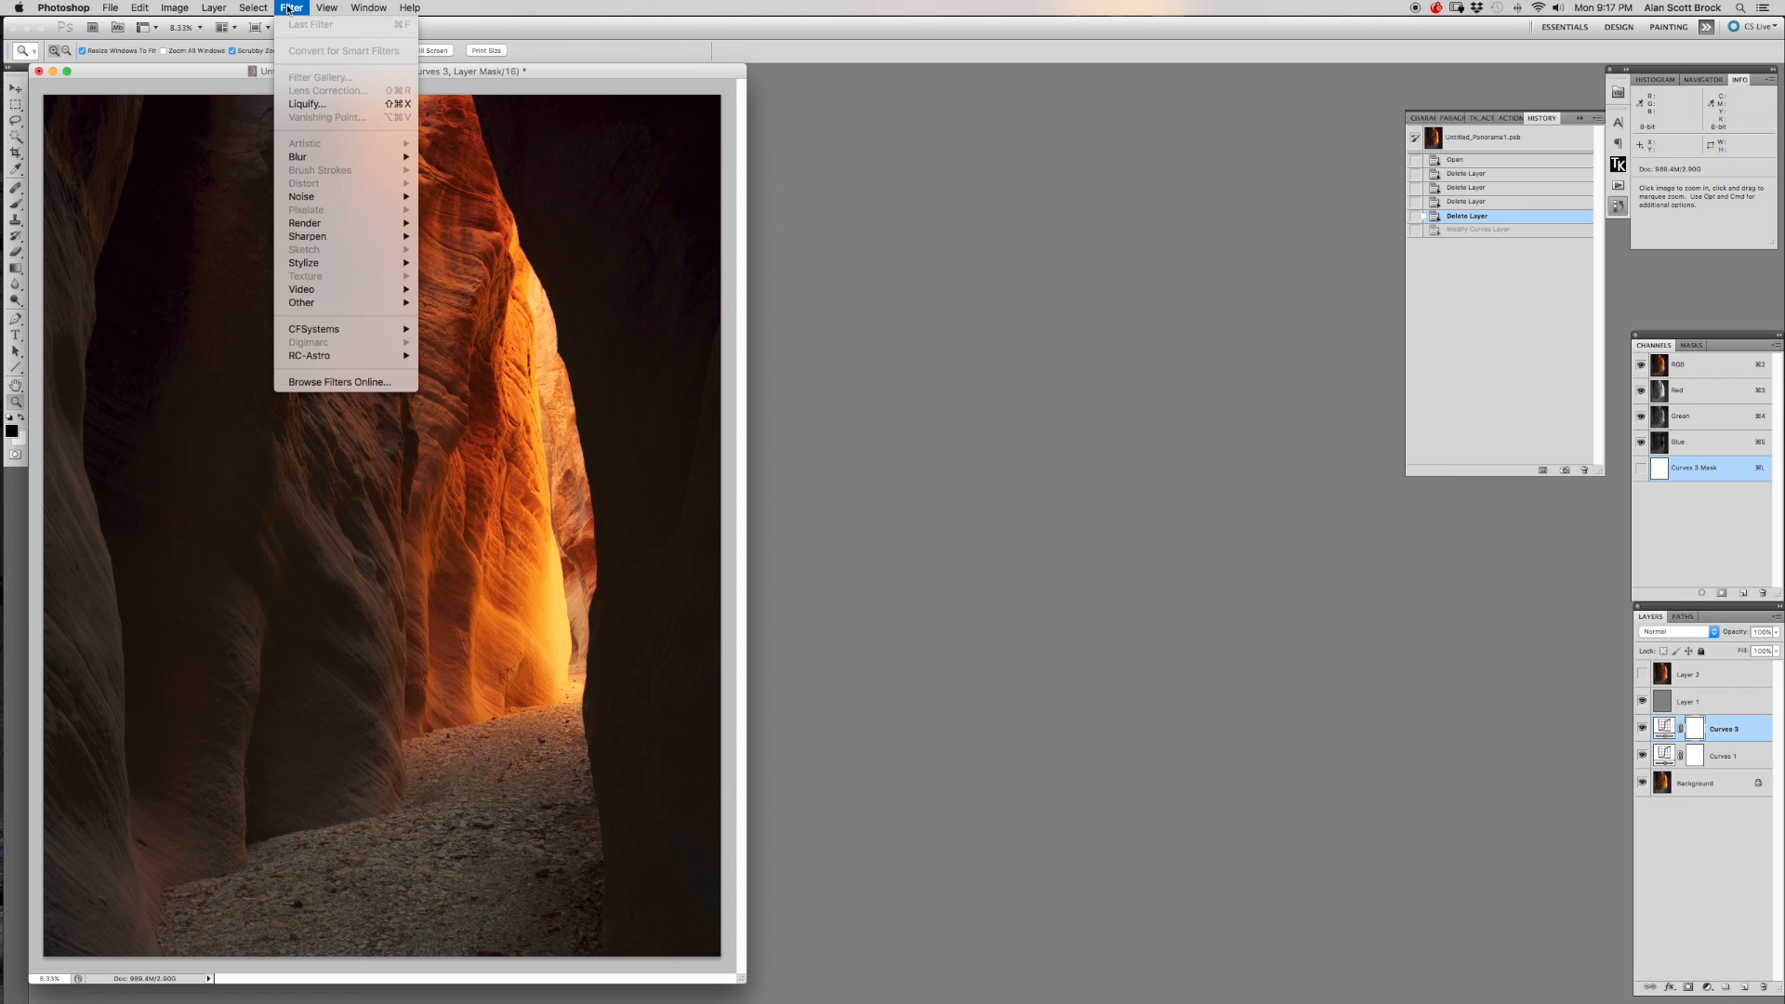
{"action": "mouse_move", "coordinate": [394, 306]}
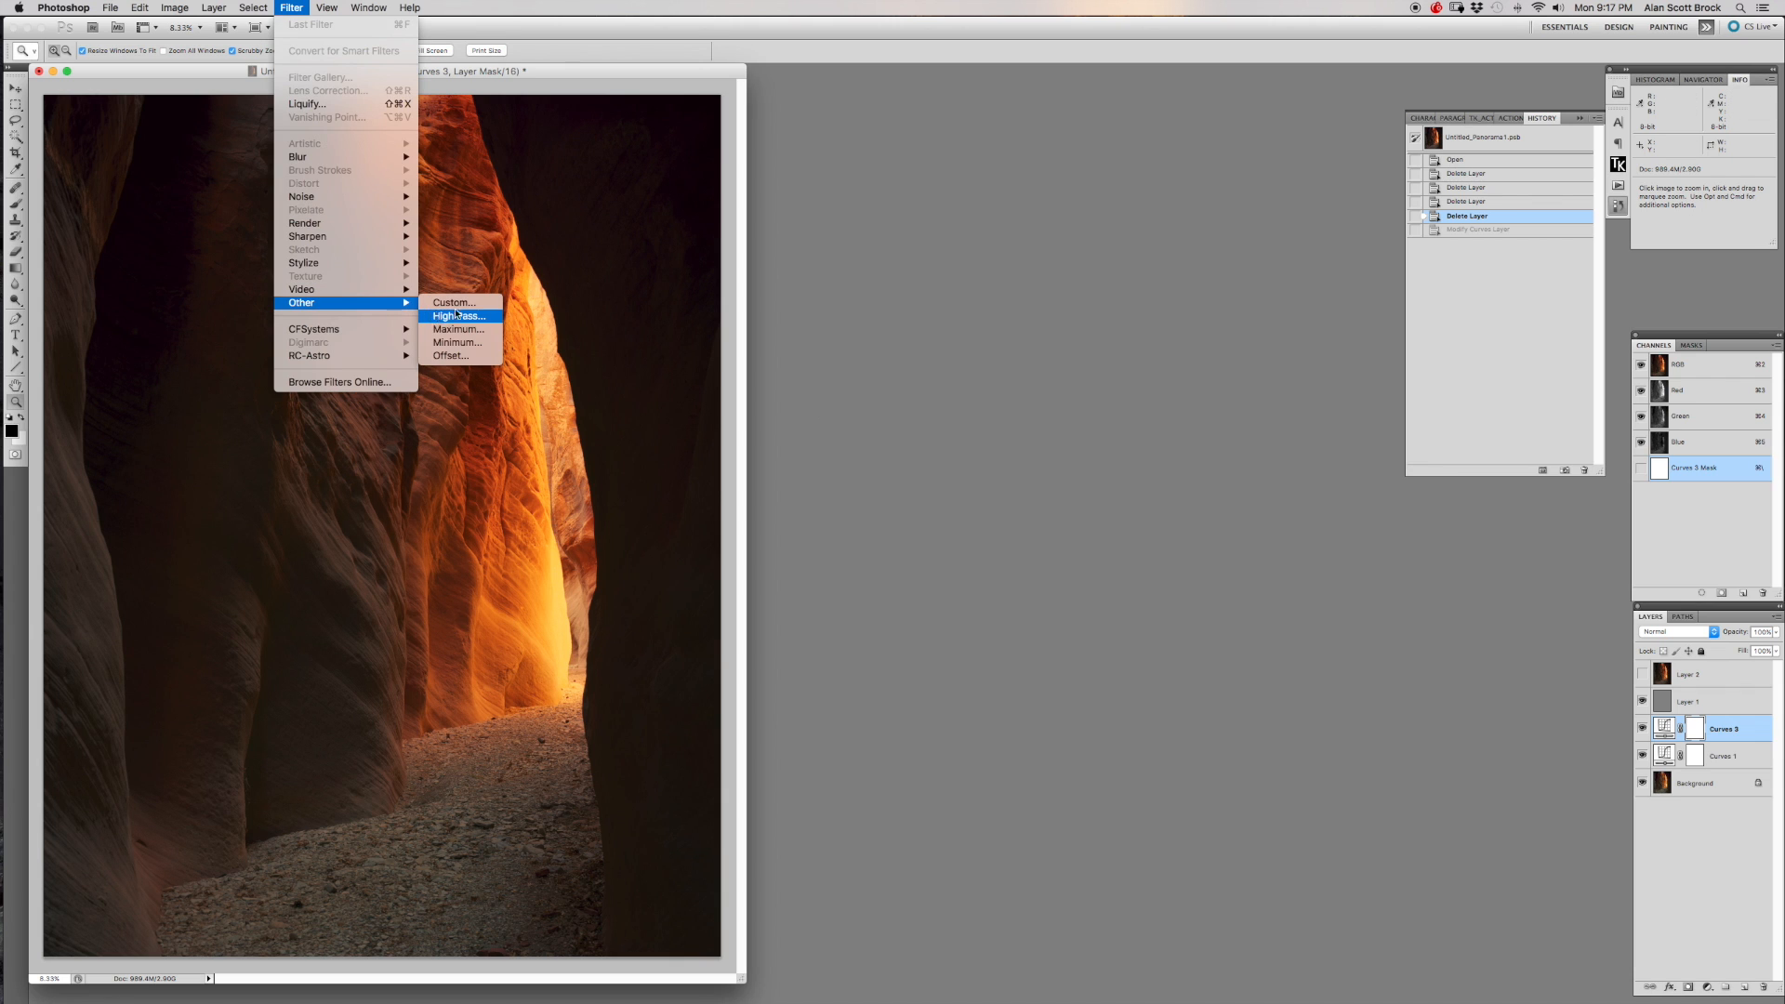
{"action": "left_click", "coordinate": [985, 213]}
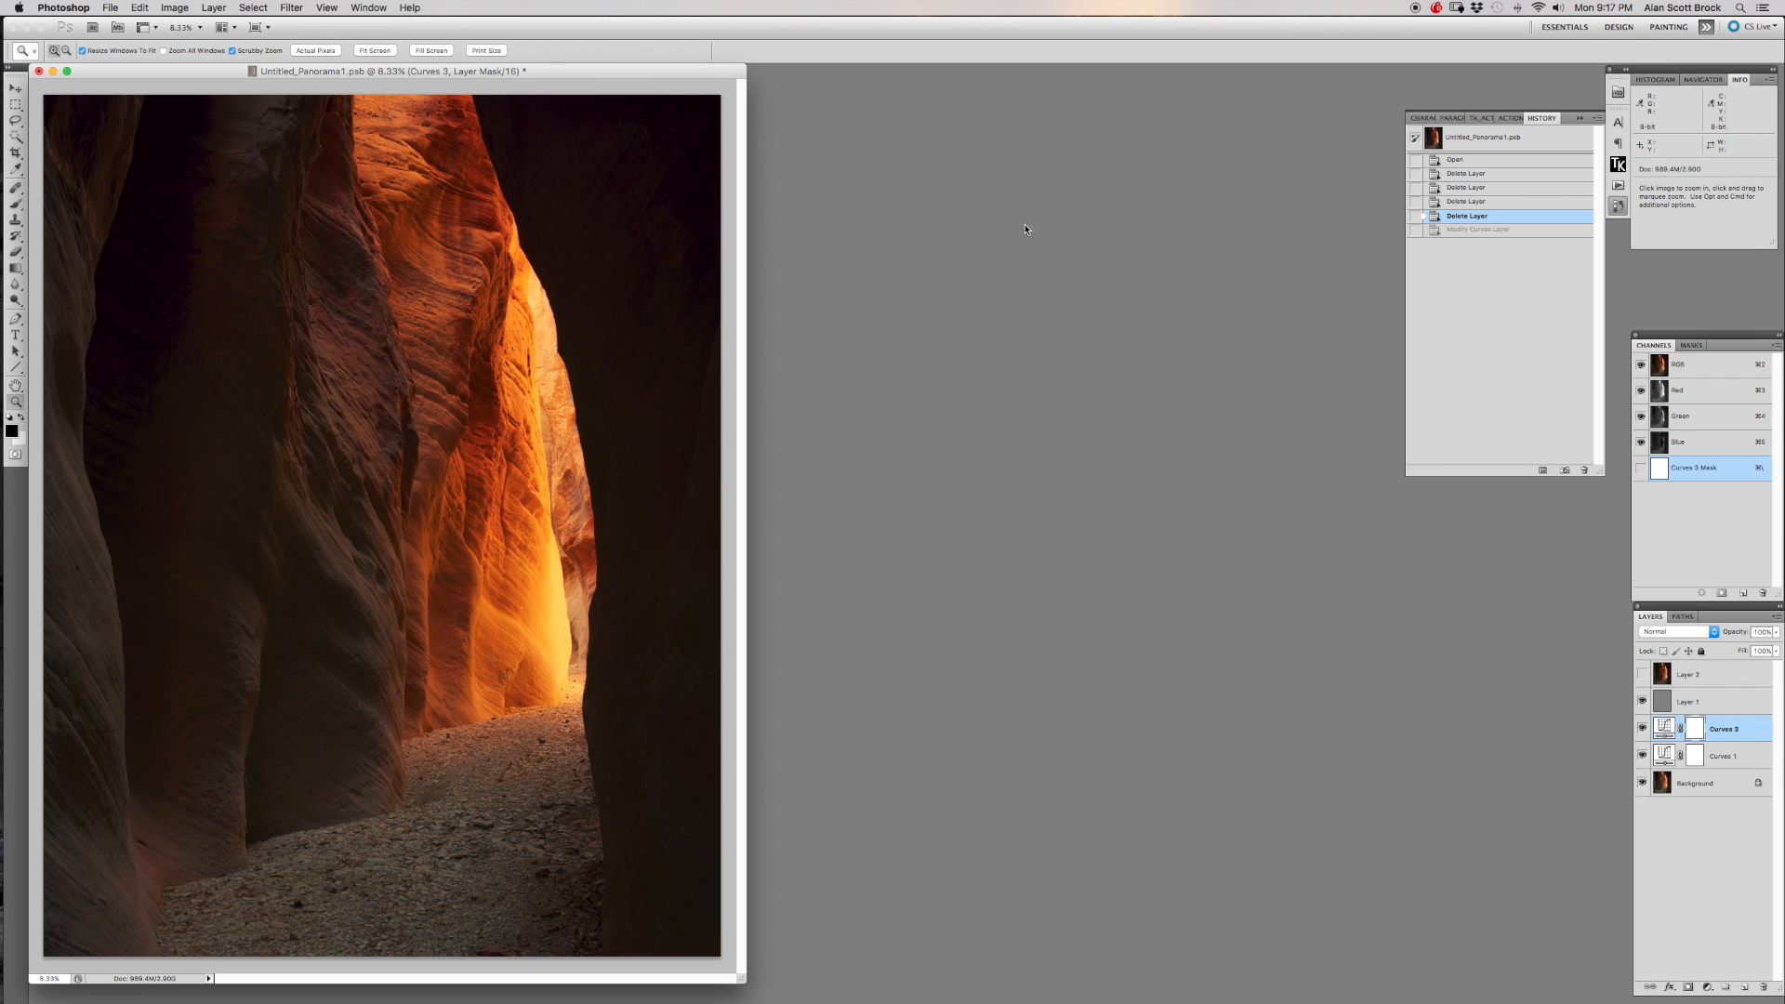
Turn on the top image layer, inspect the canyon walls at up to 16.7%, and restore the 8.33% view in an enlarged window.
{"action": "left_click", "coordinate": [437, 320]}
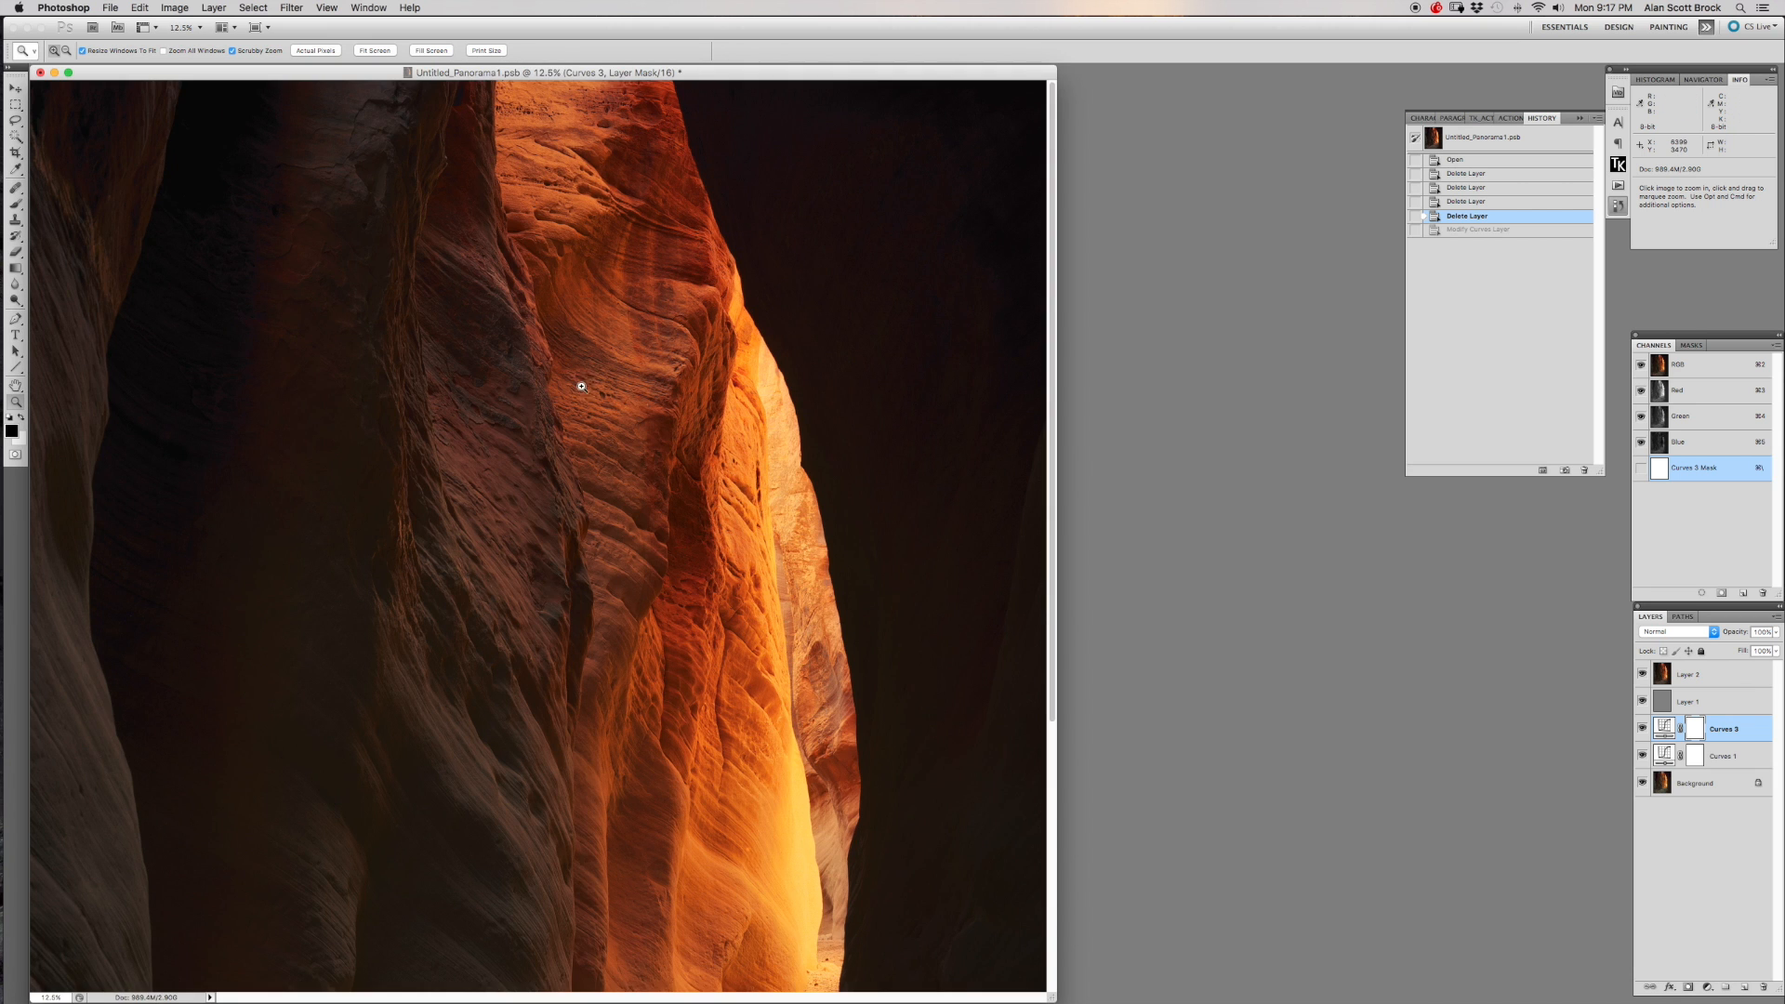
{"action": "left_click", "coordinate": [650, 433]}
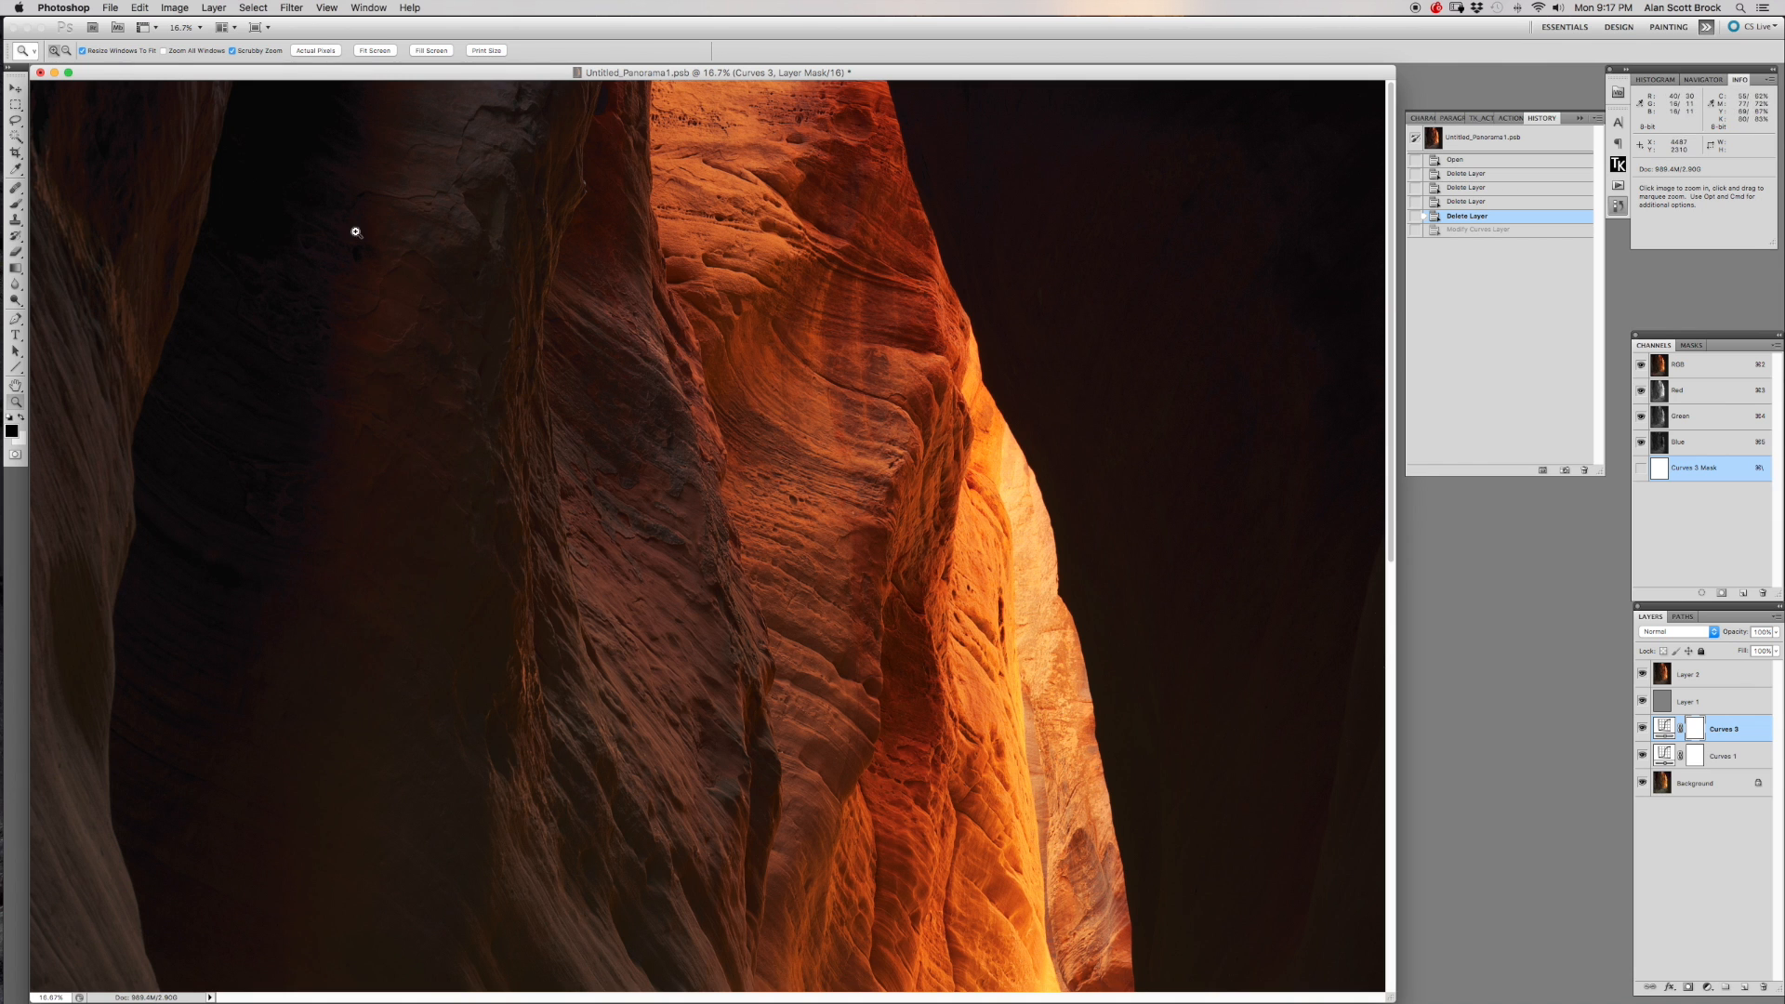
{"action": "left_click", "coordinate": [67, 52]}
{"action": "left_click", "coordinate": [737, 472]}
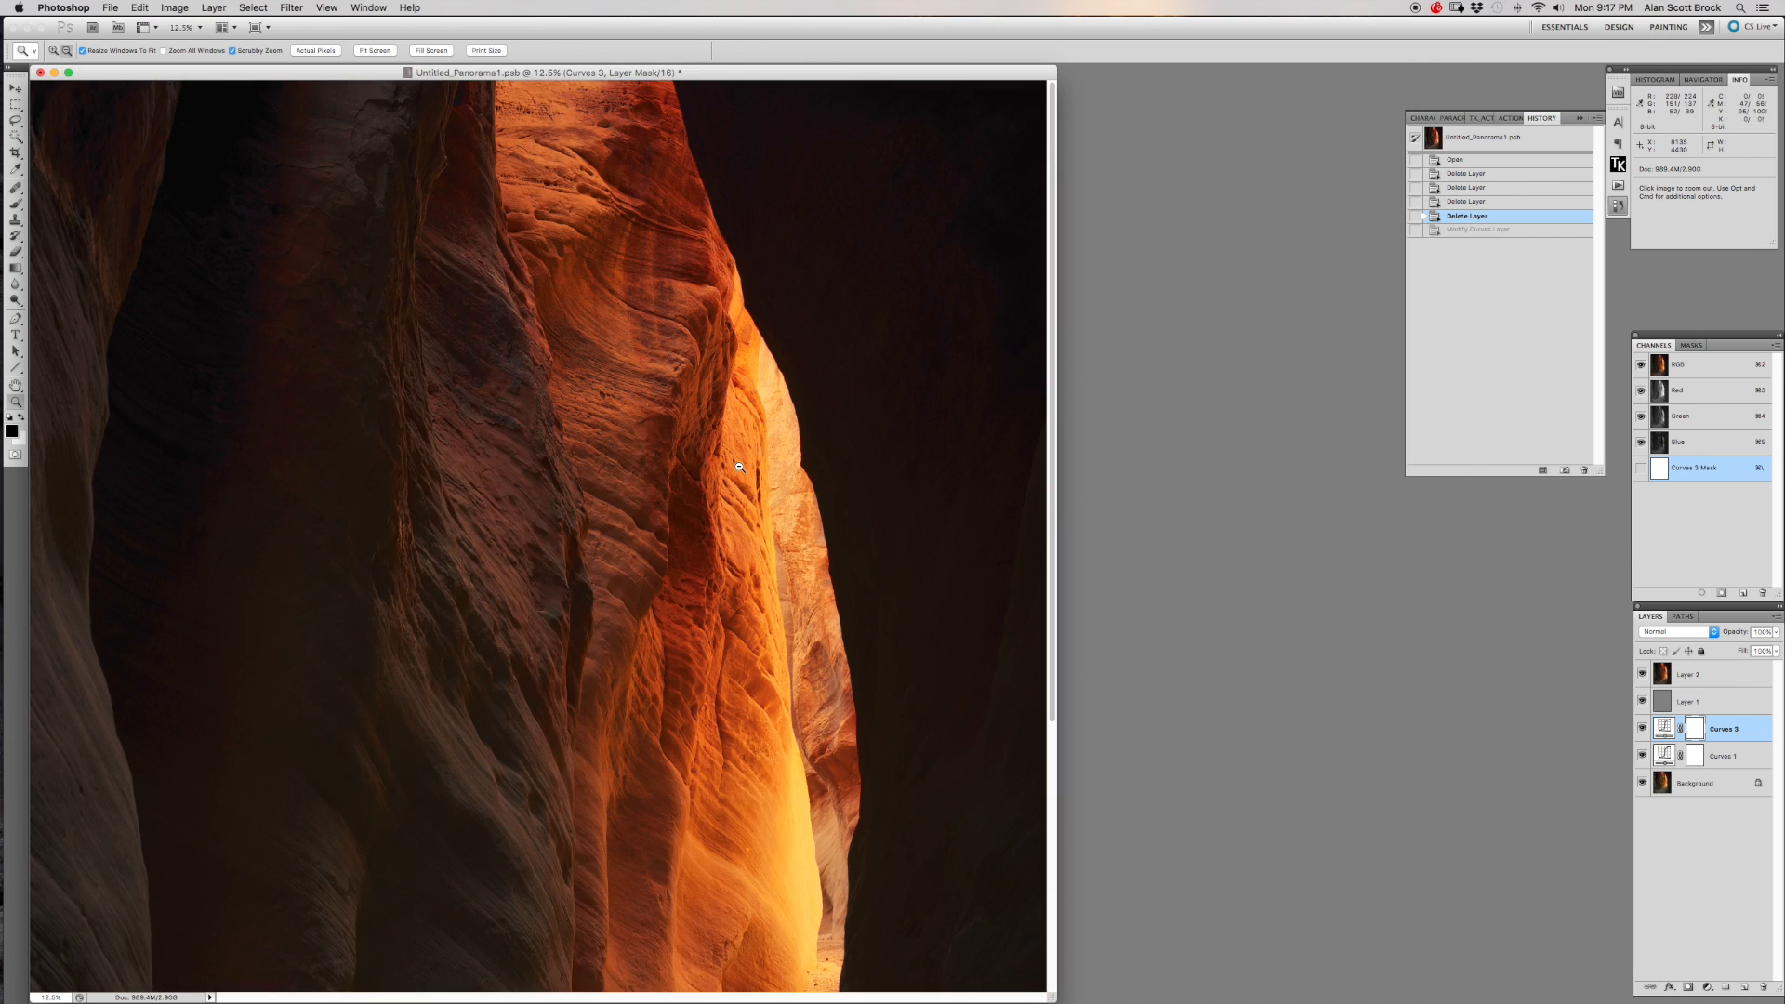
{"action": "left_click", "coordinate": [697, 478]}
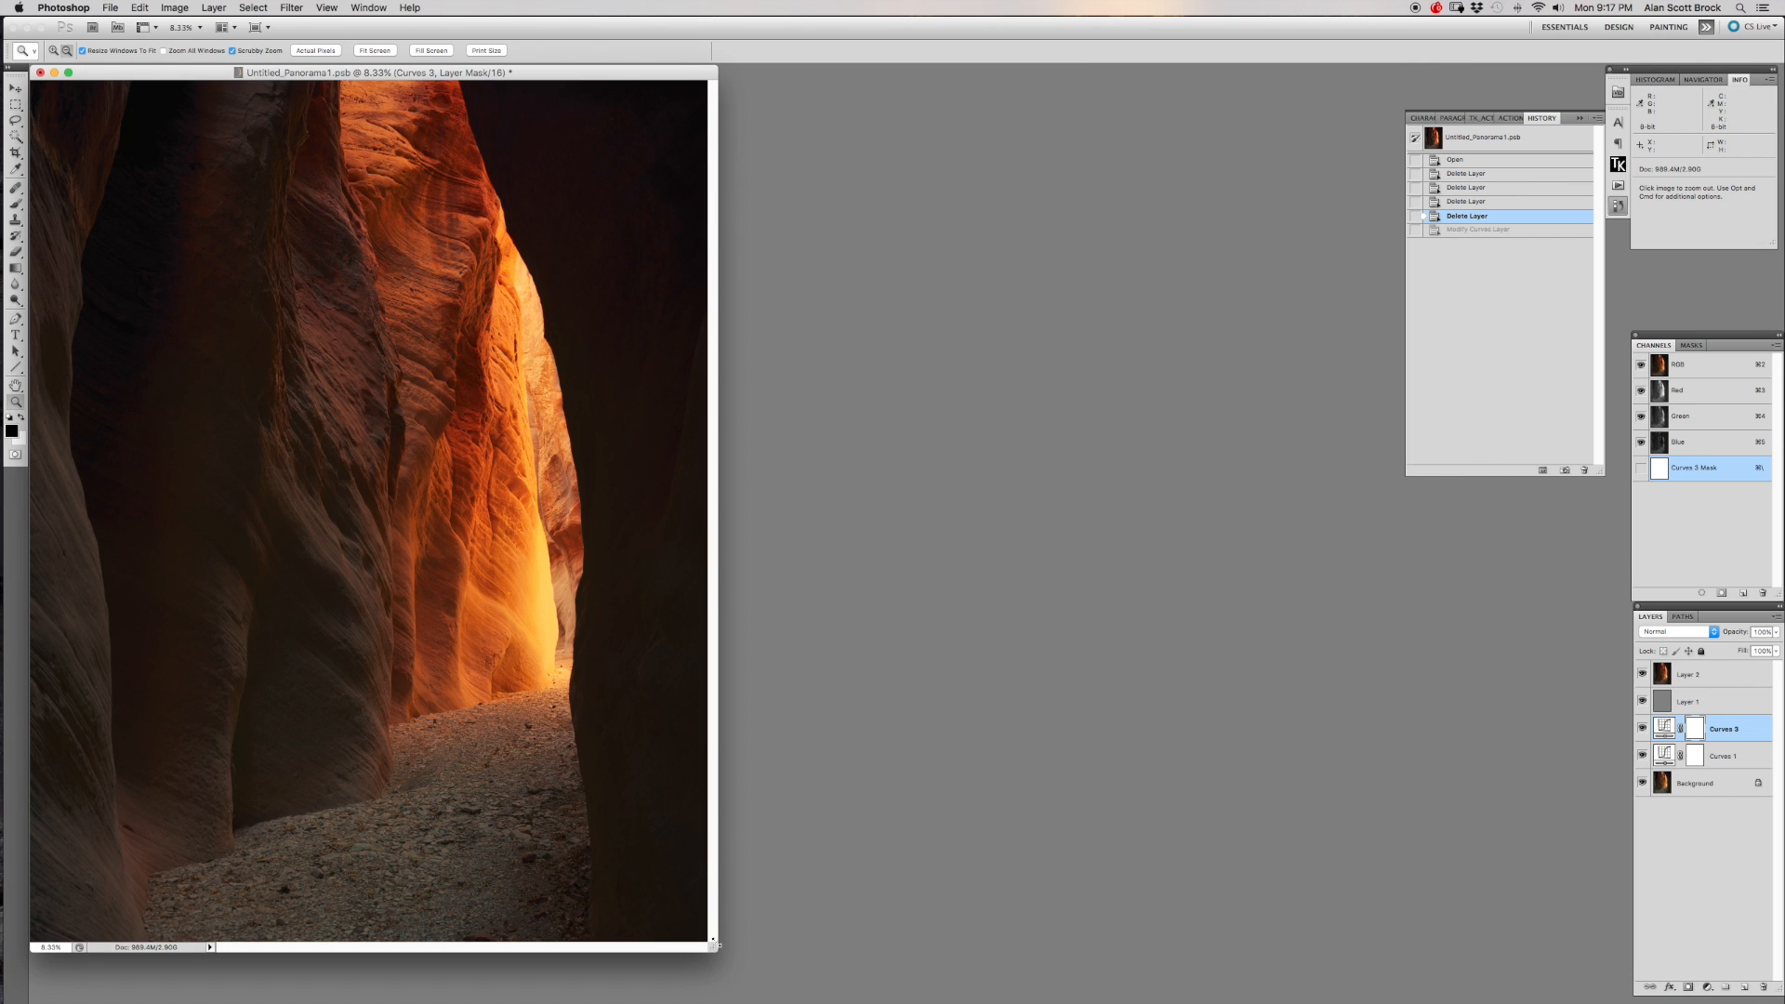
{"action": "left_click_drag", "start_coordinate": [712, 947], "coordinate": [758, 976]}
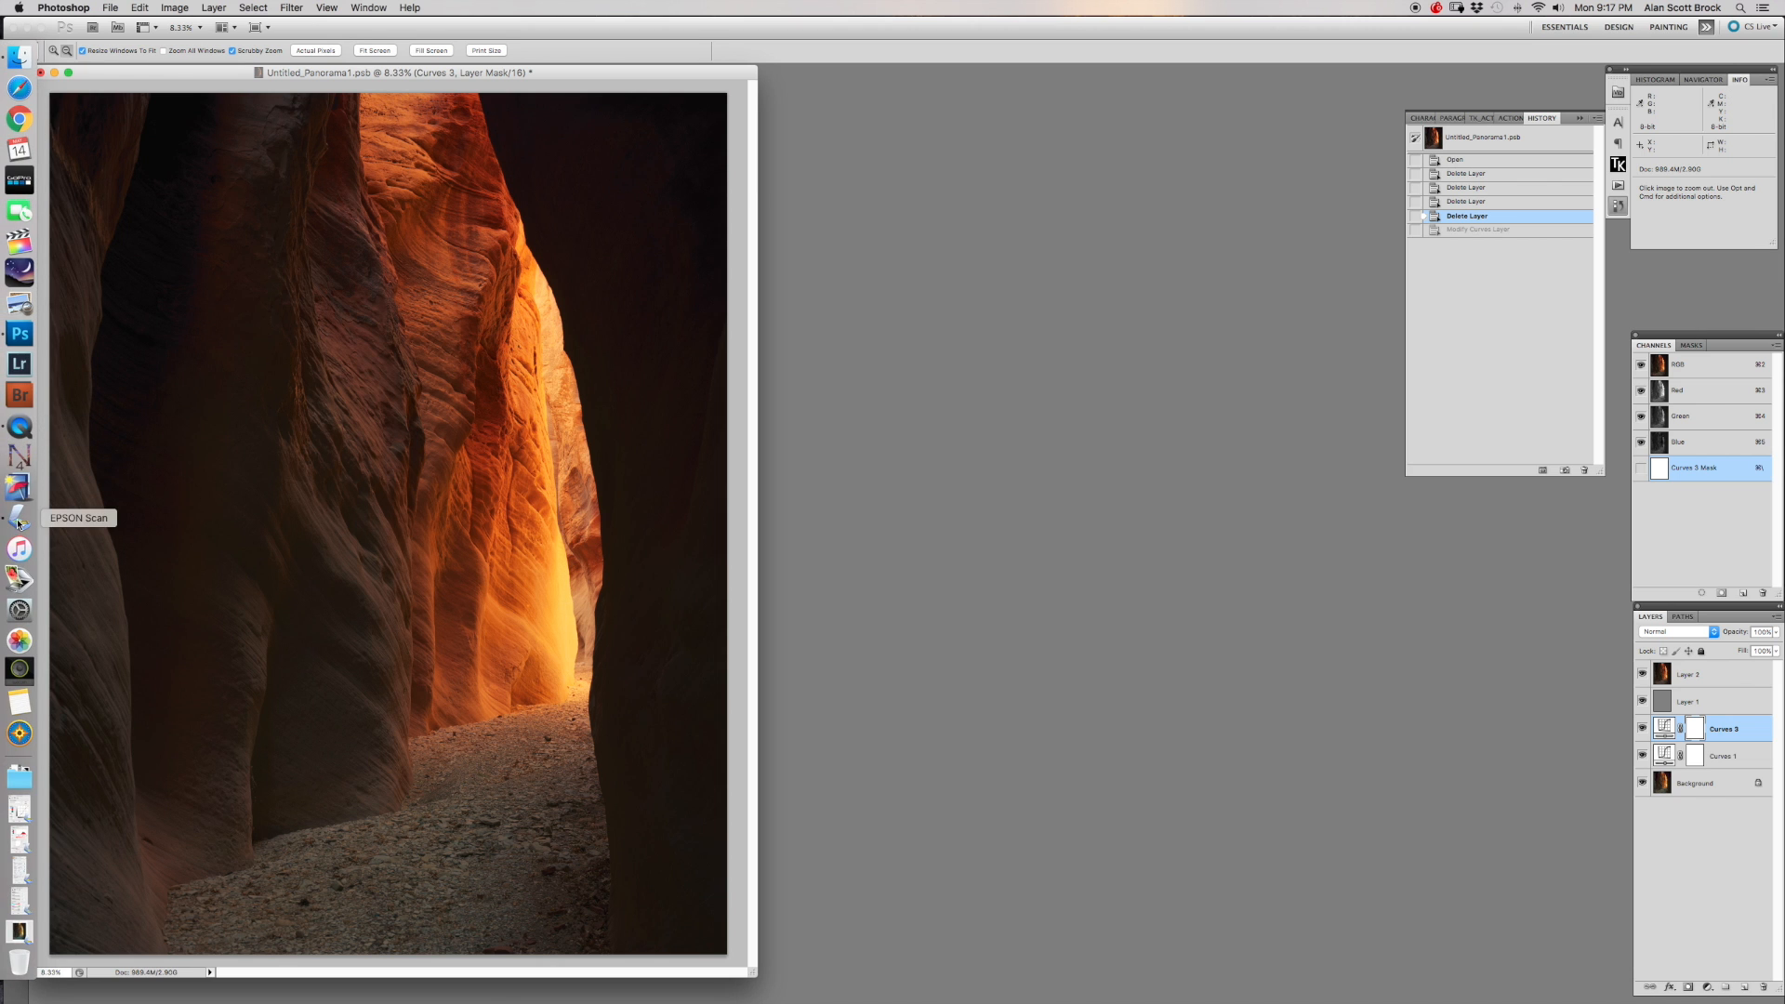
Switch to EPSON Scan and restore its minimised Tone Correction, Histogram Adjustment, Image Adjustment and main settings windows.
{"action": "left_click", "coordinate": [19, 522]}
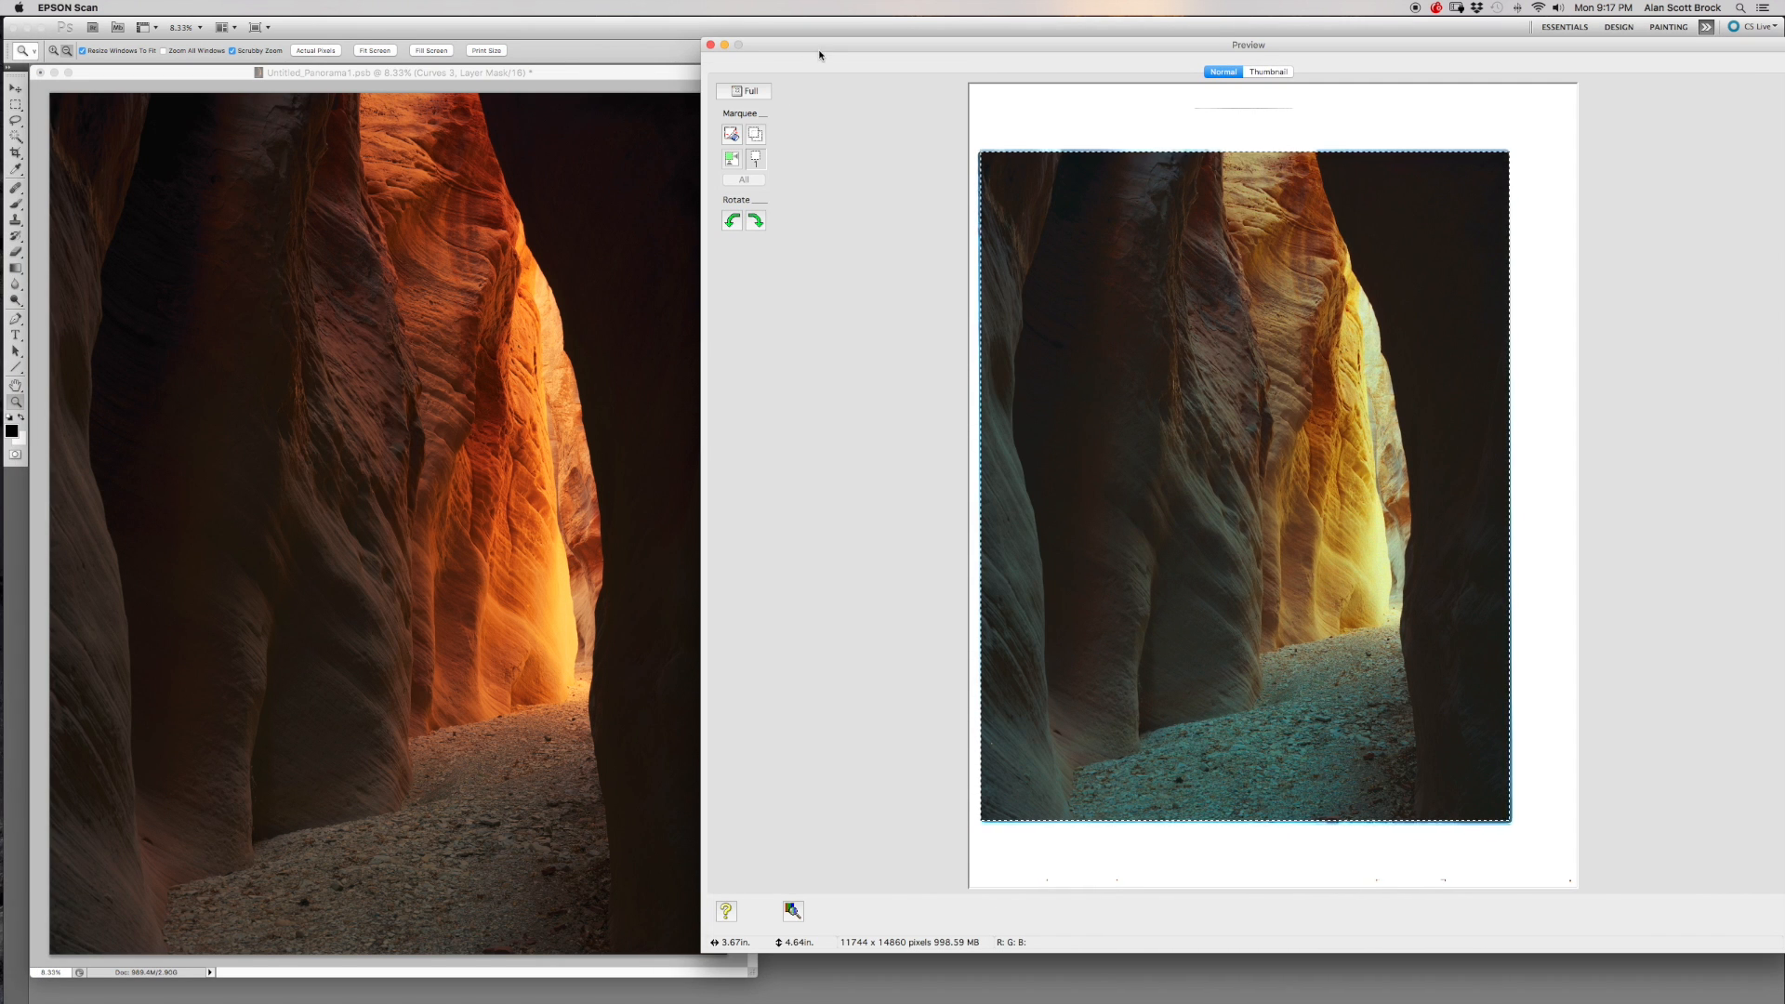
{"action": "mouse_move", "coordinate": [2, 407]}
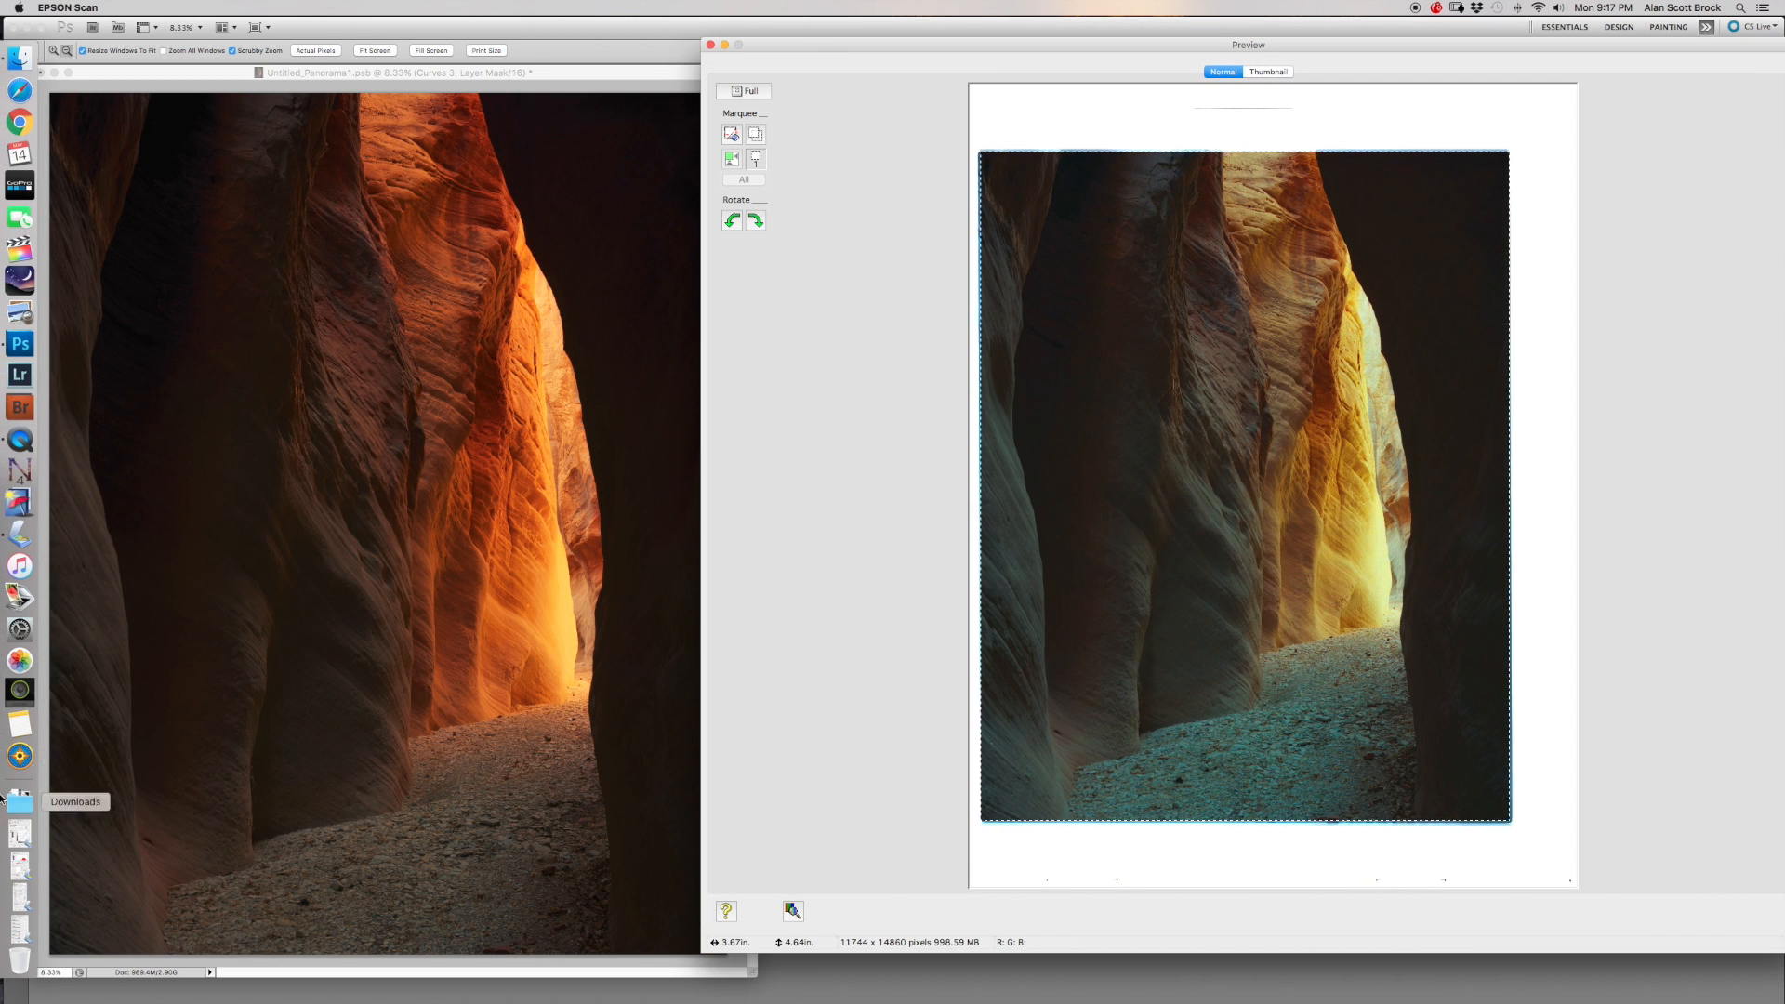
{"action": "left_click", "coordinate": [14, 837]}
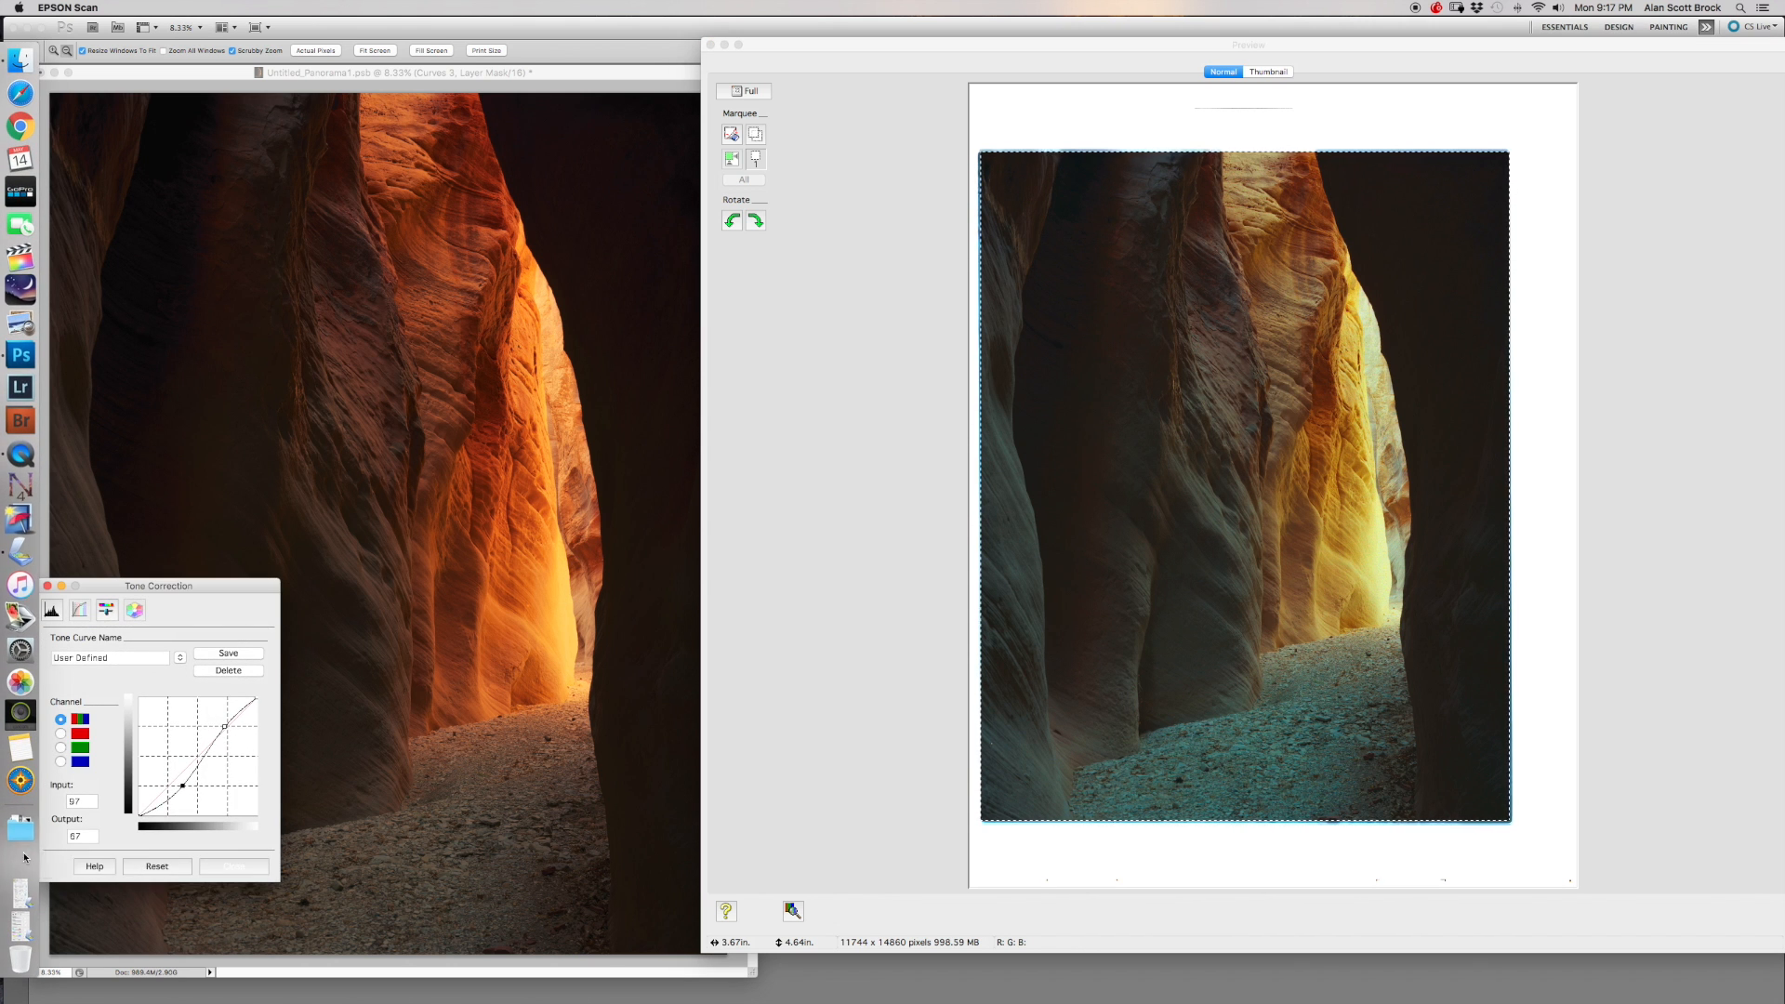
{"action": "left_click", "coordinate": [22, 888]}
{"action": "left_click", "coordinate": [24, 894]}
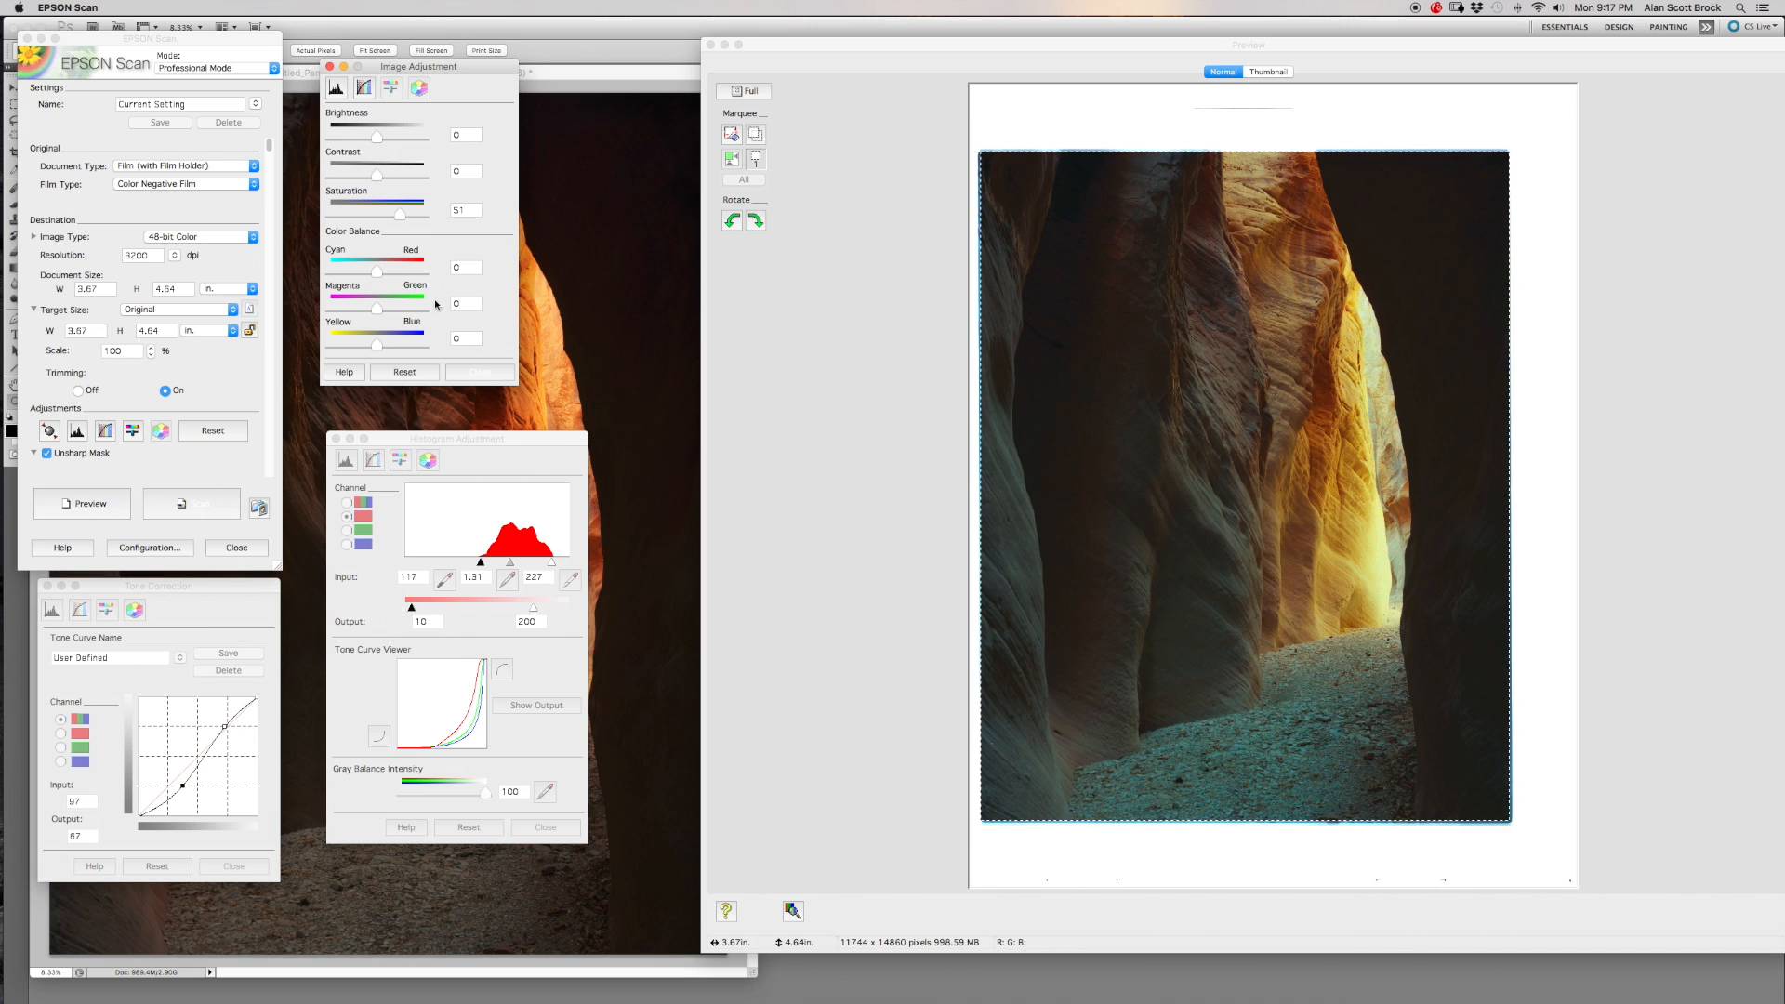
Reset the image adjustment, histogram and tone correction settings to their defaults.
{"action": "left_click", "coordinate": [412, 374]}
{"action": "left_click", "coordinate": [466, 829]}
{"action": "left_click", "coordinate": [467, 829]}
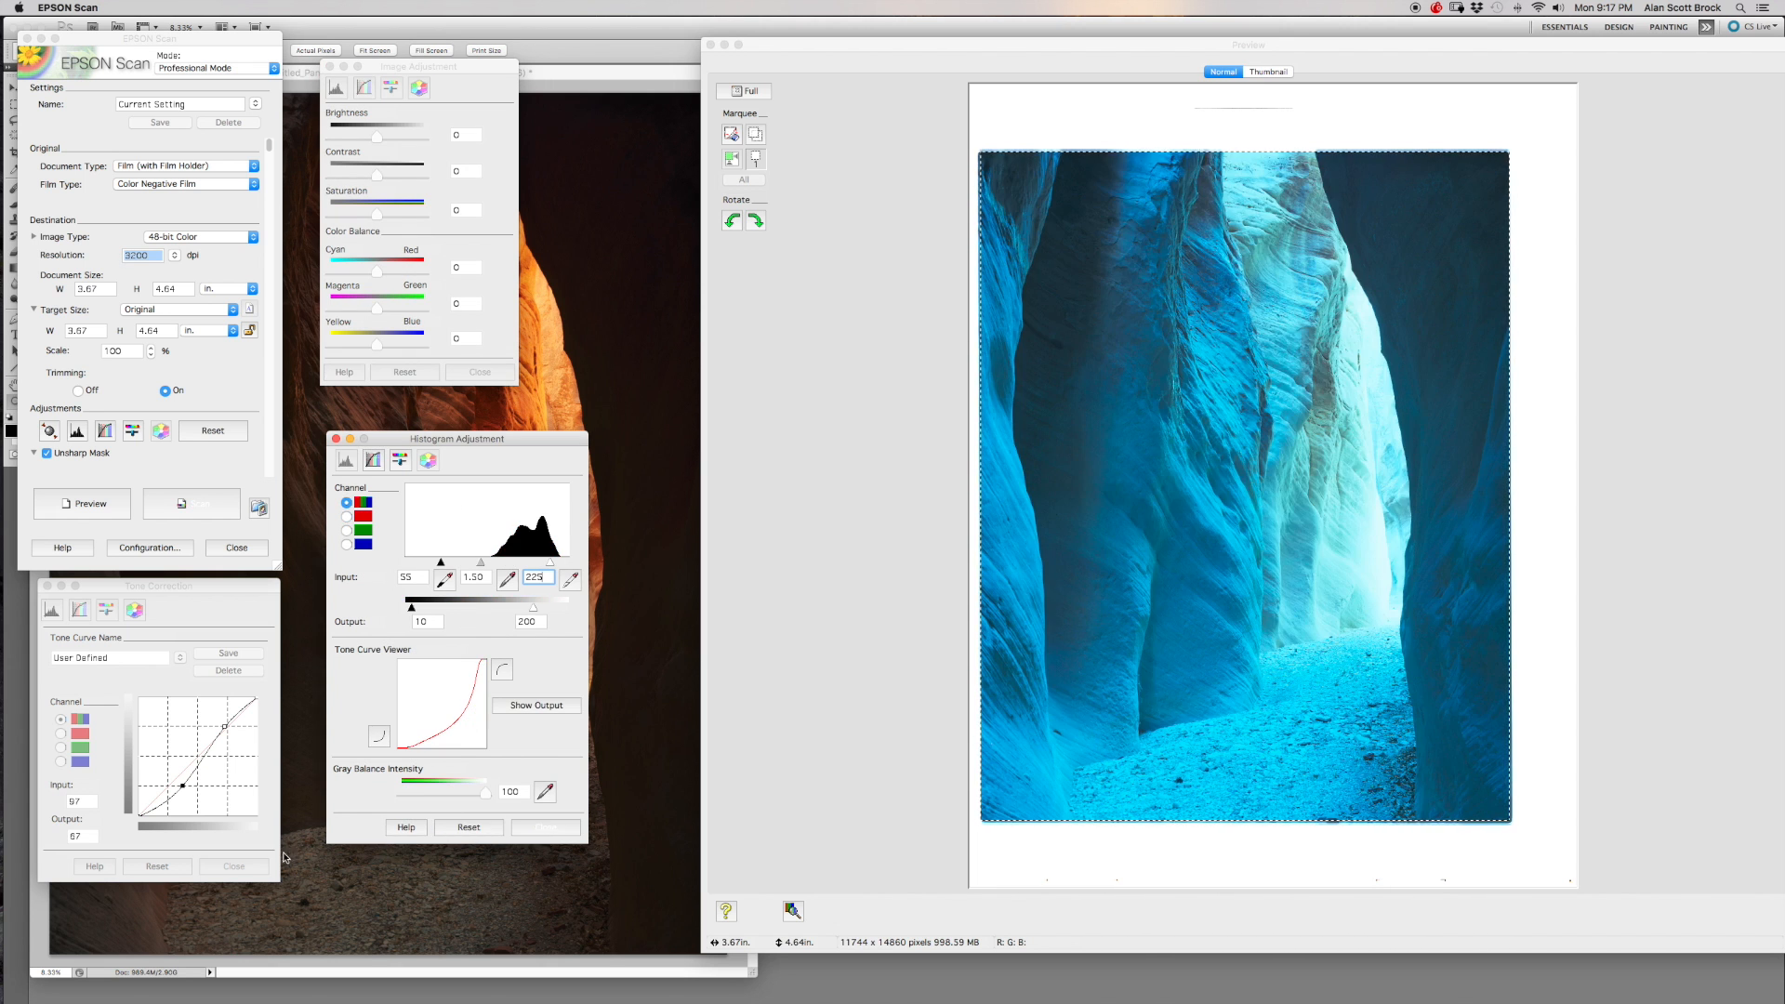
{"action": "left_click", "coordinate": [176, 870]}
{"action": "left_click", "coordinate": [176, 870]}
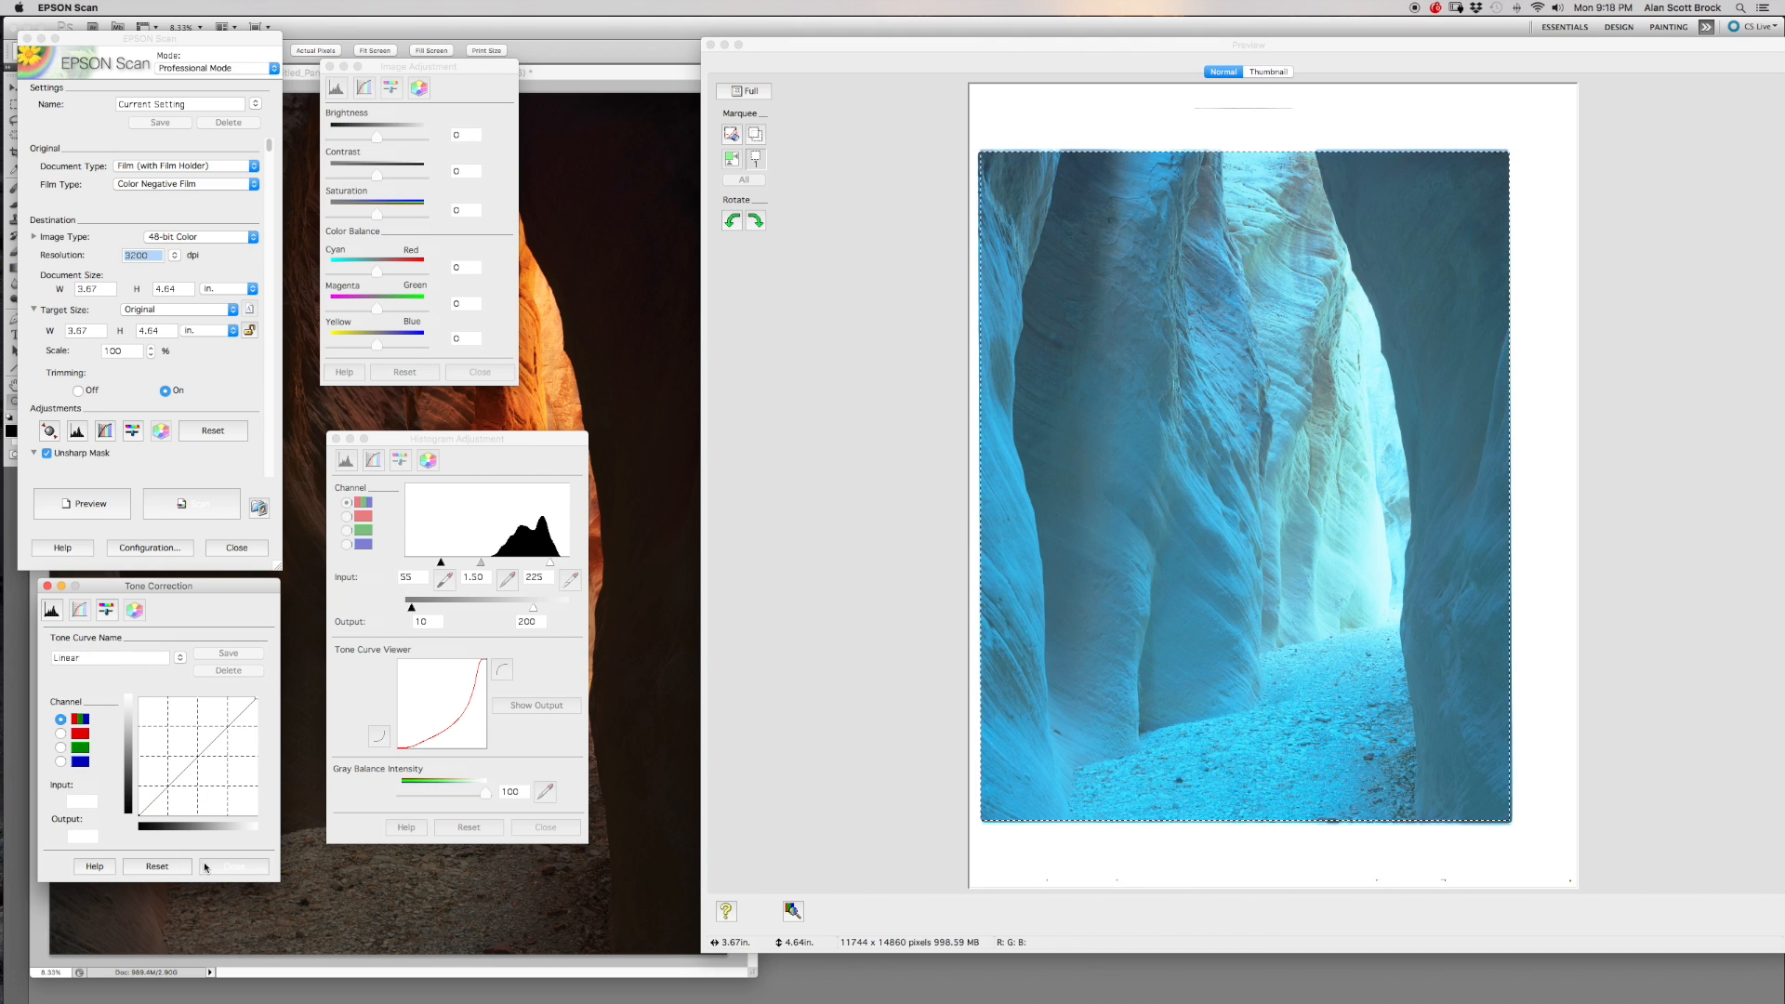
Switch back to Photoshop and collapse the History panel to compare the finished image with the uncorrected scan preview.
{"action": "left_click", "coordinate": [662, 911]}
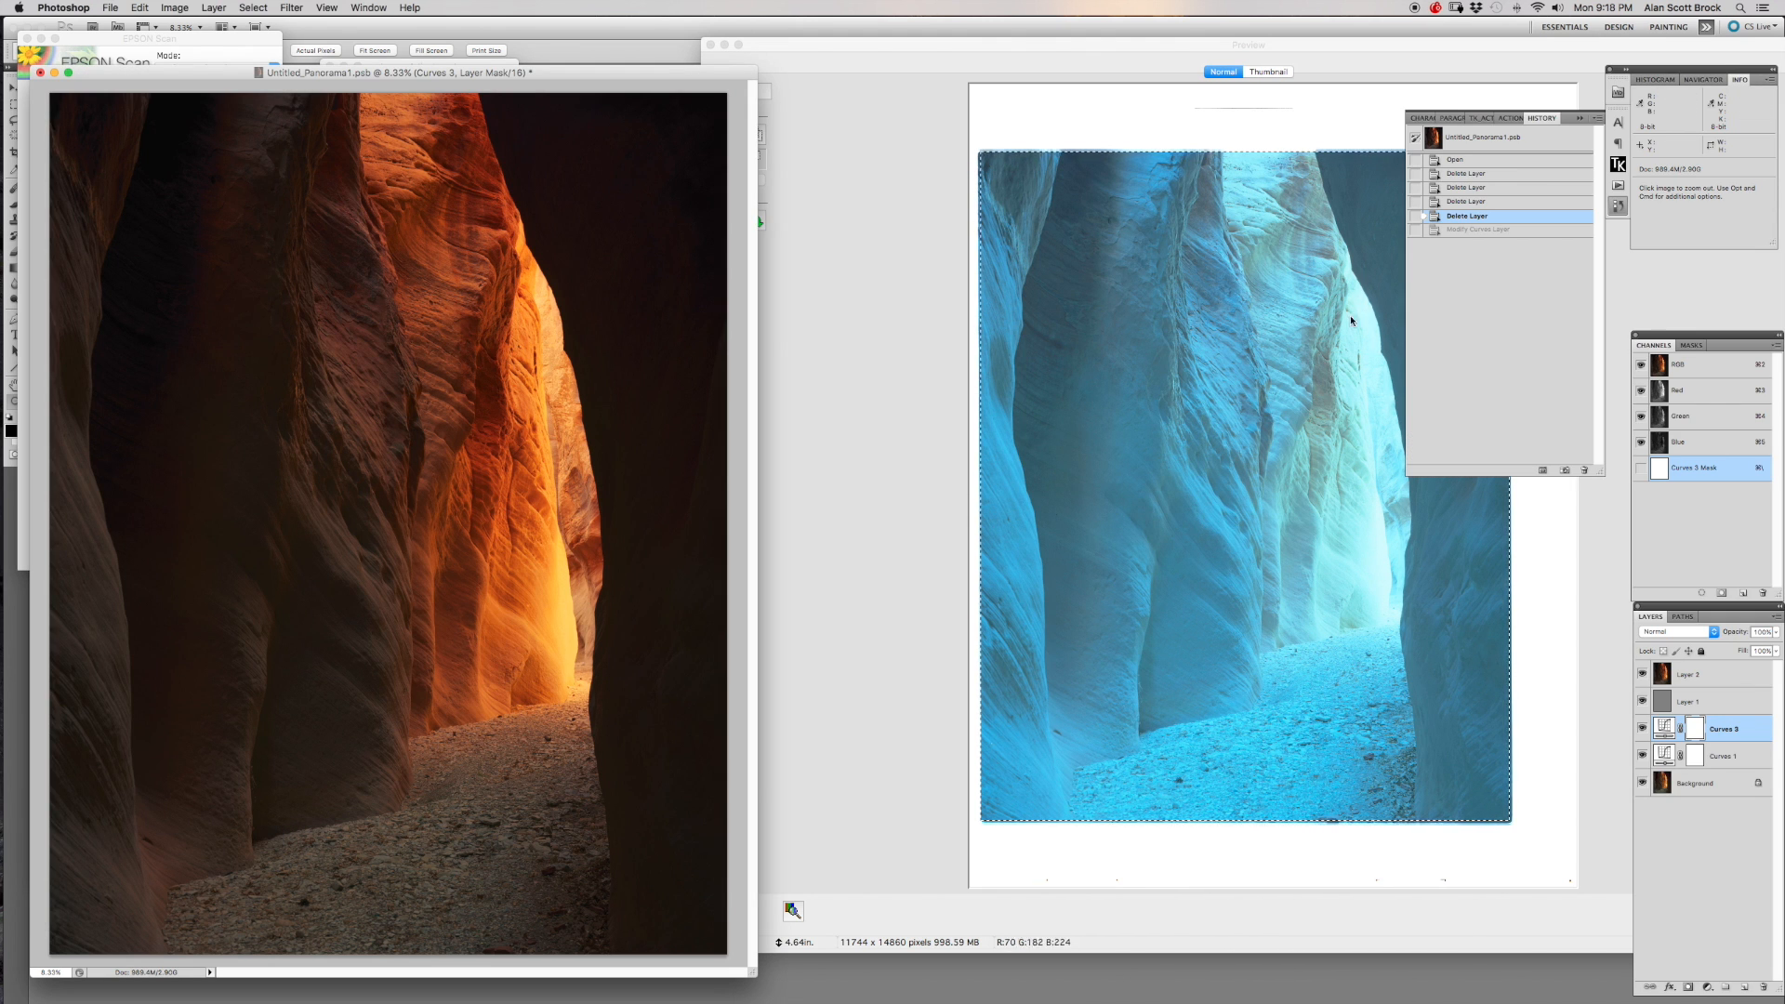
{"action": "left_click", "coordinate": [1618, 204]}
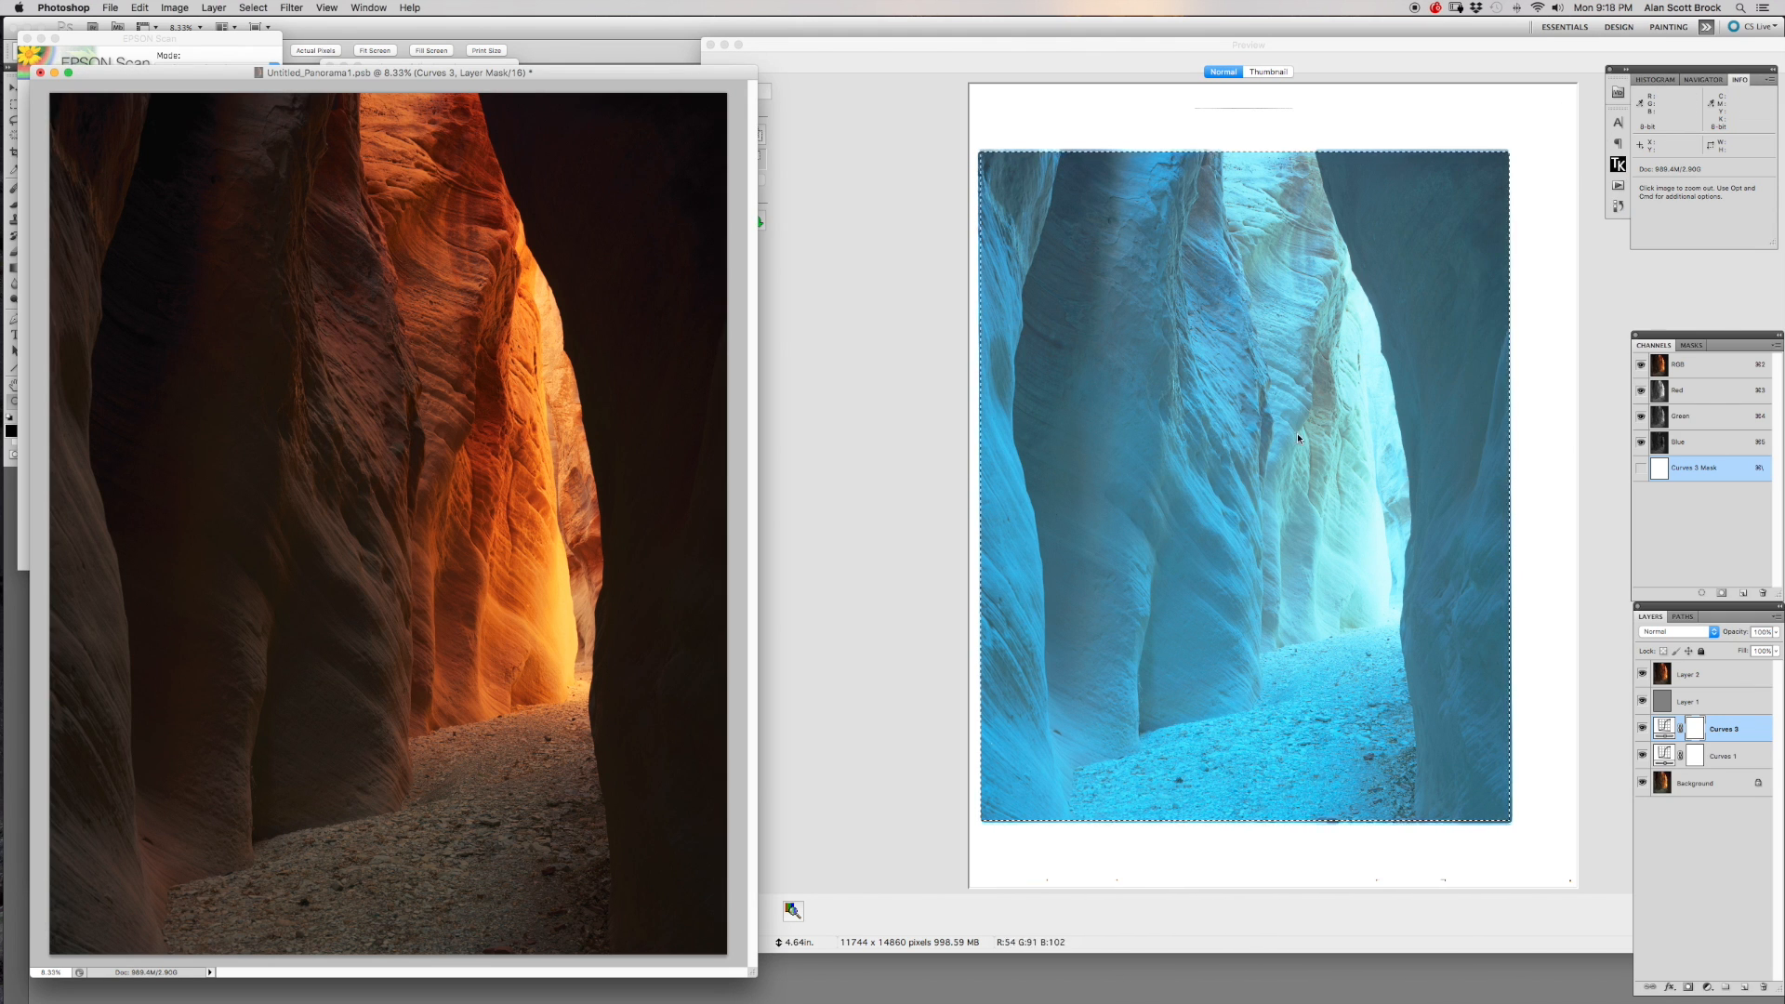